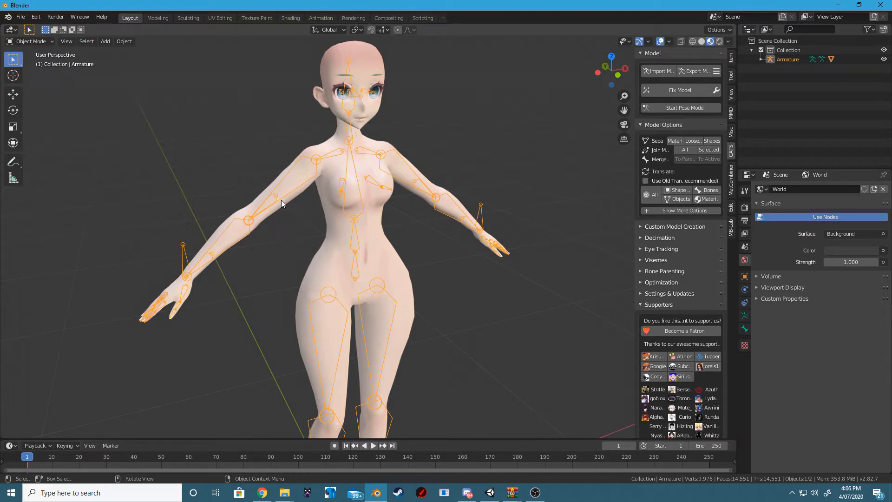
mouse_move(281, 203)
middle_down()
mouse_move(292, 195)
mouse_move(277, 190)
middle_up()
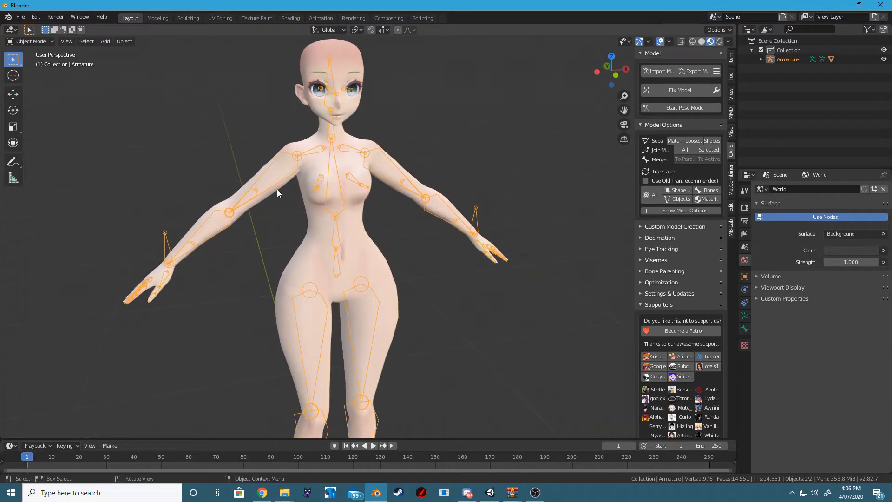
scroll(277, 189, up, 1)
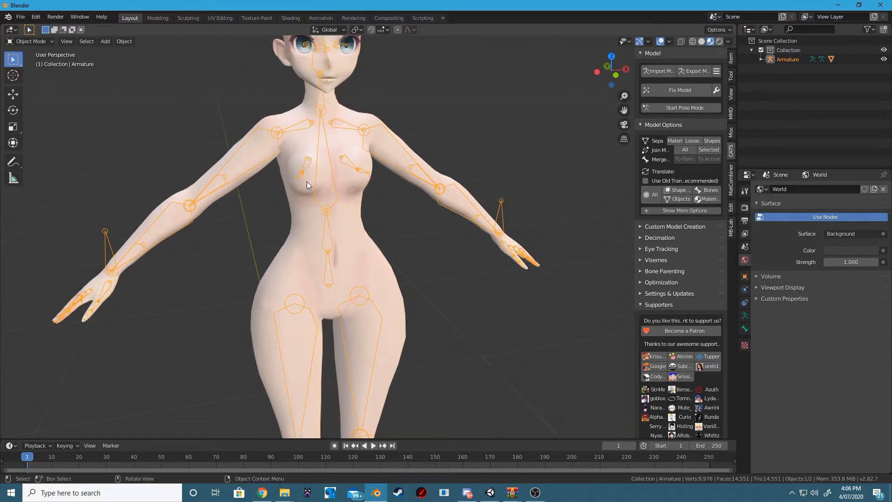
scroll(406, 194, down, 1)
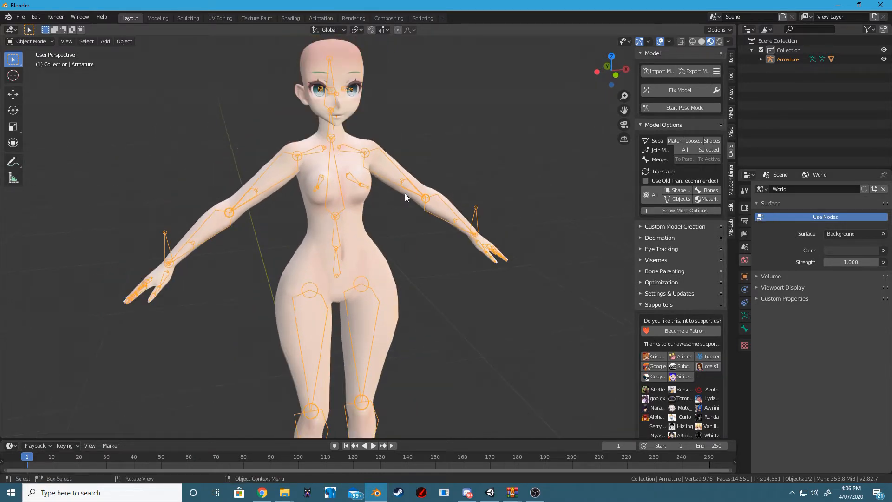
middle_drag(405, 193, 463, 229)
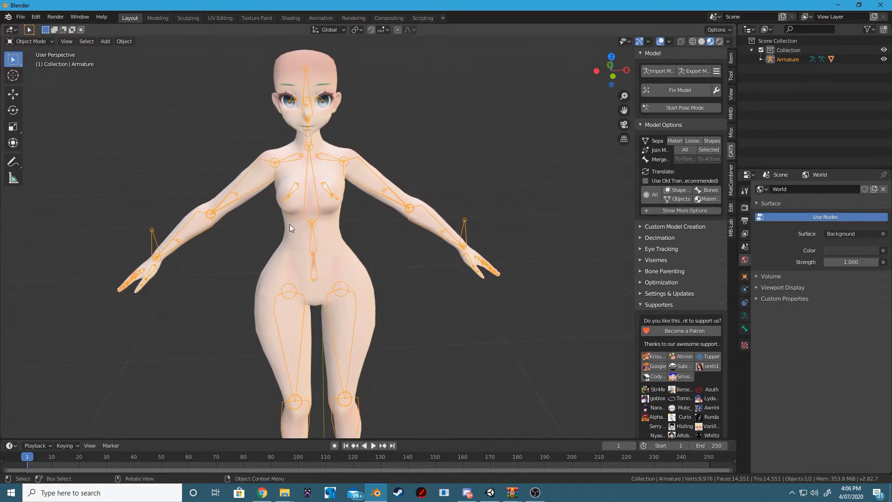
middle_drag(289, 224, 323, 219)
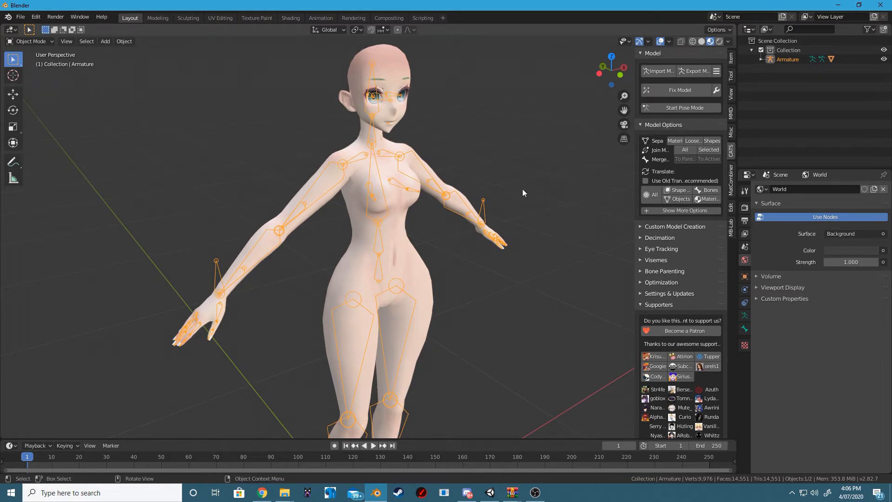
middle_drag(522, 188, 490, 197)
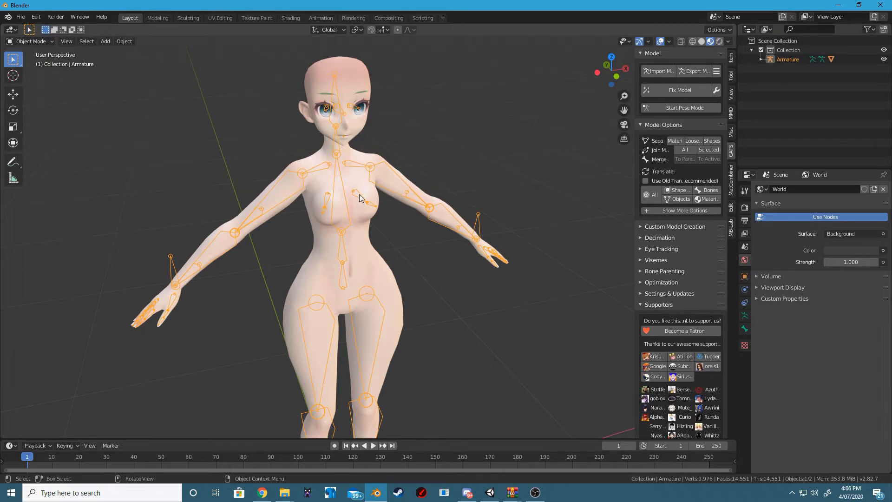
middle_drag(455, 221, 445, 213)
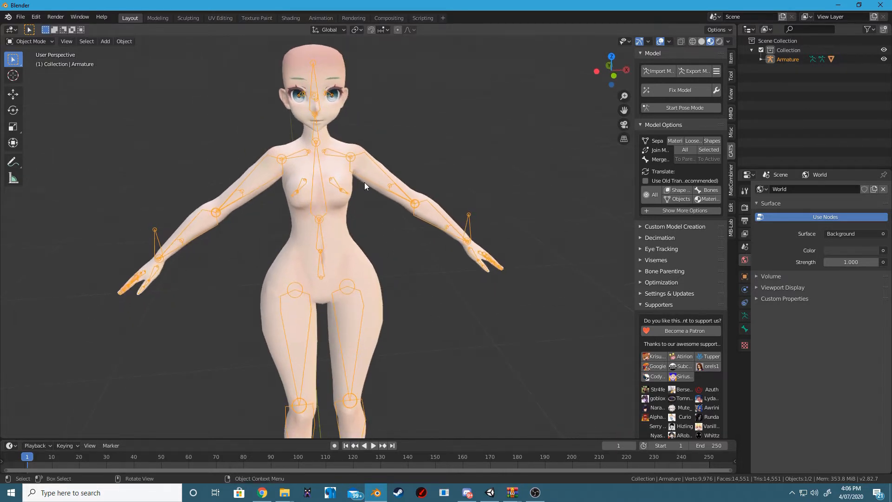
middle_drag(348, 182, 367, 200)
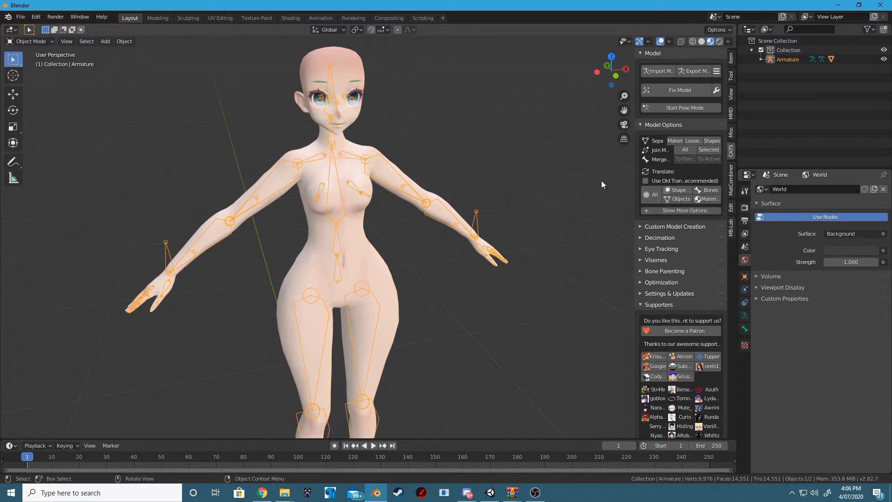
Select the character's armature and hide it in the viewport so only the body mesh is shown
click(350, 154)
click(347, 152)
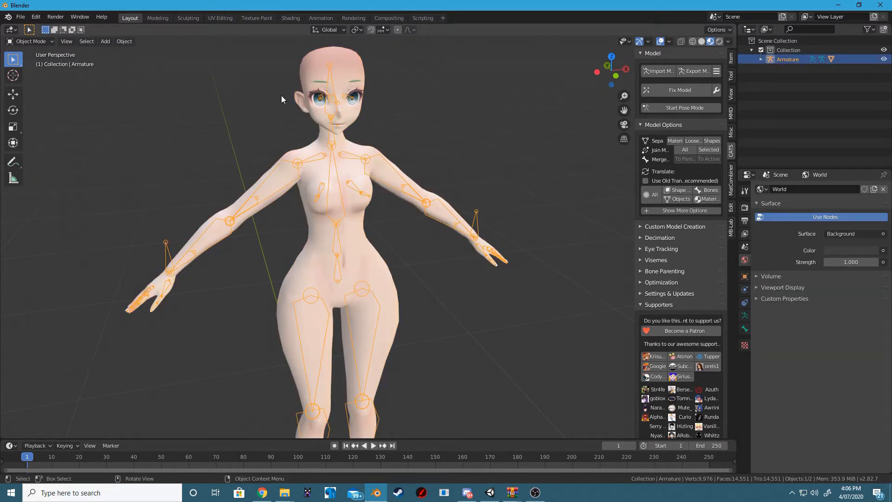
key(h)
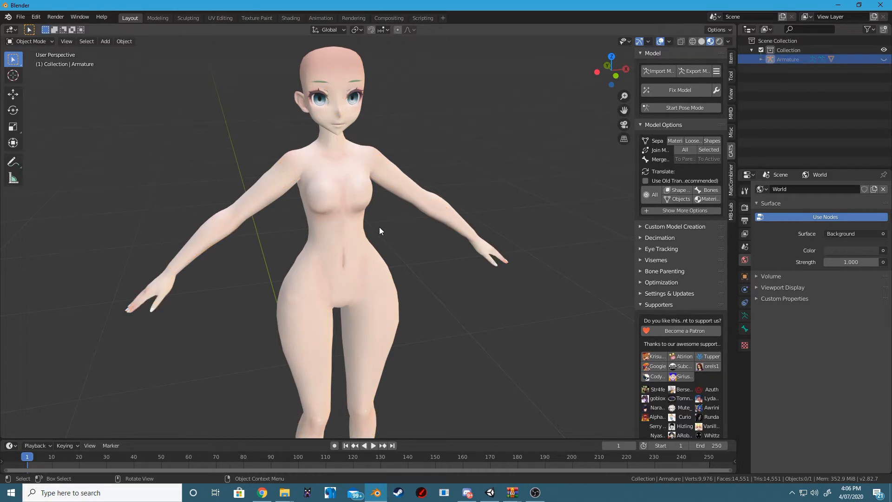
Select the body mesh, enter Edit Mode on it and turn on X-ray display
middle_drag(404, 181, 383, 193)
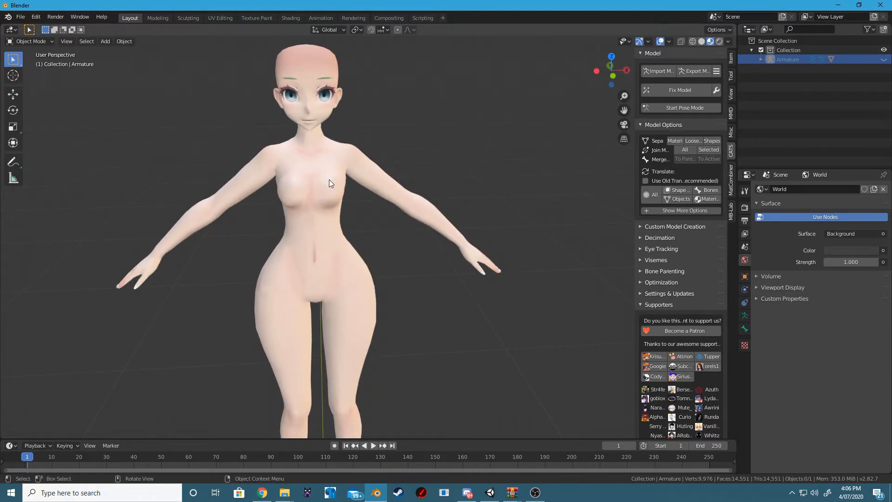
click(316, 193)
key(Tab)
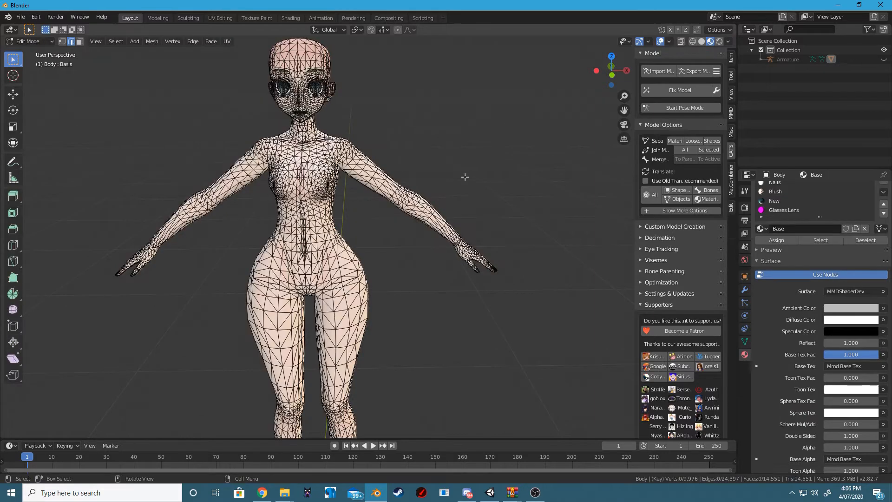
click(681, 41)
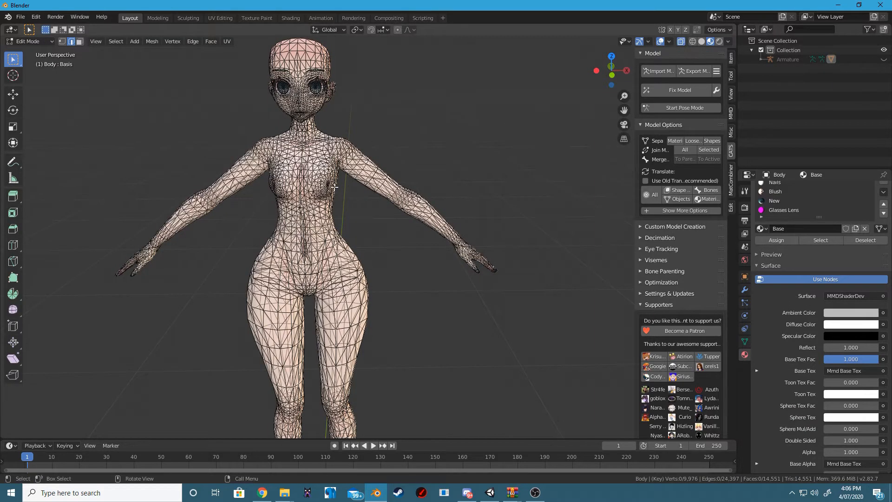
Circle-select the torso and upper arms of the body mesh from the front view and separate the selection into its own object
key(KP_1)
scroll(296, 161, up, 2)
key(a)
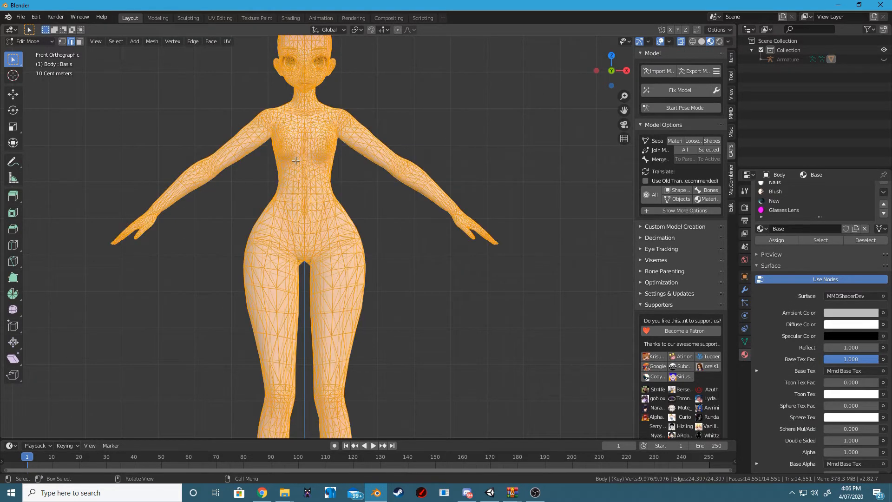
key(alt+a)
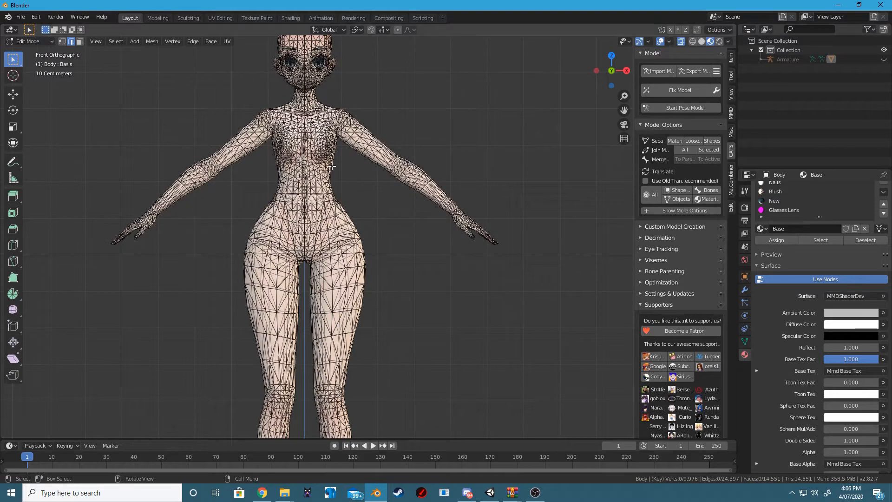
key(c)
mouse_move(302, 158)
mouse_down()
mouse_move(265, 149)
mouse_move(340, 149)
mouse_move(302, 158)
mouse_move(398, 144)
mouse_move(249, 189)
mouse_move(239, 140)
mouse_up()
right_click(358, 176)
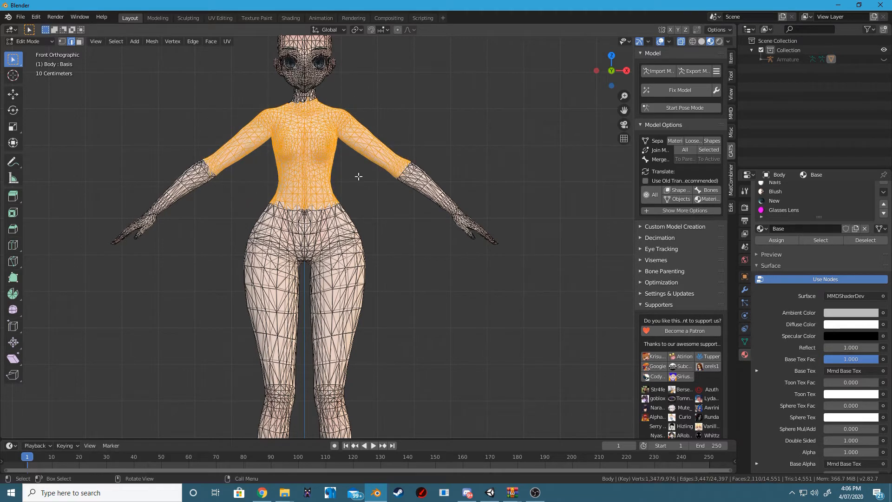
key(p)
click(402, 191)
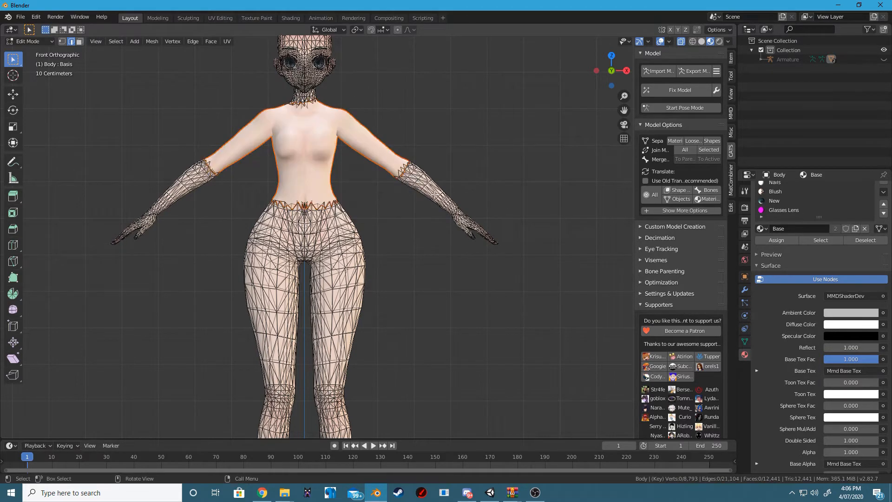
Return to Object Mode and select only the separated torso and upper-arm piece
key(Tab)
middle_drag(337, 160, 351, 168)
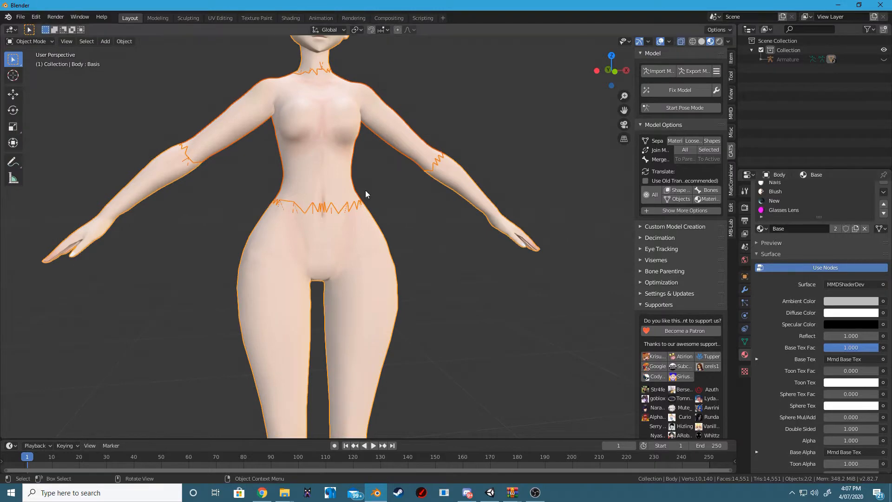
scroll(358, 178, down, 1)
click(297, 162)
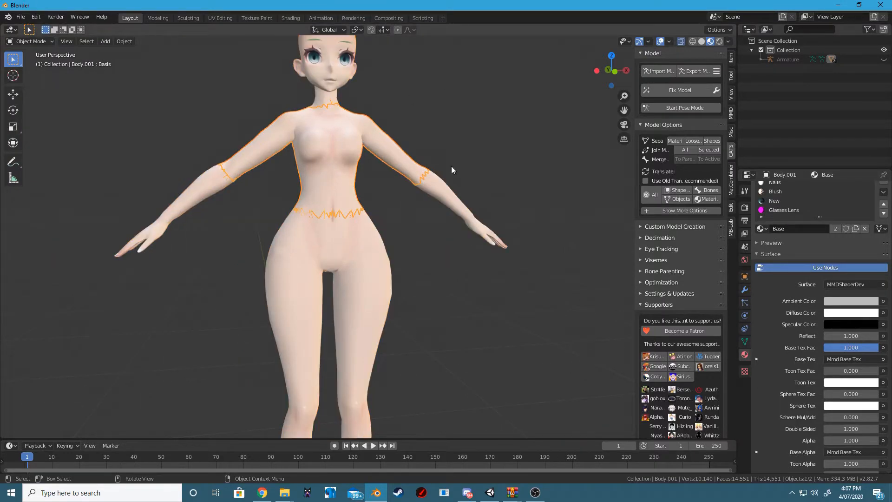
Undo the separation of the torso piece and return to Object Mode
shift+click(393, 250)
key(Tab)
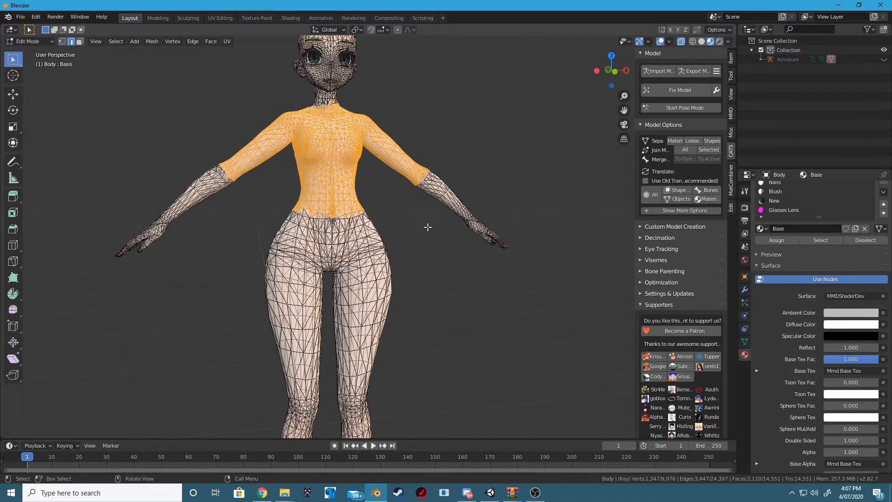
key(Tab)
middle_drag(344, 179, 436, 198)
key(KP_1)
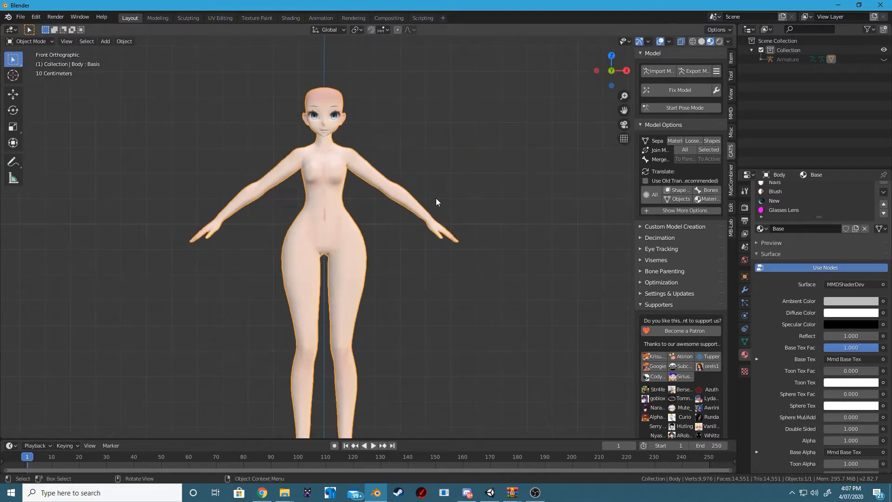
scroll(386, 171, up, 3)
middle_drag(337, 178, 444, 186)
scroll(367, 189, down, 3)
scroll(345, 184, up, 3)
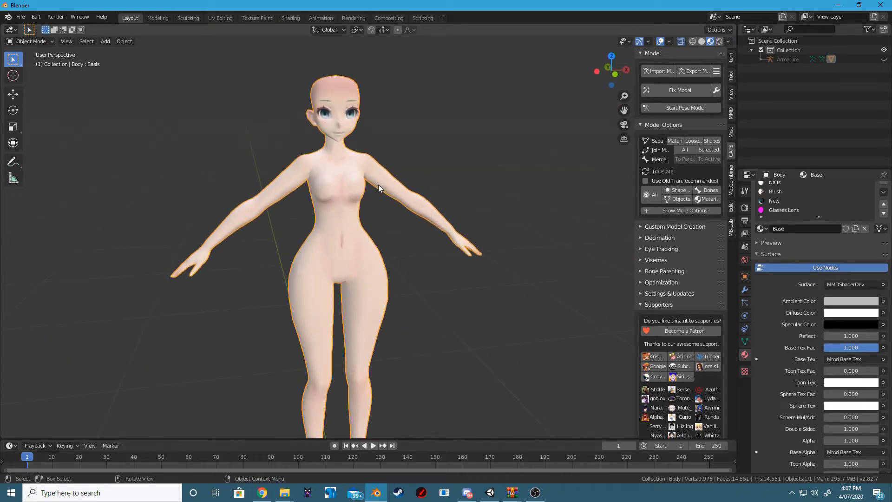
middle_drag(378, 185, 418, 190)
key(KP_1)
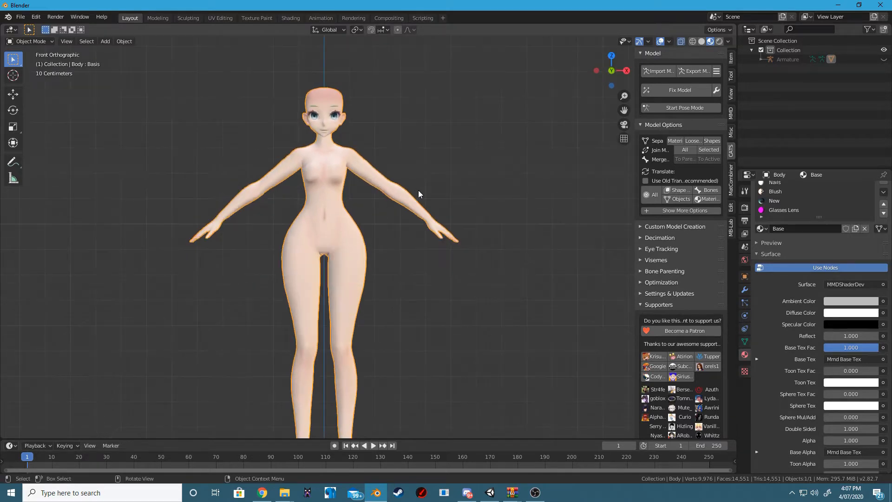
Add a plane mesh at the 3D cursor beneath the character's feet
scroll(418, 190, down, 1)
shift+middle_drag(374, 302, 414, 249)
scroll(413, 249, down, 3)
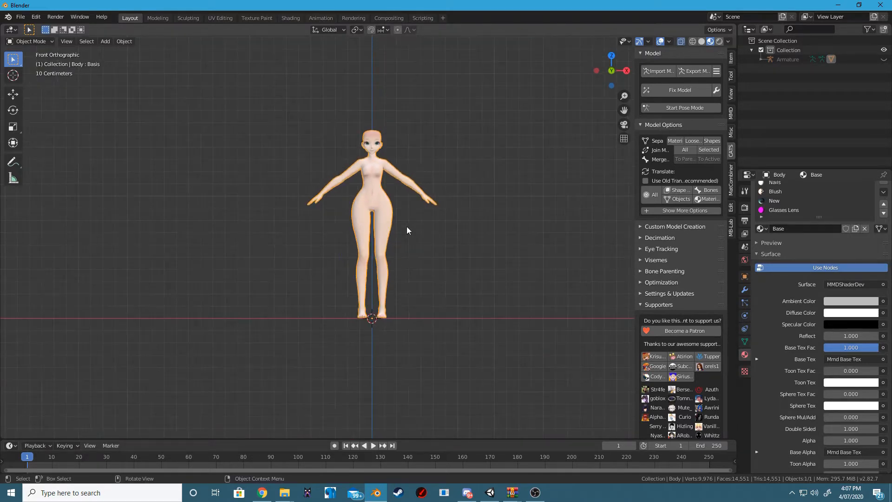
key(shift+a)
mouse_move(402, 266)
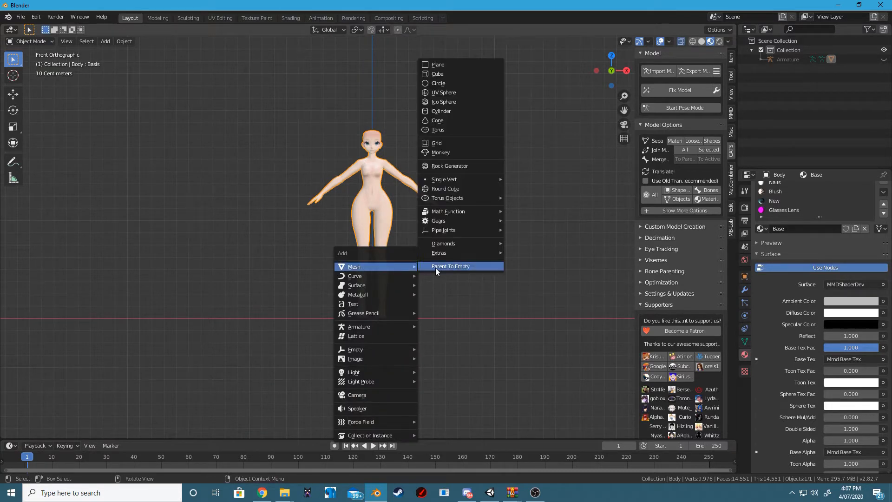
key(Escape)
key(shift+a)
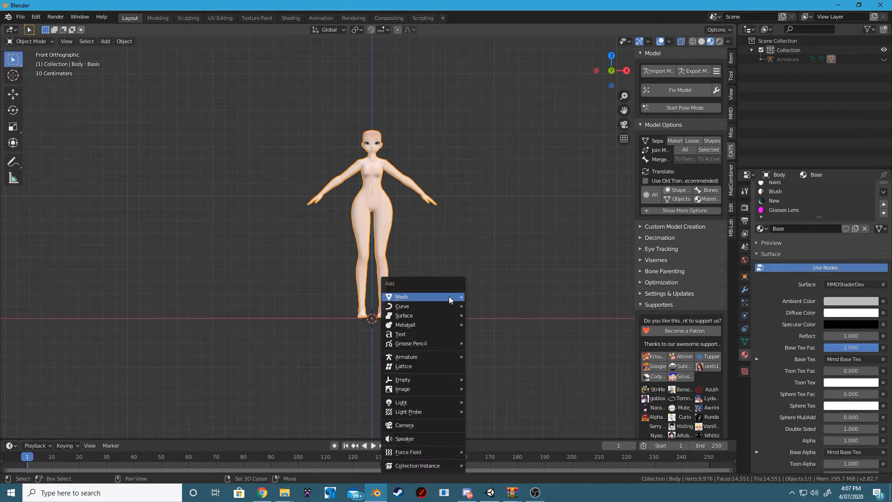
mouse_move(449, 297)
click(492, 96)
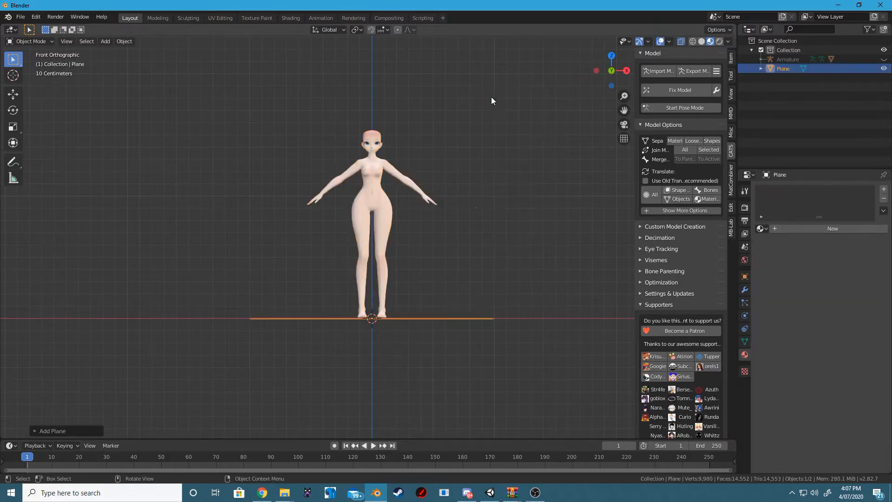
Rotate the plane 90° about the X axis so it stands upright behind the character
text(r)
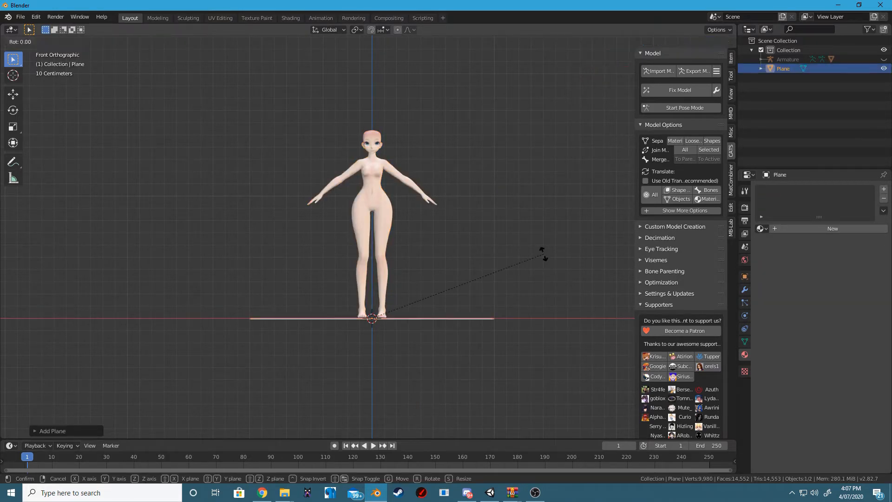
text(x90)
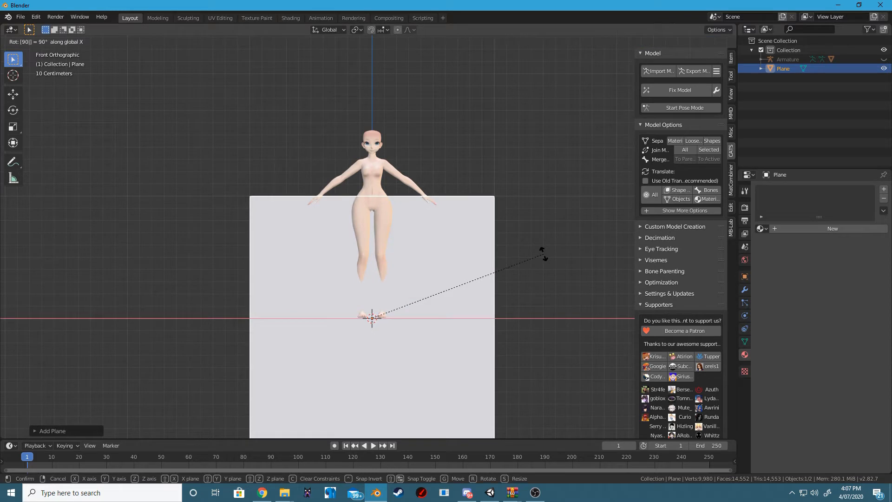
key(Return)
Add a Mirror modifier to the upright plane
scroll(543, 254, down, 2)
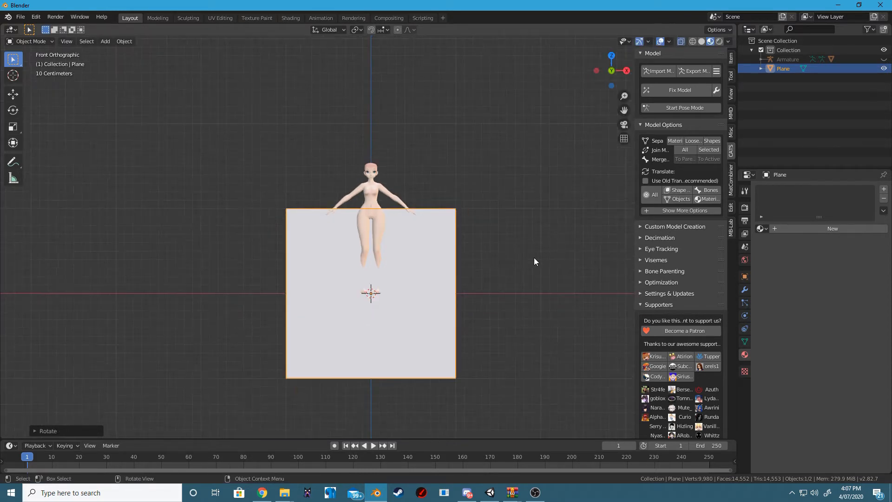
scroll(488, 249, up, 3)
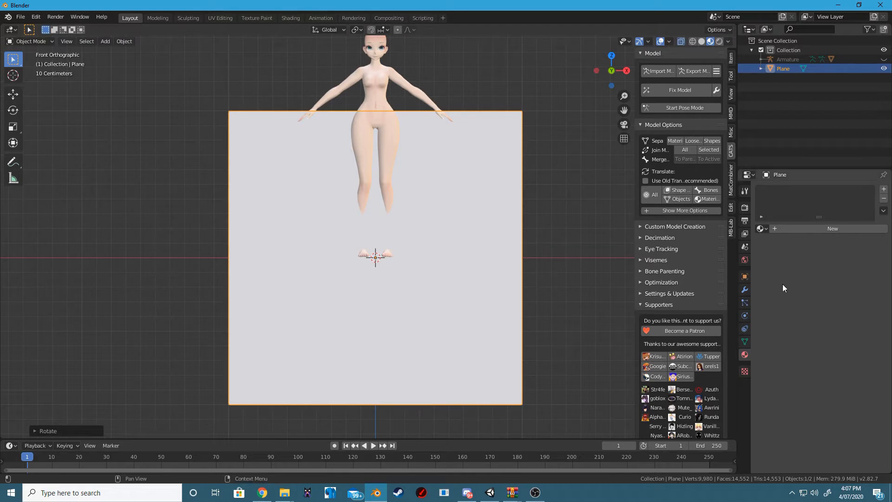
click(745, 290)
click(789, 189)
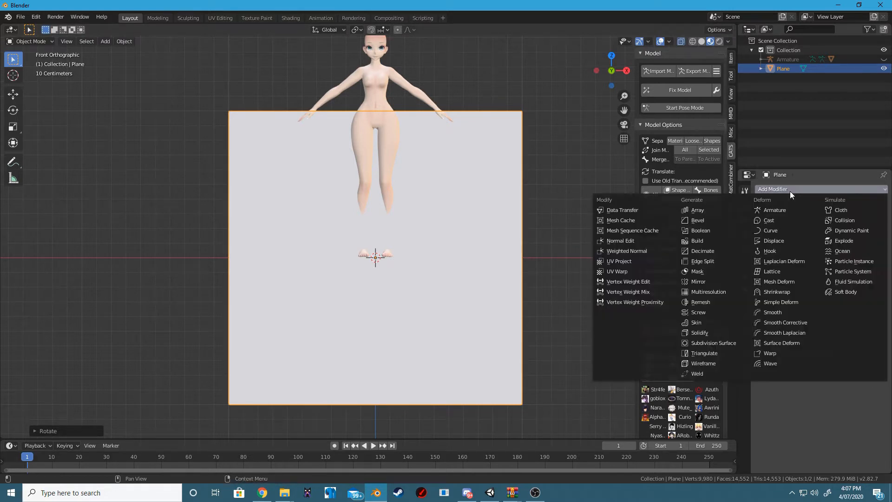
click(707, 281)
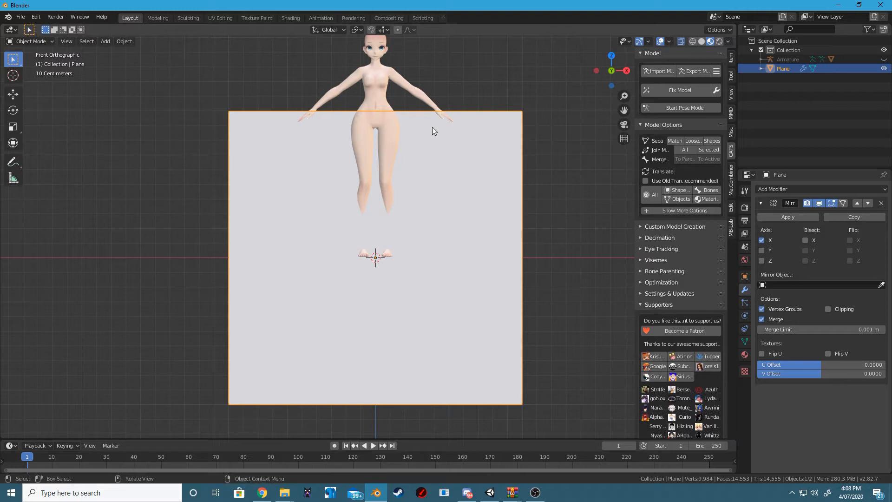
Enable Collision physics on the character's body mesh
click(373, 96)
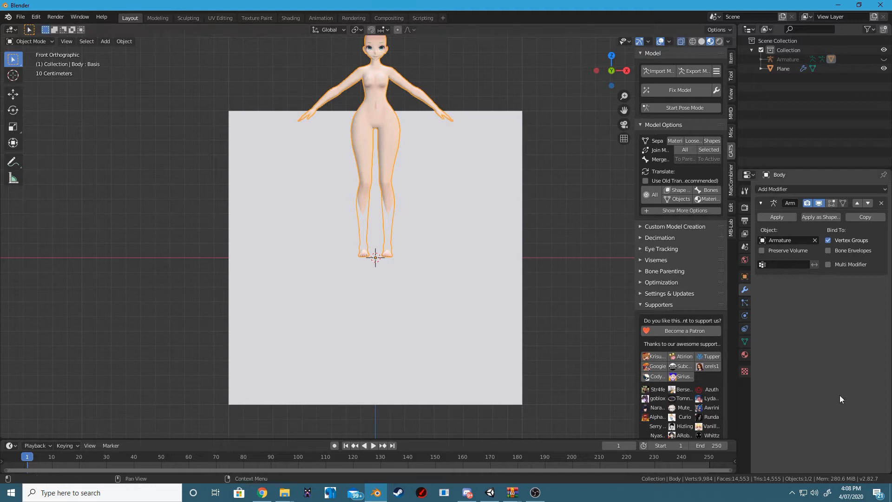
click(743, 316)
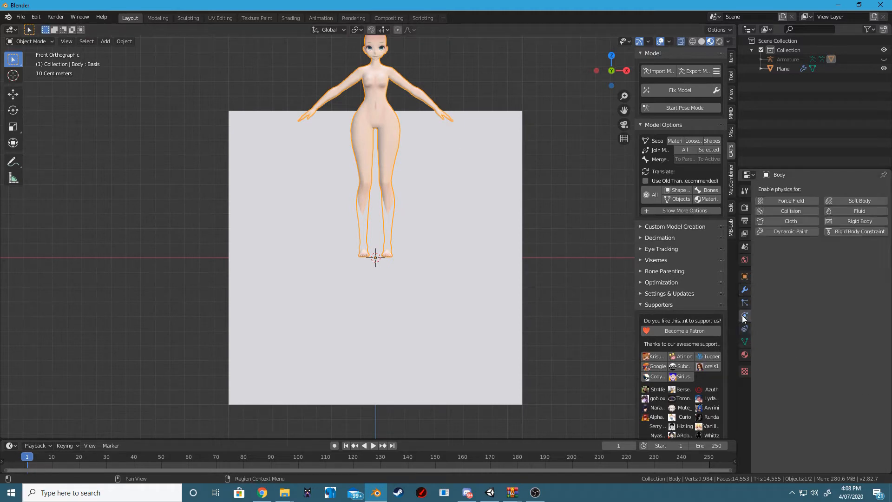
click(795, 213)
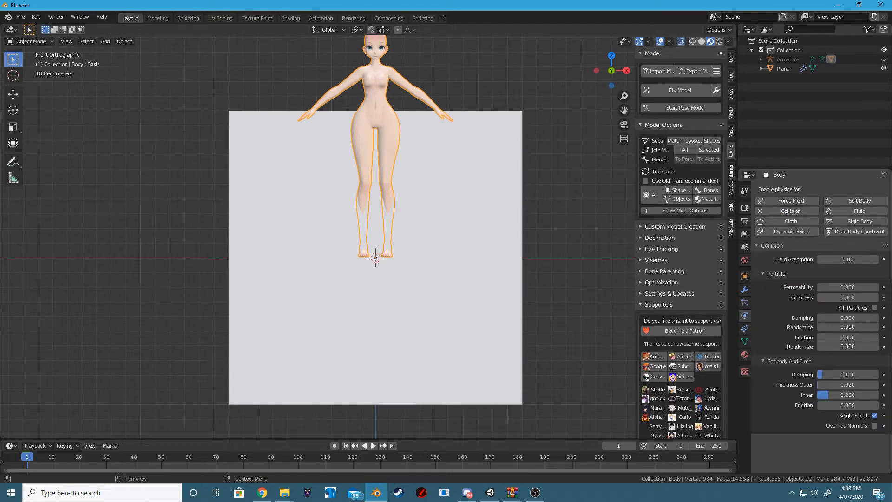
Set the body's soft body and cloth collision damping to 1 and both outer and inner thickness to 0.001
click(845, 376)
text(1)
click(840, 385)
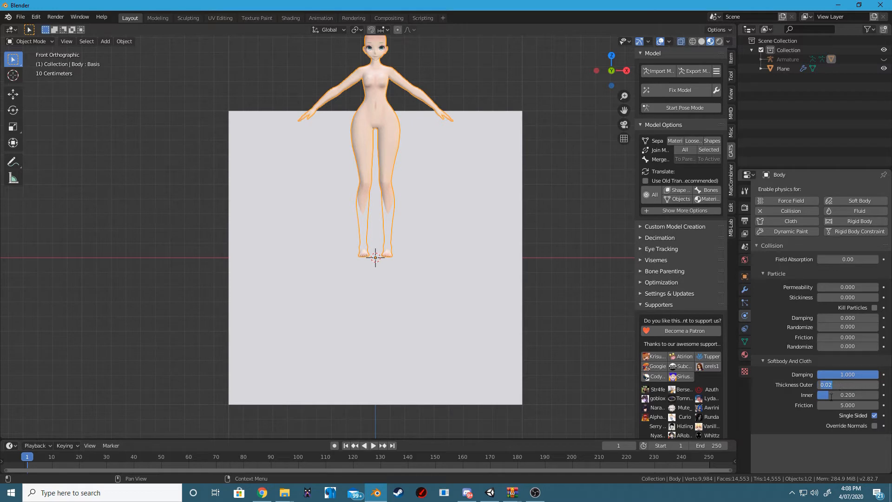
text(0.001)
click(858, 397)
text(0.001)
key(Return)
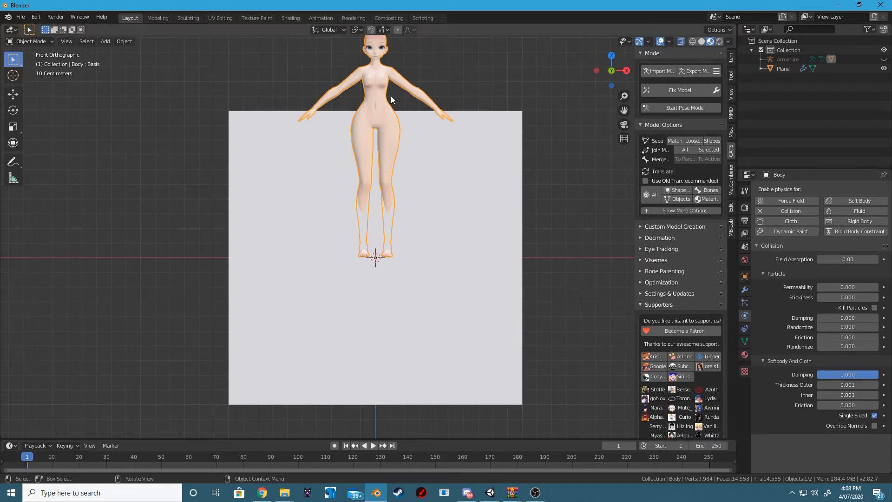
Move the plane's mesh about 1.2 m sideways off the mirror centre and scale it to about 0.09 in Edit Mode
click(491, 203)
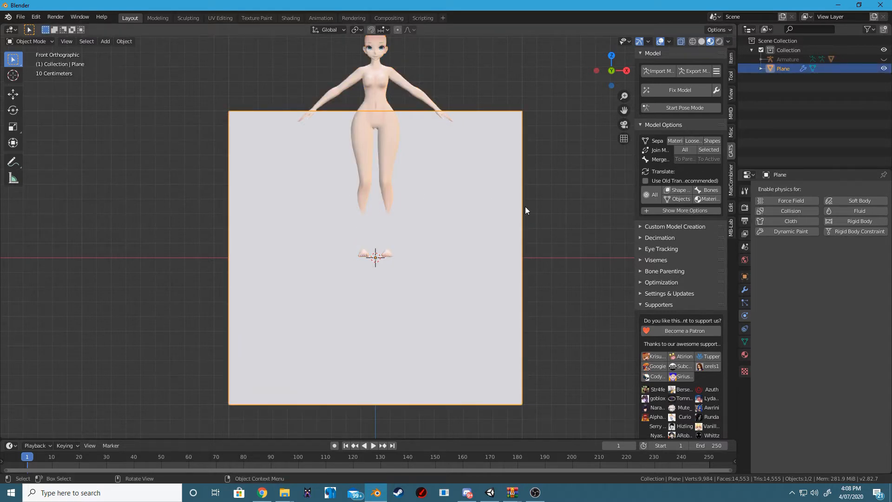
shift+middle_drag(440, 132, 433, 158)
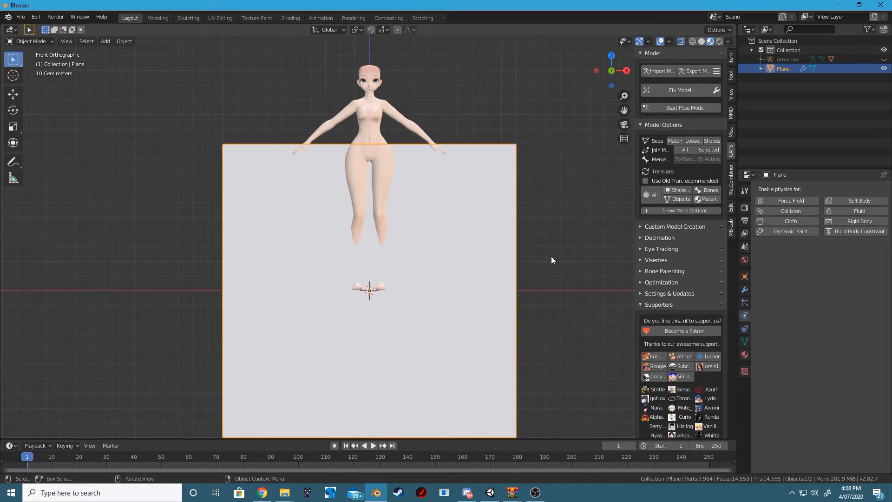
key(Tab)
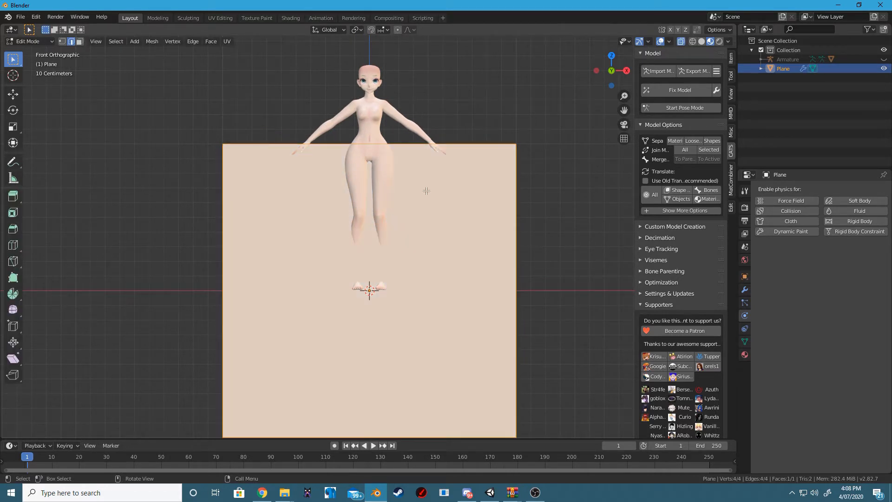
key(g)
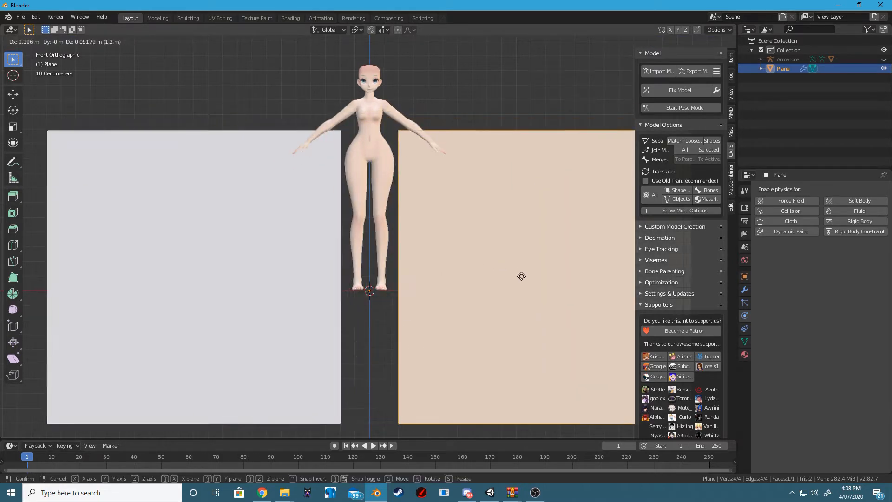
click(514, 273)
key(s)
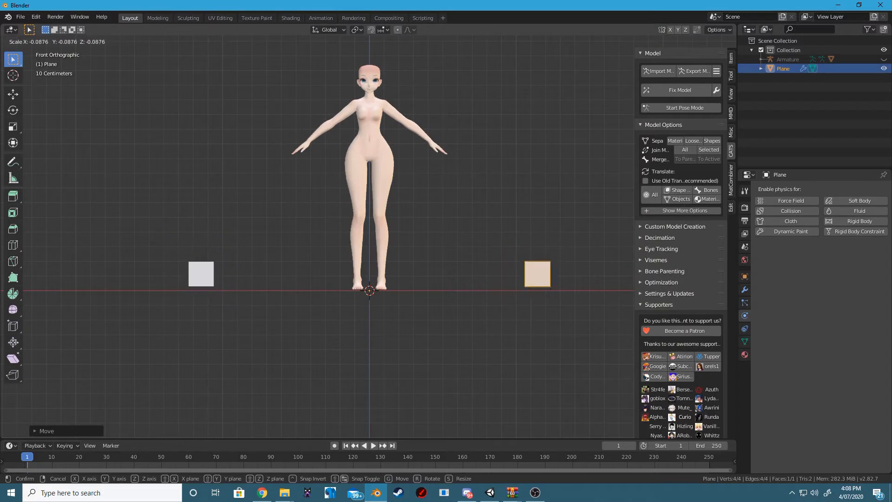
click(575, 346)
Move the small square up beside the character's neck and shrink it to sit over the upper chest near the shoulder
key(g)
click(448, 198)
key(s)
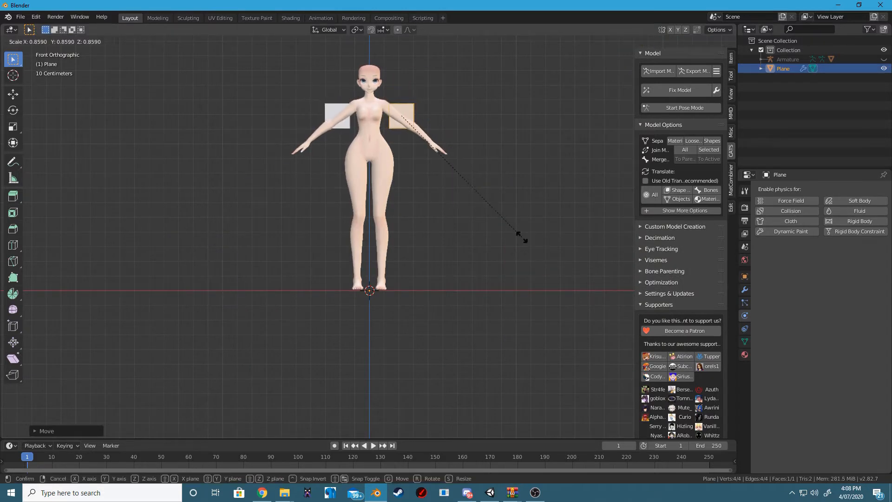
click(424, 172)
key(g)
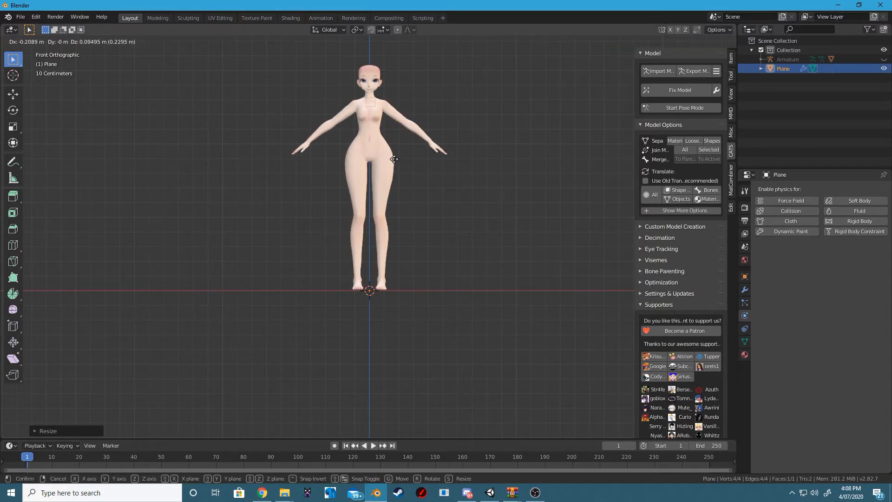
click(404, 158)
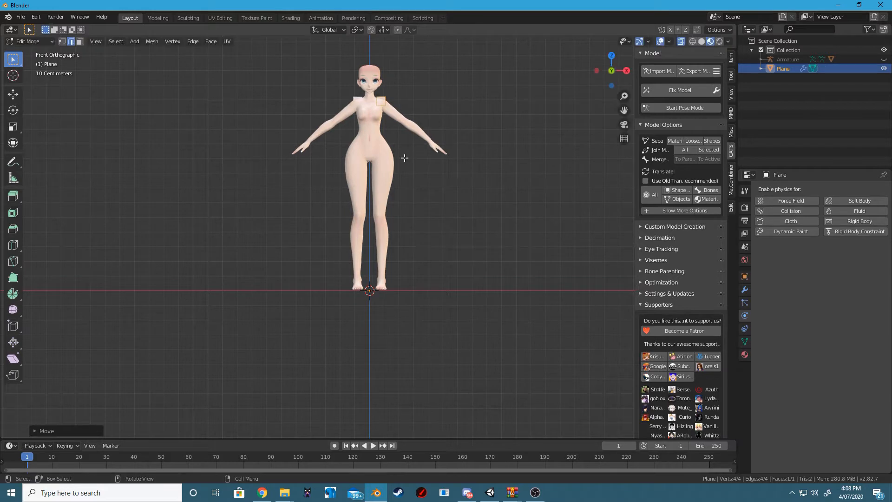
Move the square about 0.16 m forward in side view so it sits in front of the chest
key(KP_3)
scroll(279, 77, up, 6)
shift+middle_drag(279, 77, 435, 107)
key(g)
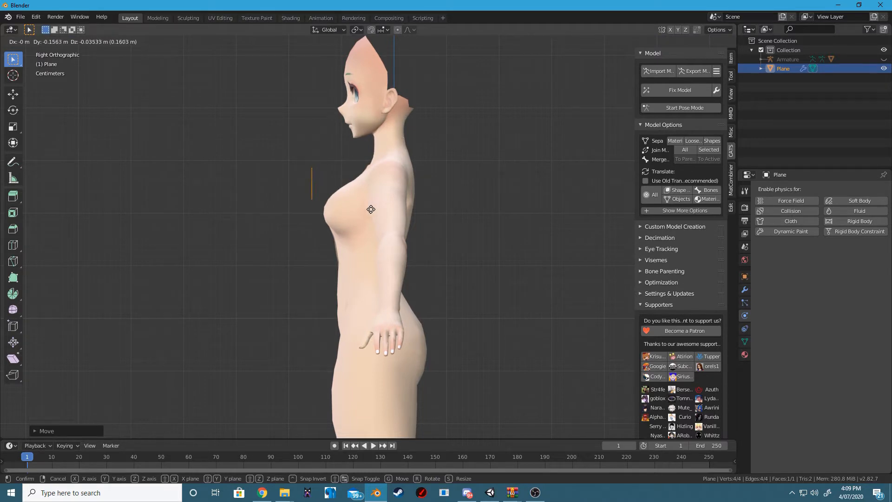
click(367, 210)
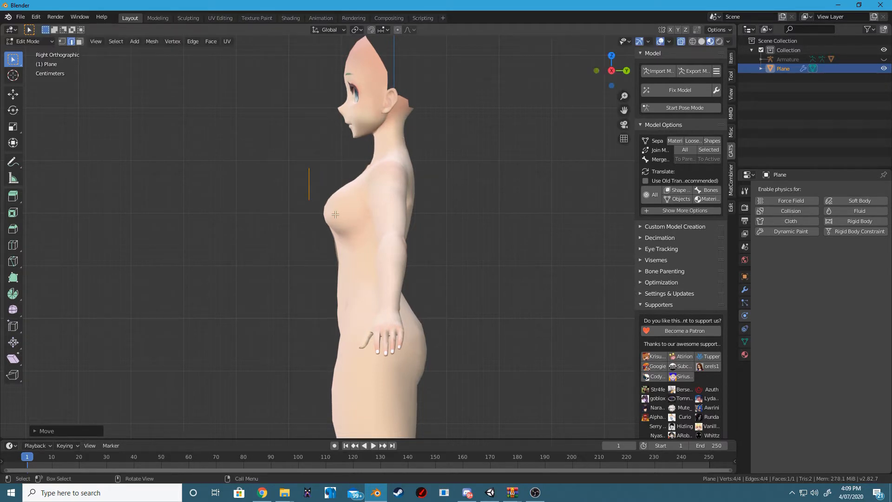
Shift the square up onto the shoulder beside the neck in front view and scale it down to strap width
key(KP_1)
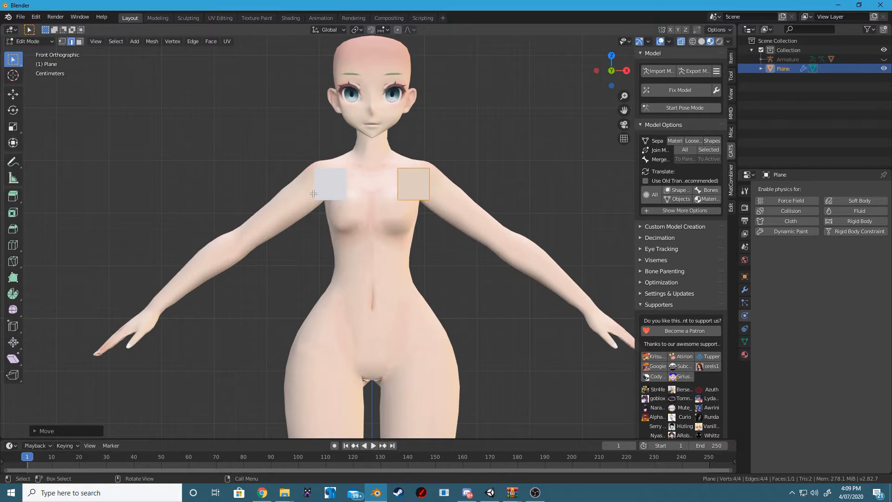
scroll(459, 225, up, 2)
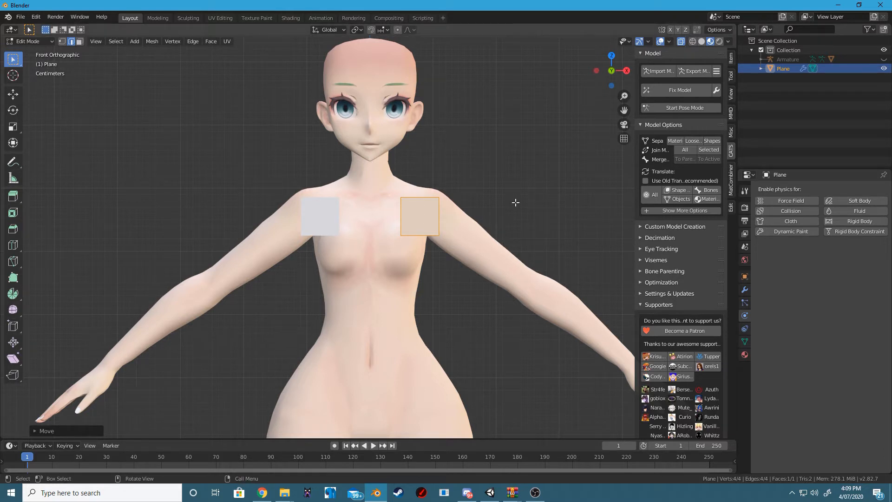
key(g)
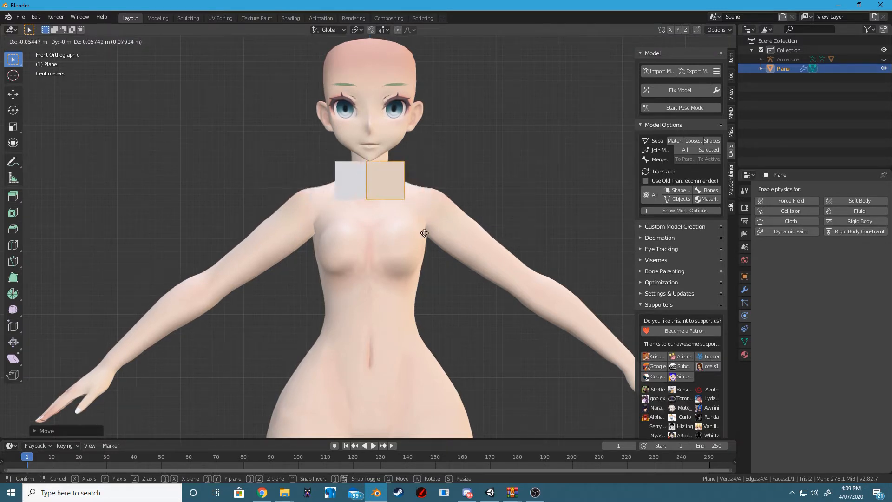
click(452, 233)
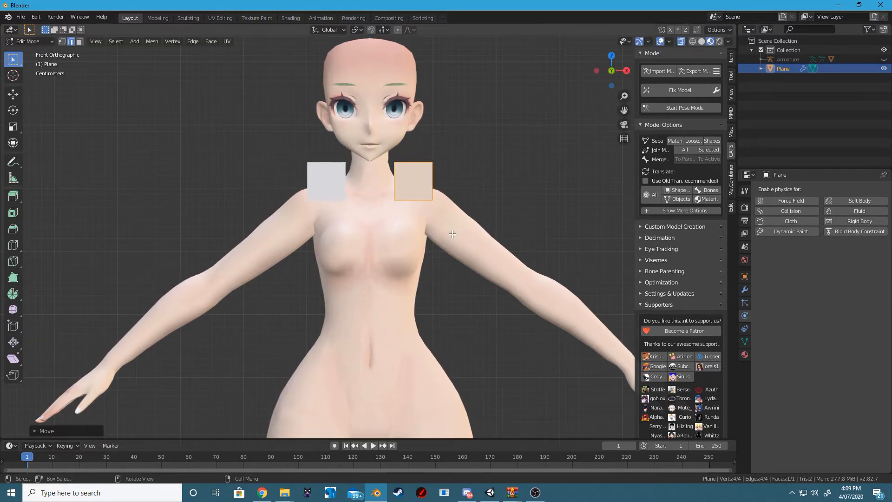
key(s)
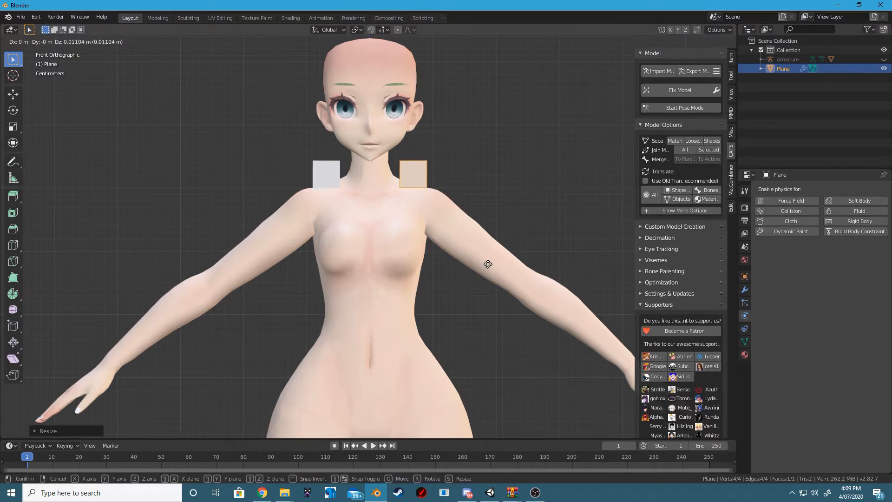
click(488, 267)
scroll(381, 183, up, 1)
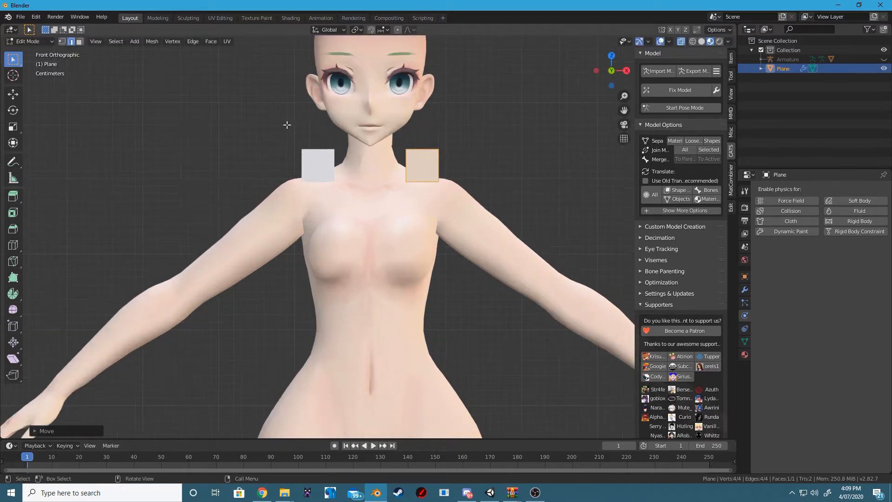
Select the square's lower edge and turn on Clipping in the plane's Mirror modifier
click(415, 185)
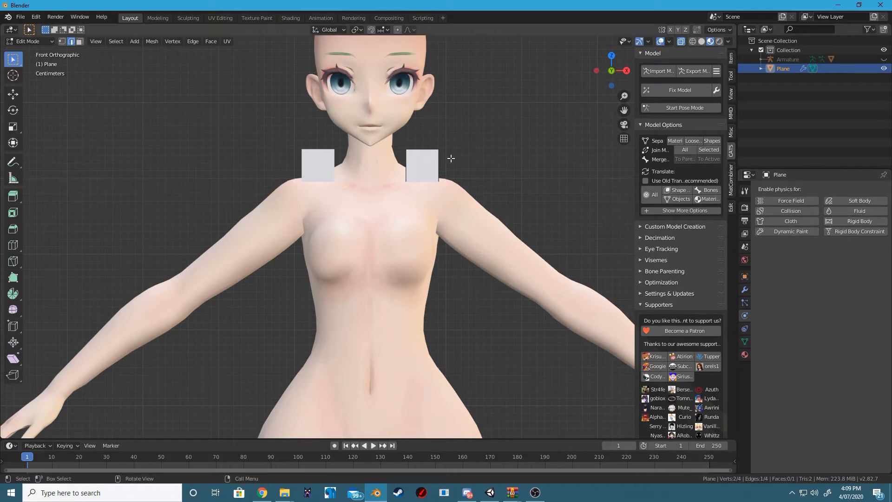
click(745, 289)
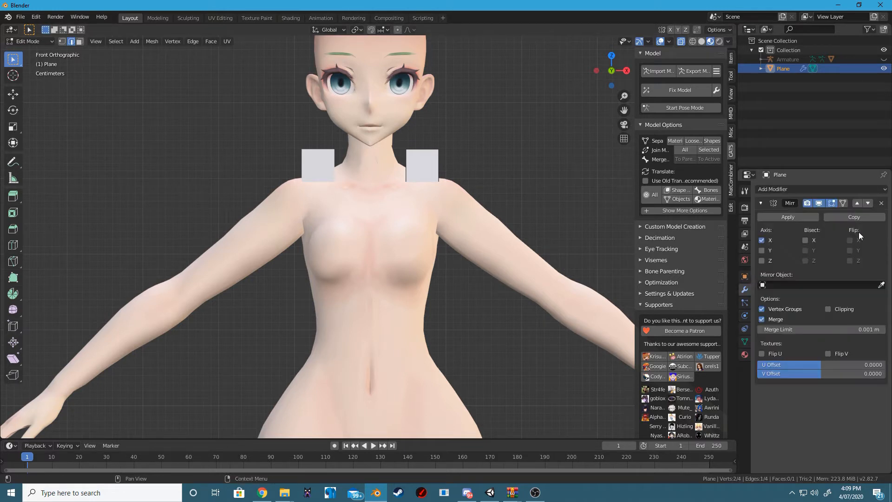
click(828, 309)
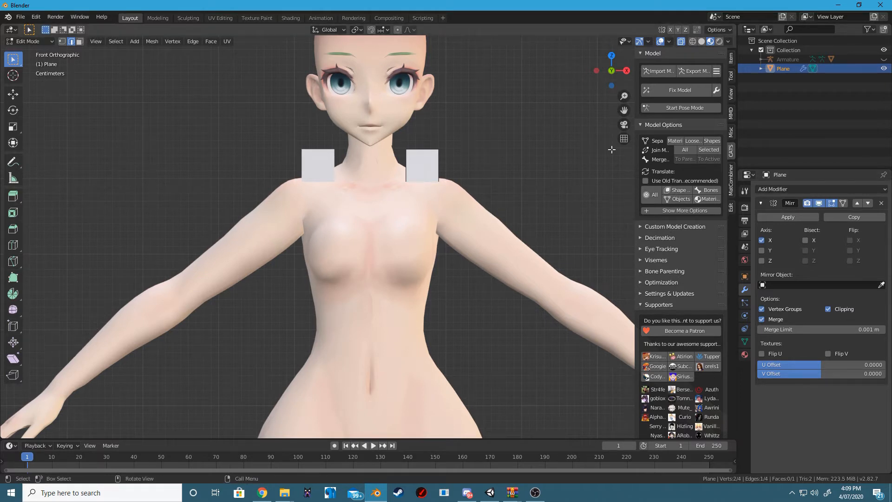
Extrude and rotate the square's lower edge in four segments, curving down and inward to the mirror centreline as a neckline
key(e)
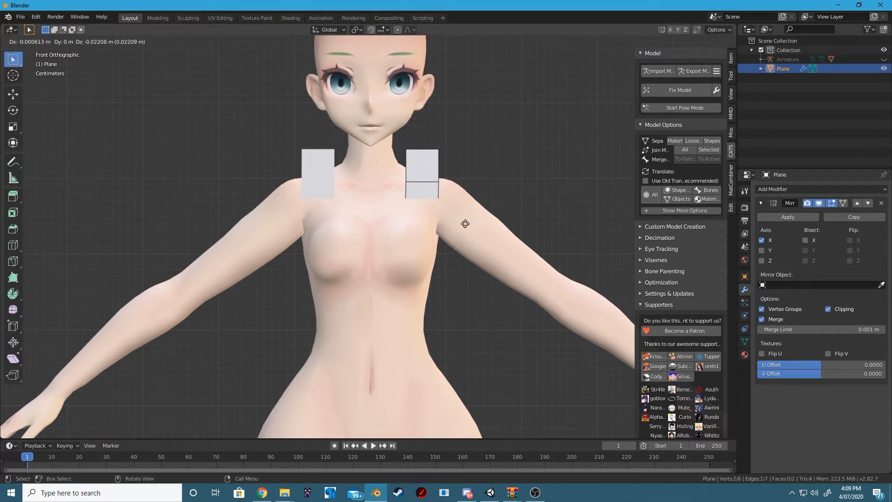
click(465, 223)
key(r)
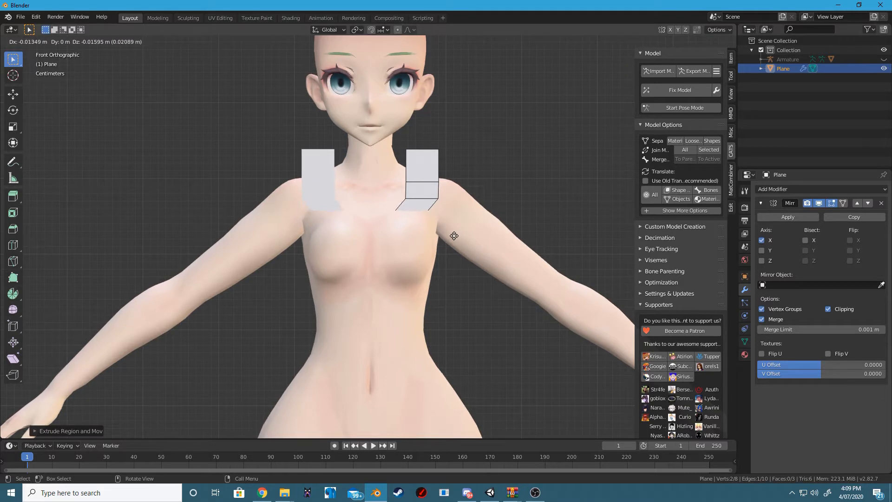
click(432, 253)
key(e)
click(420, 253)
key(r)
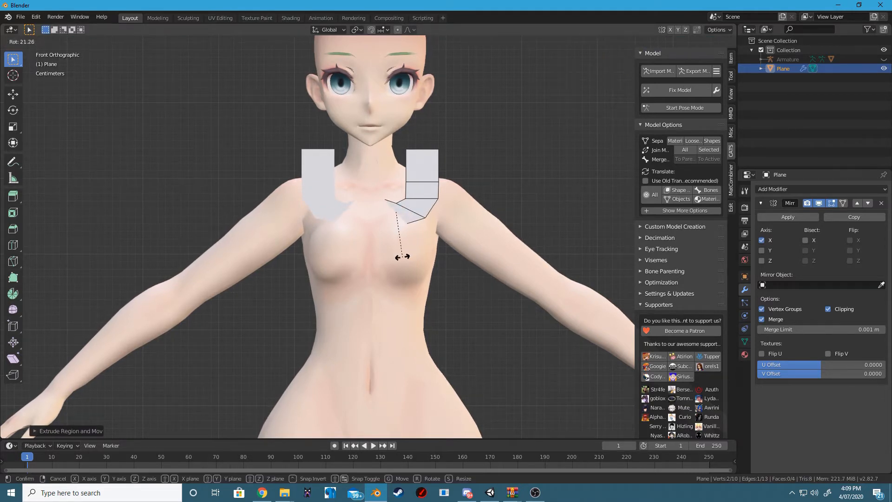
click(401, 257)
key(e)
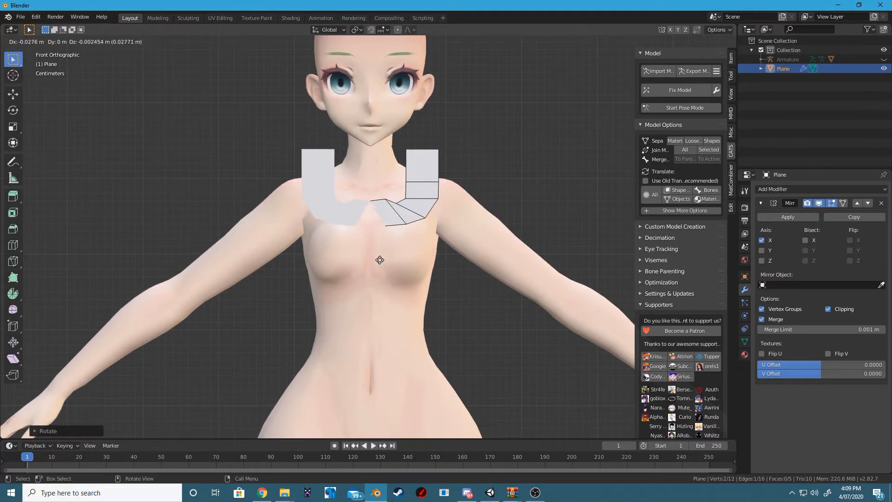
click(361, 258)
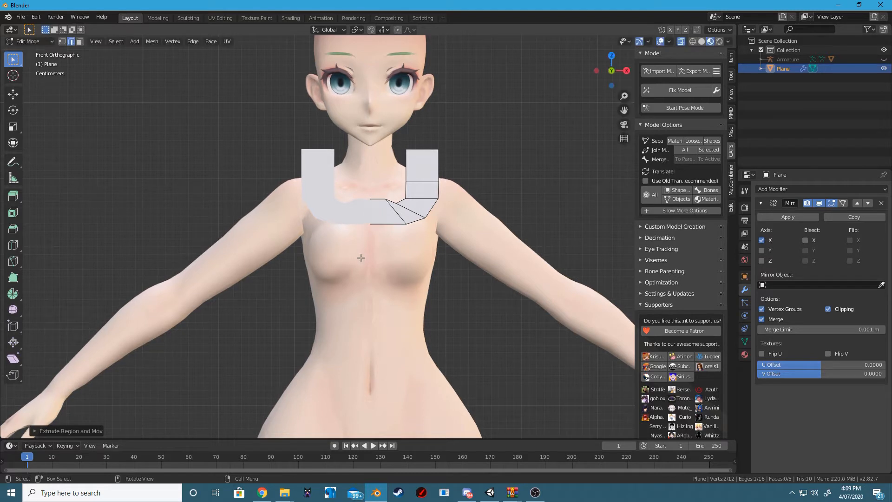
Extrude the neckline strip's three lower outer edges downward twice to cover the chest
ctrl+click(381, 224)
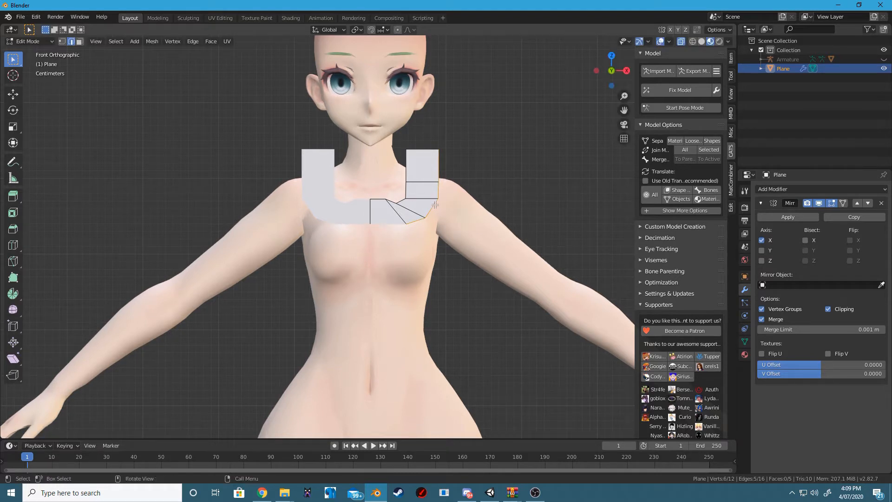
click(418, 216)
shift+click(388, 224)
key(e)
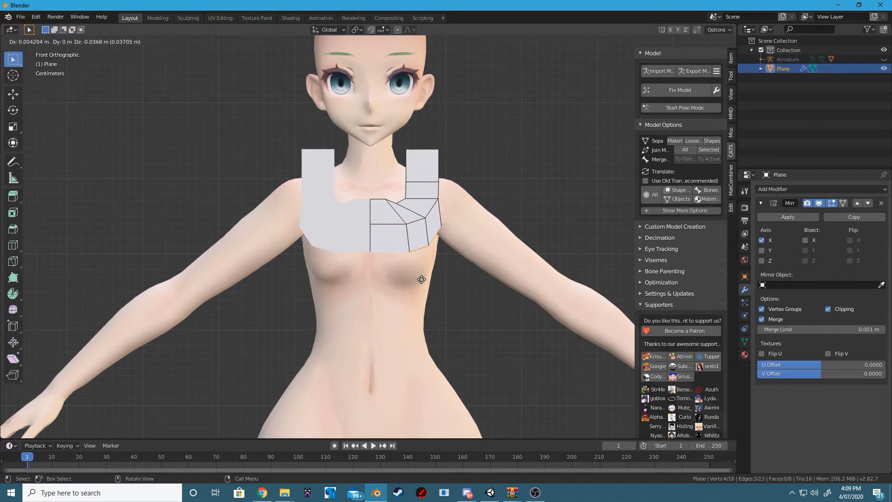
click(421, 280)
key(e)
click(440, 307)
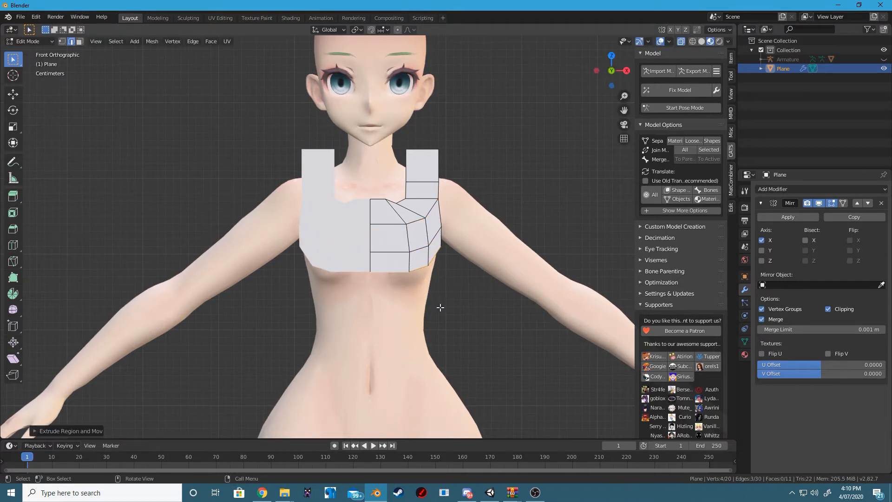
Flatten the chest piece's lower edges into a straight horizontal line by scaling them to 0 along Z
key(s)
key(z)
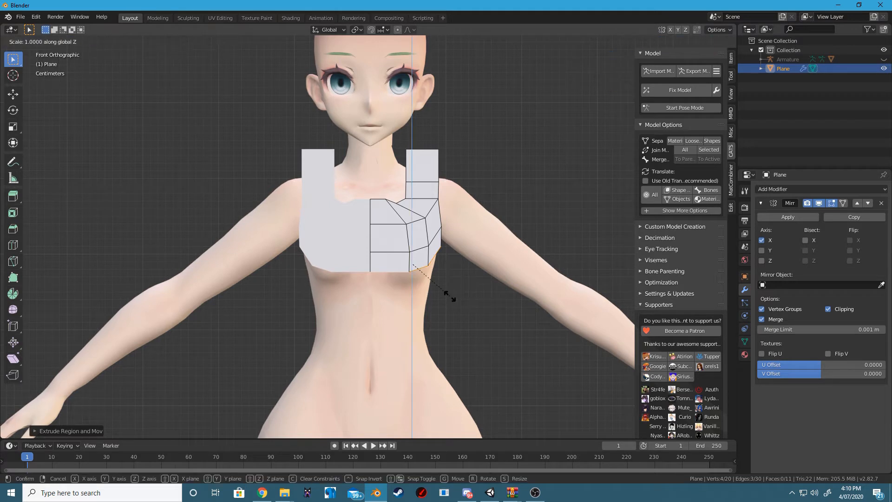
key(0)
click(450, 296)
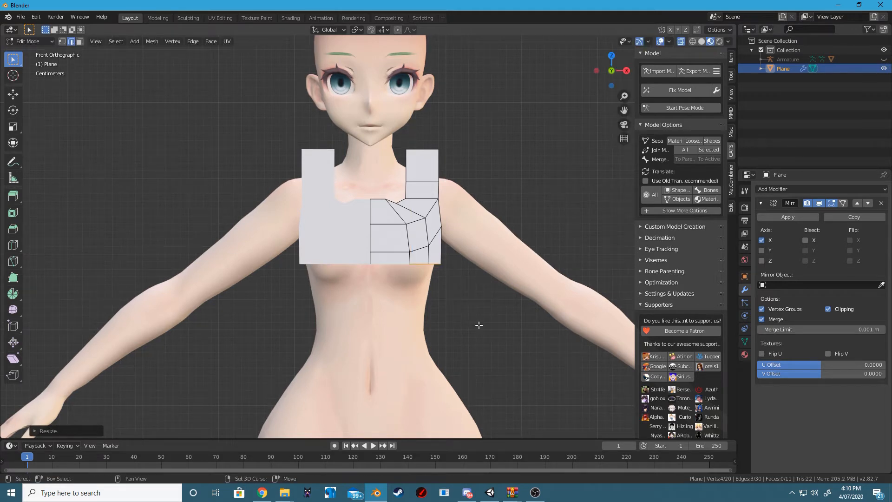
Extrude the chest piece's bottom edges downward three times, widening the rows outward towards the waist
shift+middle_drag(448, 345, 447, 294)
scroll(449, 295, down, 1)
key(e)
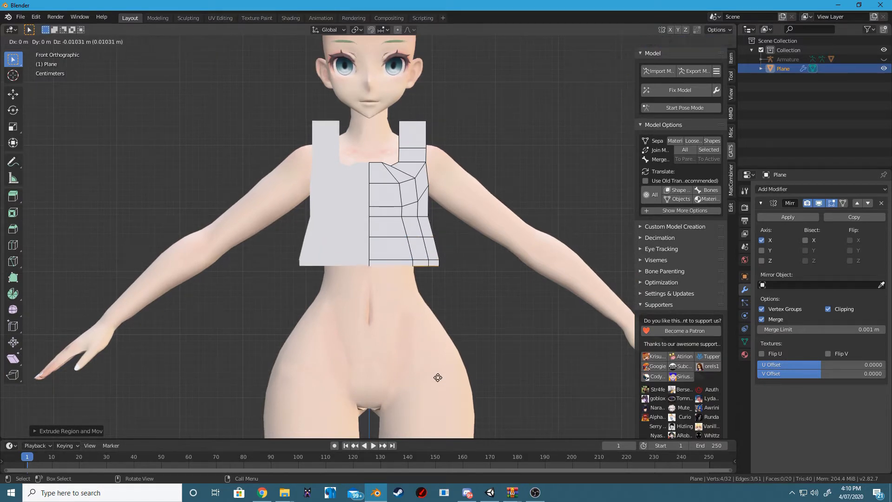
click(438, 386)
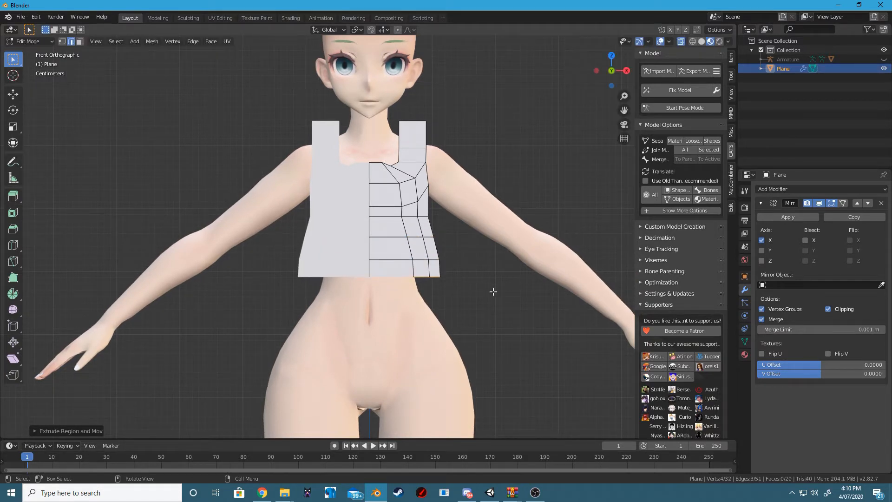
Extrude the three lower outer side edges outward twice to form a side flap below the armhole
scroll(493, 292, up, 2)
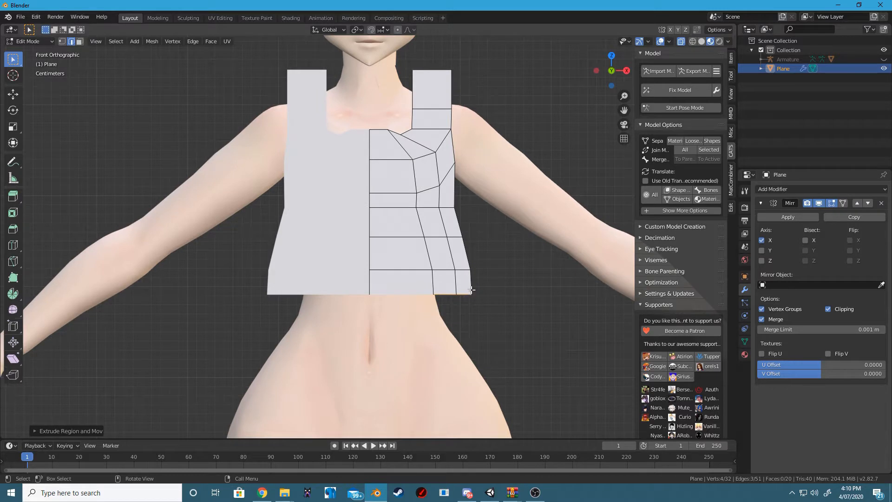
click(471, 285)
shift+click(467, 255)
shift+click(459, 226)
key(e)
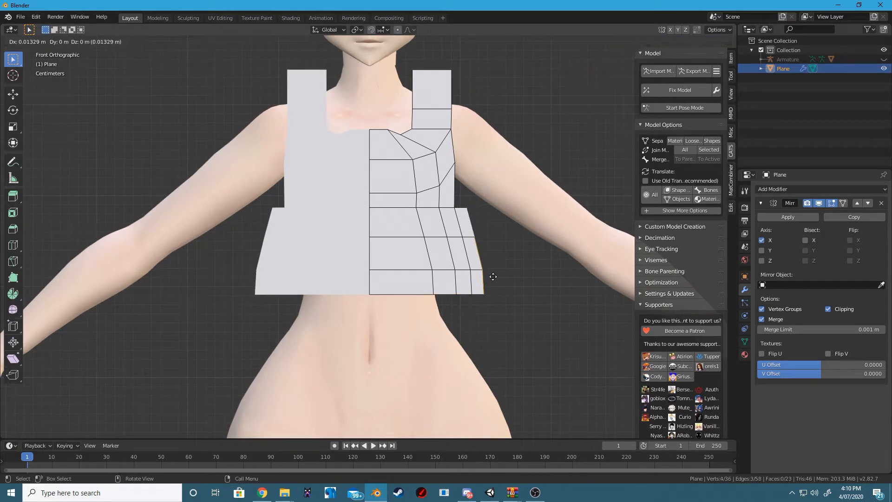
click(492, 277)
key(e)
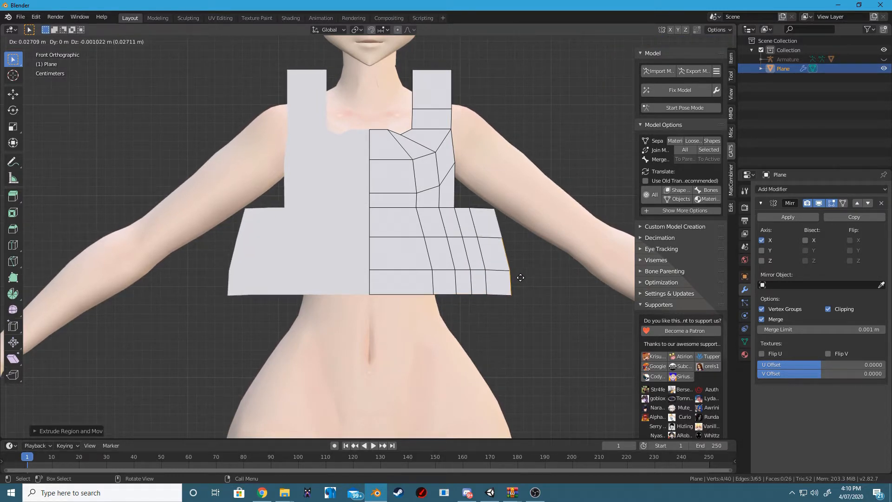
click(520, 277)
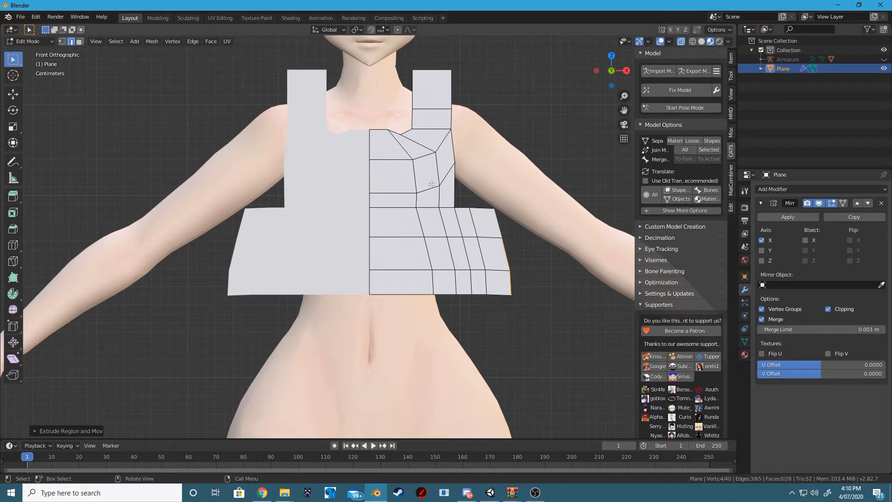
Extrude the shoulder strap's top edge upward twice to lengthen the strap
click(432, 69)
shift+middle_drag(479, 84, 471, 176)
key(e)
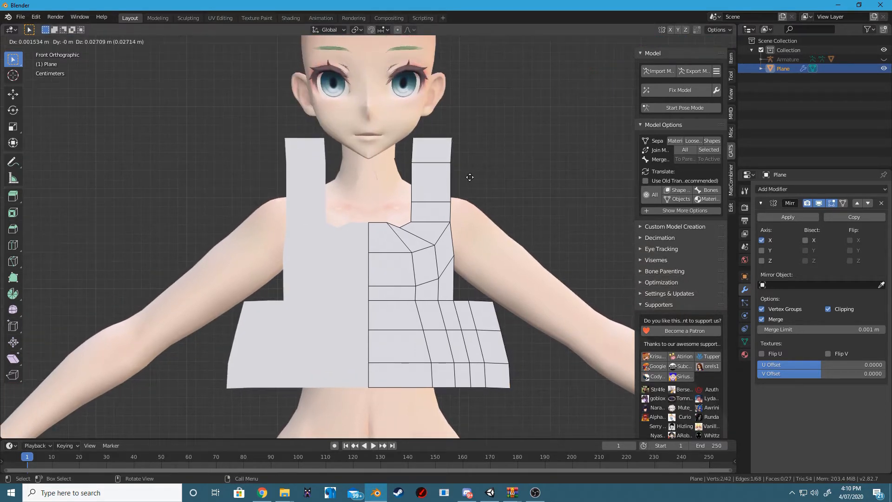
click(469, 176)
key(e)
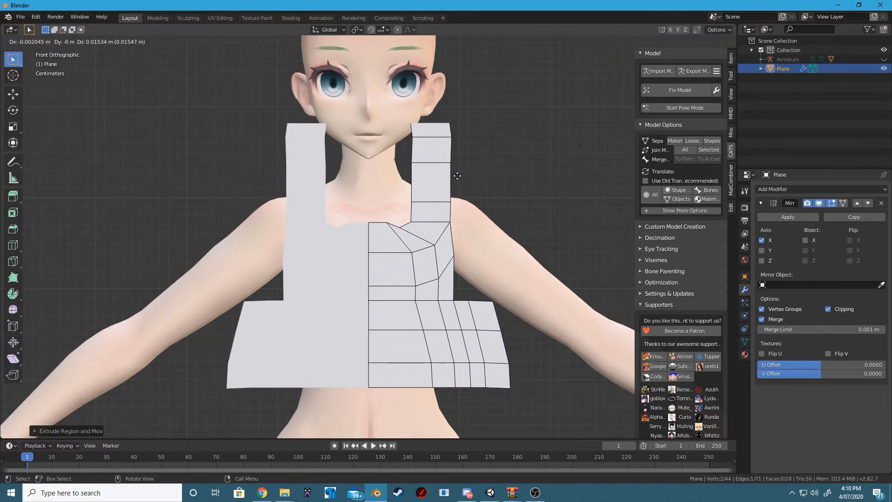
click(458, 171)
middle_drag(507, 217, 362, 243)
scroll(510, 226, down, 3)
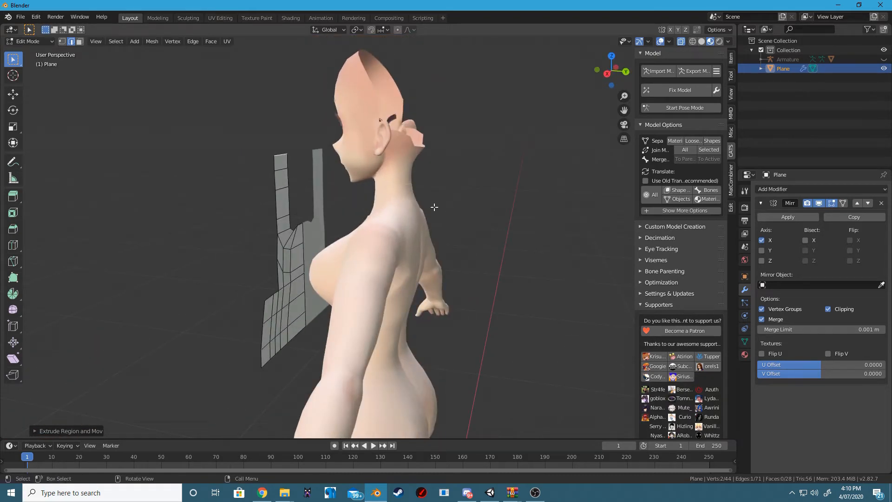
middle_drag(341, 319, 496, 286)
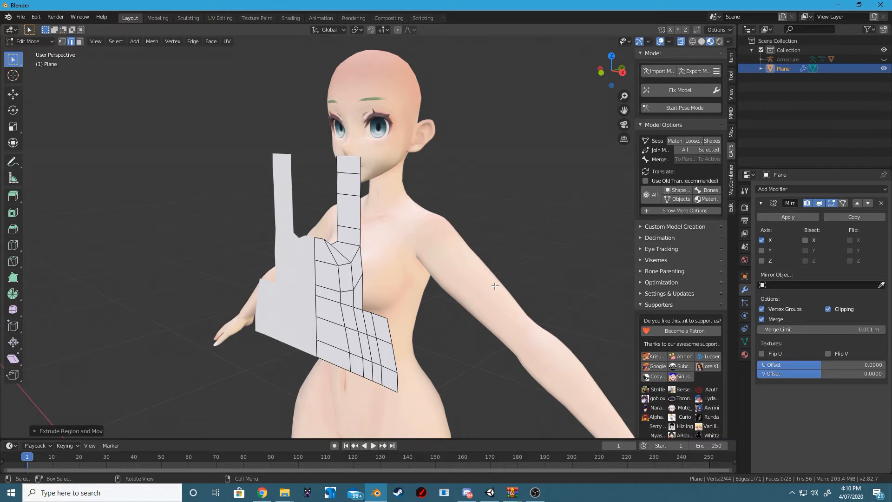
middle_drag(495, 286, 380, 270)
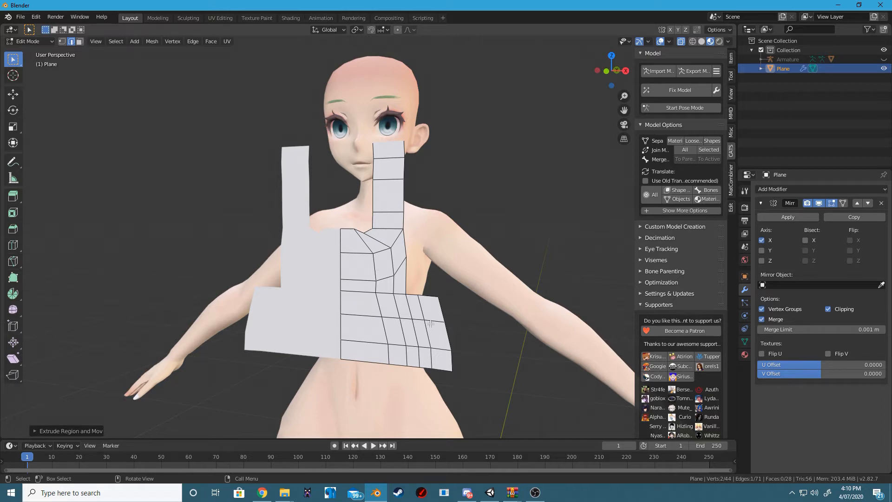
middle_drag(431, 324, 455, 301)
Add five vertical loop cuts, centred without sliding, to the column beside the mirror centreline
scroll(561, 263, up, 4)
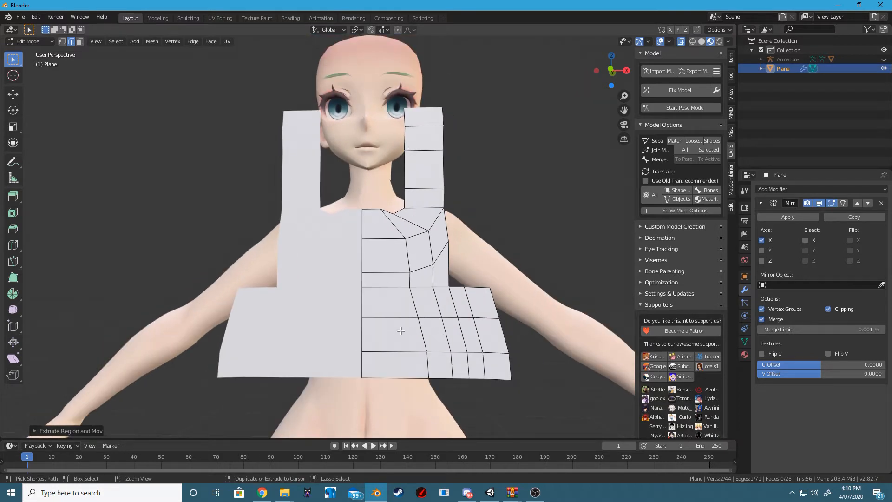
key(ctrl+r)
scroll(394, 357, up, 2)
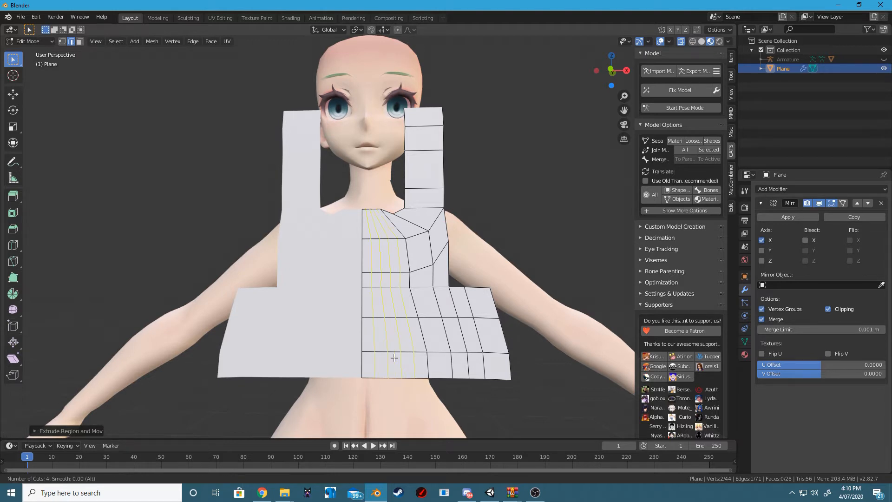
scroll(394, 357, up, 1)
click(394, 357)
right_click(394, 357)
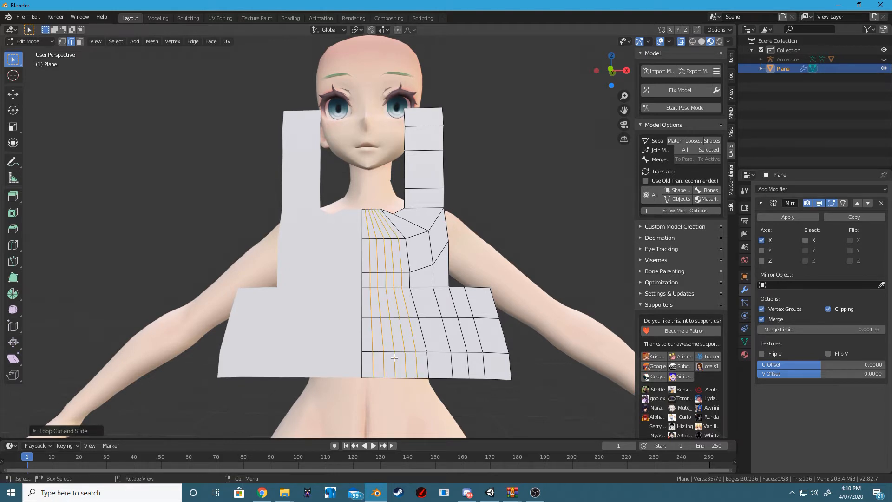
Add three centred vertical loop cuts to each of the next two chest columns outward
key(ctrl+r)
scroll(443, 359, up, 2)
click(442, 360)
right_click(442, 360)
key(ctrl+r)
scroll(459, 359, up, 2)
click(460, 359)
right_click(460, 359)
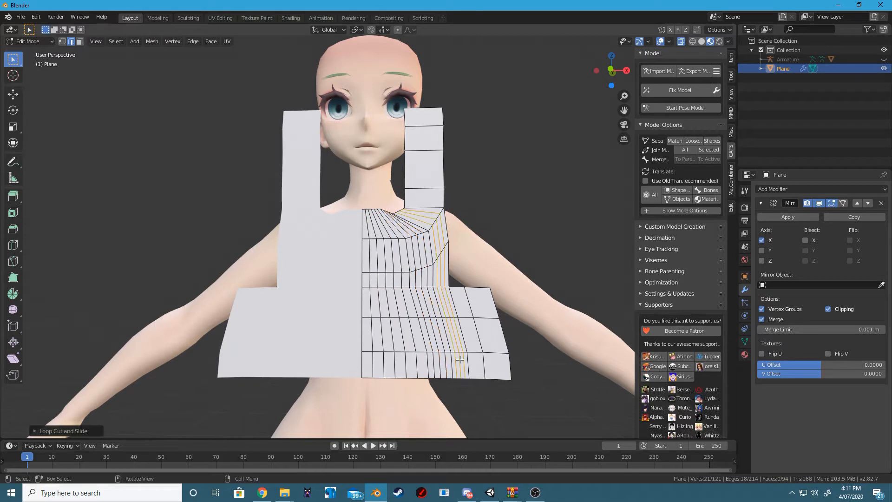
Add three centred vertical loop cuts to each of the two columns of the side flap
key(ctrl+r)
scroll(475, 362, up, 2)
click(473, 354)
right_click(474, 354)
key(ctrl+r)
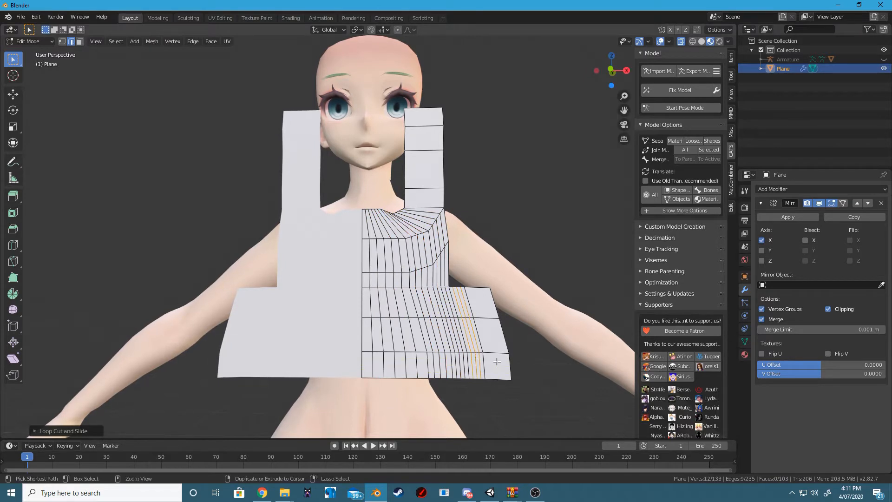
scroll(497, 361, up, 2)
click(497, 360)
right_click(497, 361)
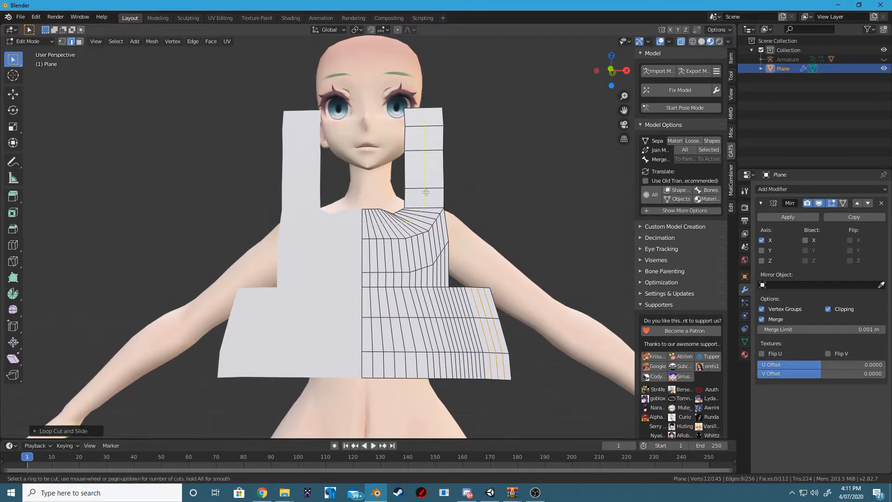
Add five centred lengthwise loop cuts to the shoulder strap, running on around the neckline
key(ctrl+r)
scroll(425, 192, up, 2)
click(426, 192)
right_click(425, 192)
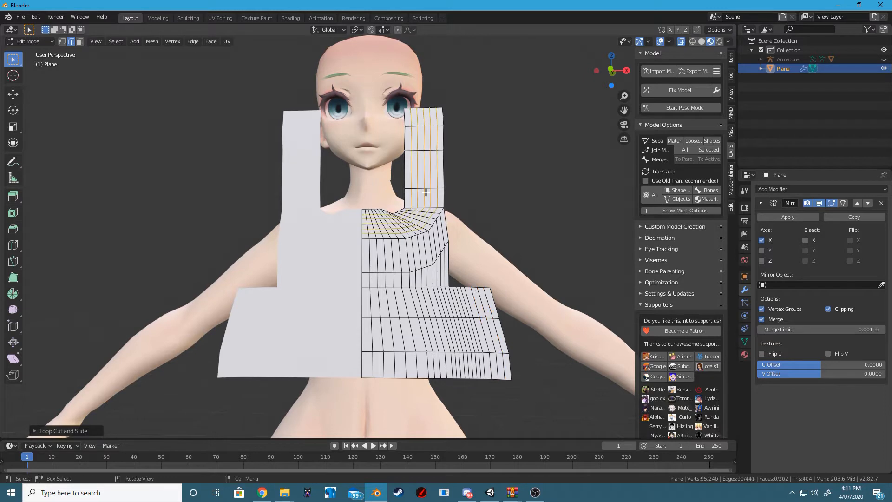
Add centred crosswise loop cuts to the shoulder strap's four sections: 2, 3, 4 and 3 from top to bottom
key(ctrl+r)
scroll(424, 121, up, 1)
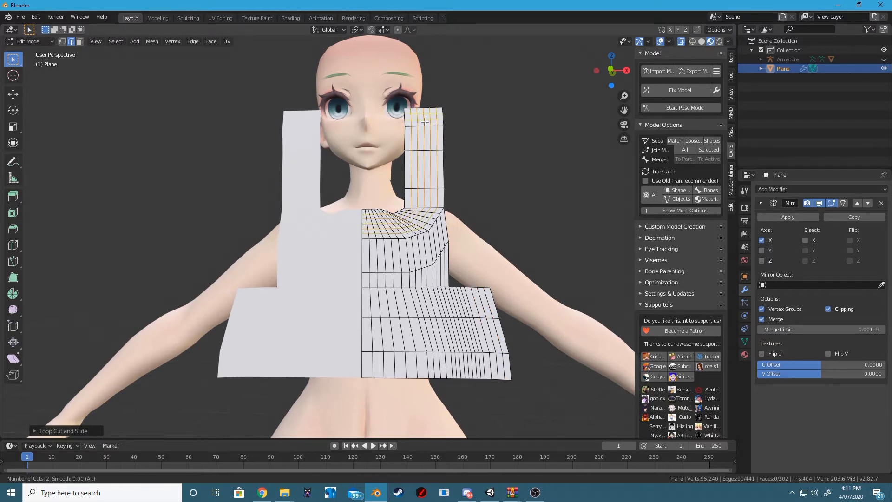
click(425, 122)
right_click(425, 122)
key(ctrl+r)
scroll(426, 171, up, 3)
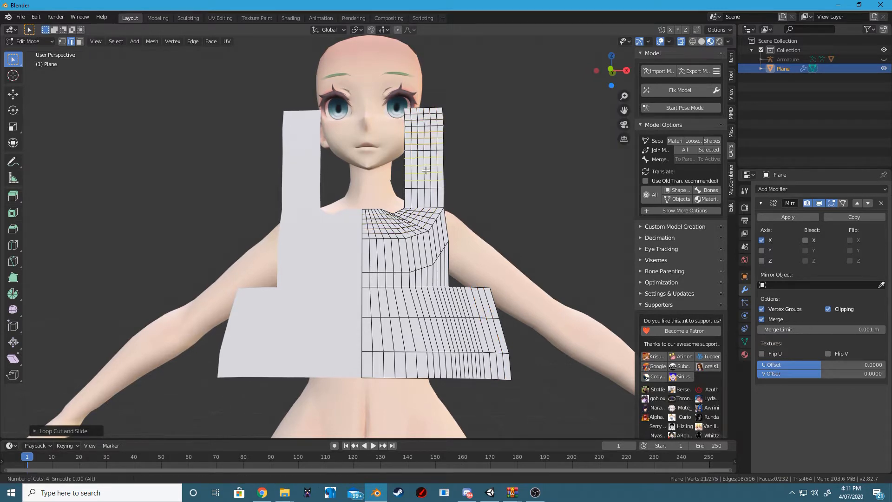
click(426, 170)
right_click(426, 172)
key(ctrl+r)
scroll(423, 206, up, 2)
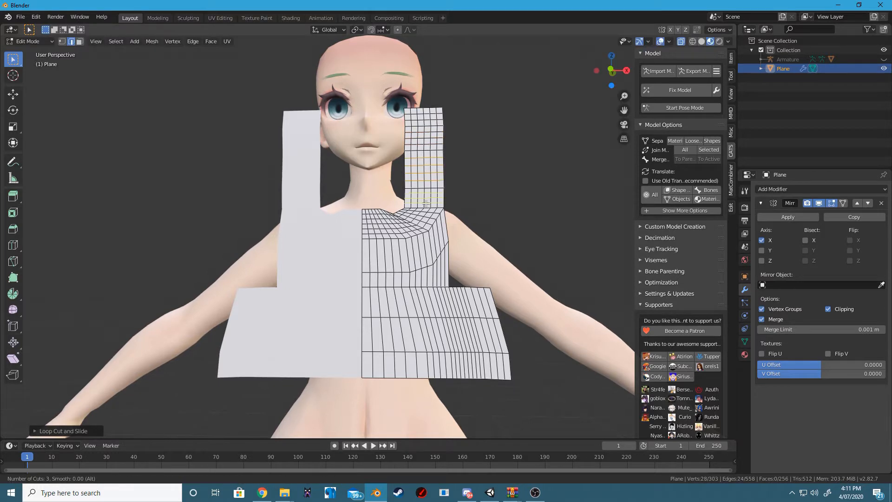
click(422, 208)
right_click(423, 209)
Add four horizontal loop cuts to the chest row below the neckline and three to the narrow row beneath it
key(ctrl+r)
scroll(419, 213, up, 1)
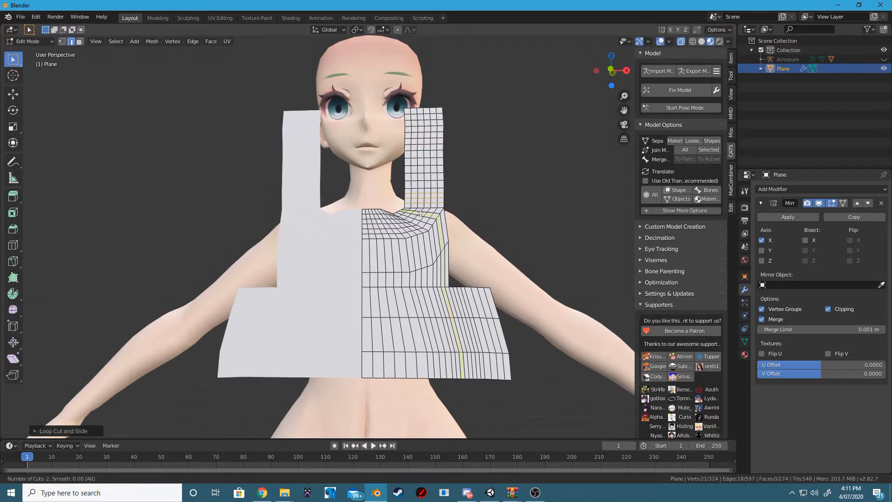
click(403, 261)
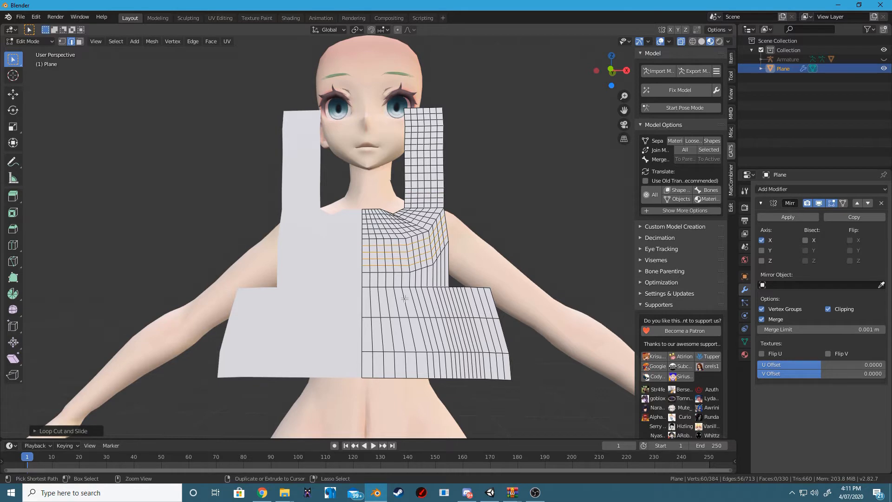
click(403, 280)
right_click(402, 280)
Add centred horizontal loop cuts to the three lower rows spanning the side flap: 3, 6 and 5 from top to bottom
key(ctrl+r)
scroll(413, 300, up, 2)
click(412, 300)
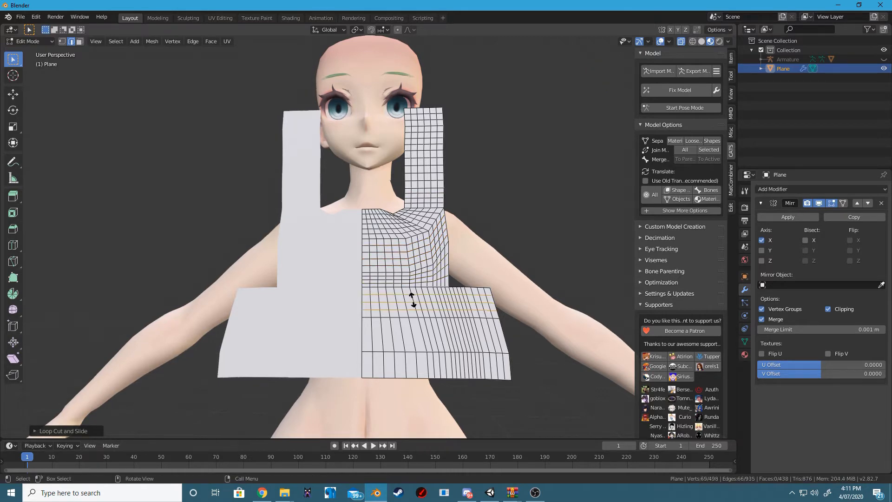
right_click(412, 301)
key(ctrl+r)
scroll(414, 331, up, 5)
click(413, 331)
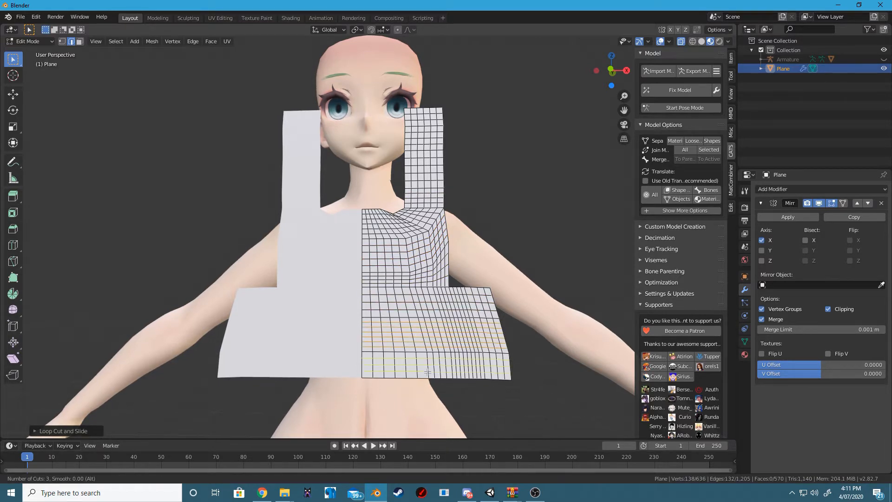
right_click(413, 330)
Duplicate the entire half-top mesh and move the copy along Y to sit behind the character's back
middle_drag(413, 331, 486, 296)
scroll(486, 297, down, 3)
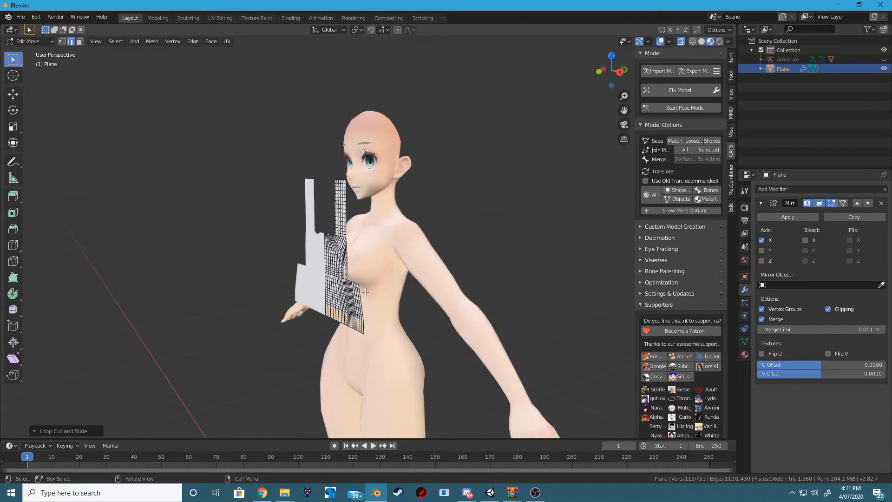
scroll(486, 296, up, 2)
key(a)
middle_drag(350, 252, 396, 287)
key(shift+d)
right_click(397, 288)
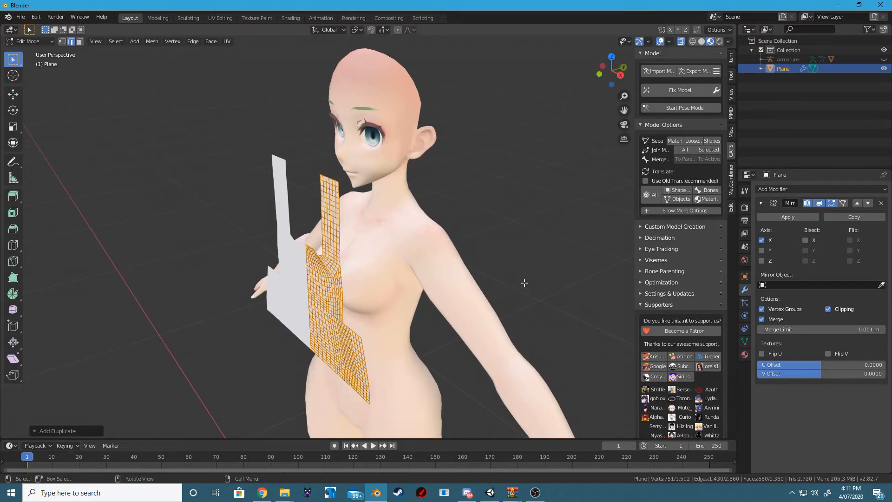
middle_drag(524, 282, 331, 273)
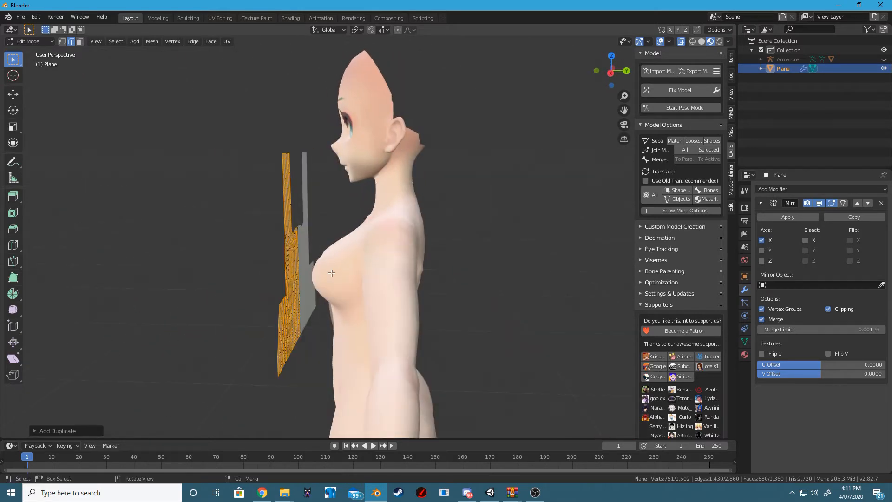
key(g)
key(y)
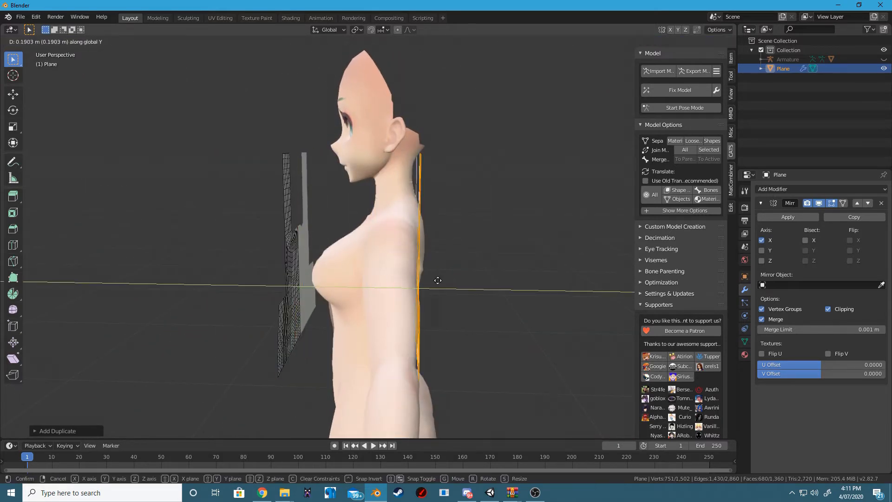
click(458, 277)
middle_drag(454, 277, 424, 254)
middle_drag(235, 275, 307, 267)
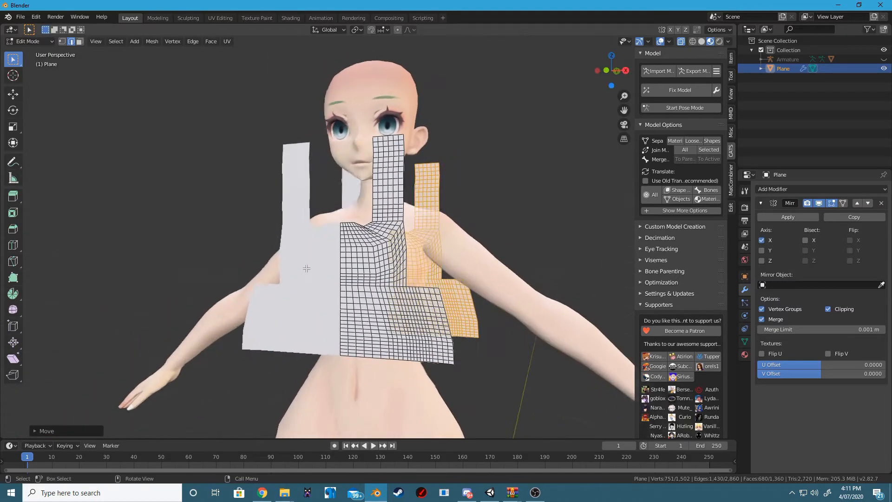
Deselect everything and select the top edge loops of both the front and back shoulder straps
key(a)
key(a)
shift+middle_drag(392, 161, 381, 264)
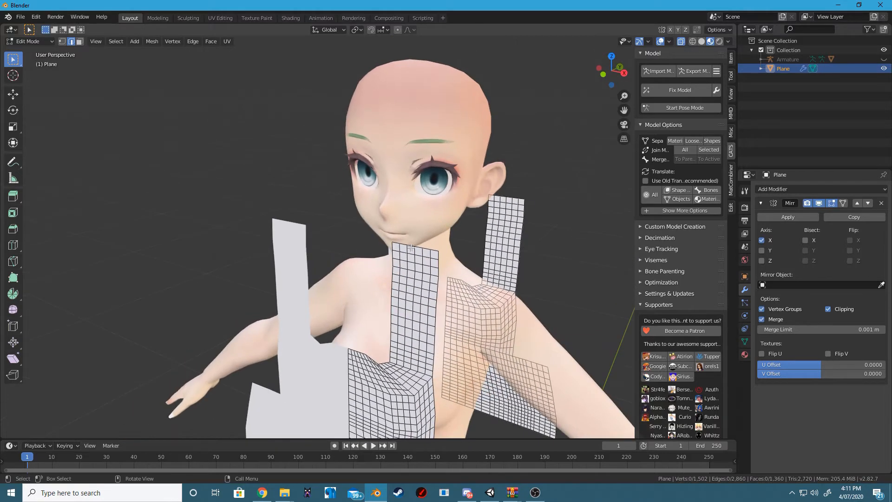
scroll(421, 246, up, 2)
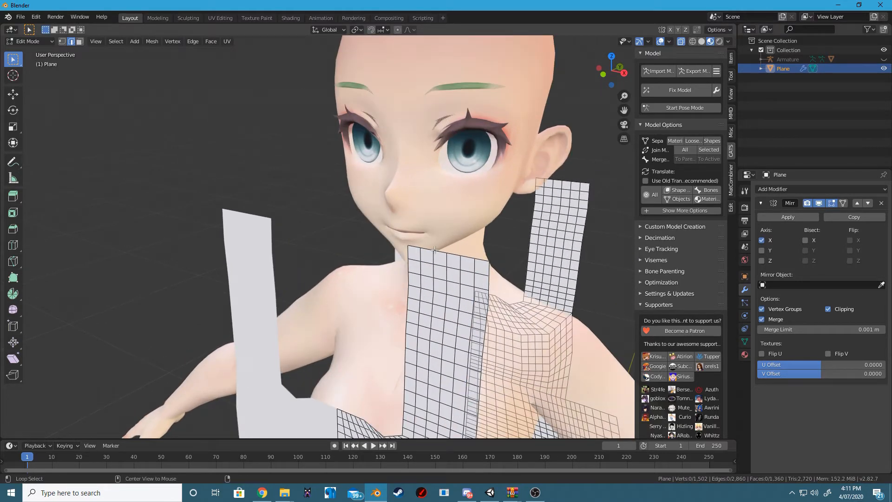
alt+click(433, 249)
alt+shift+click(574, 185)
middle_drag(574, 185, 286, 211)
middle_drag(462, 214, 241, 352)
middle_drag(436, 240, 608, 238)
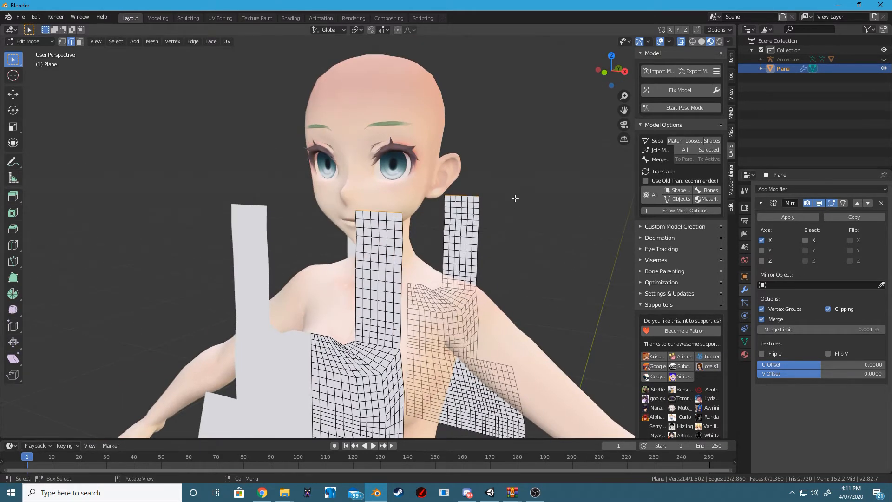
Bridge the selected front and back shoulder strap edges and delete only the bridge faces, keeping the connecting edges for sewing
right_click(515, 198)
right_click(562, 197)
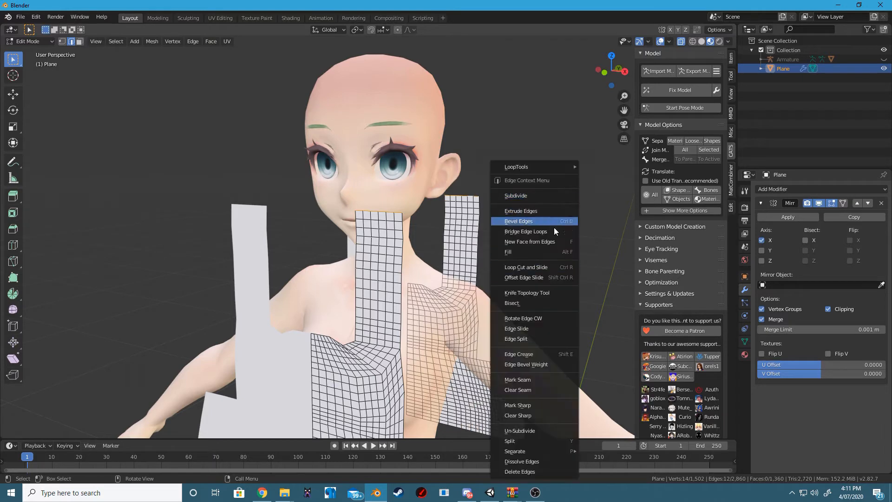
right_click(542, 225)
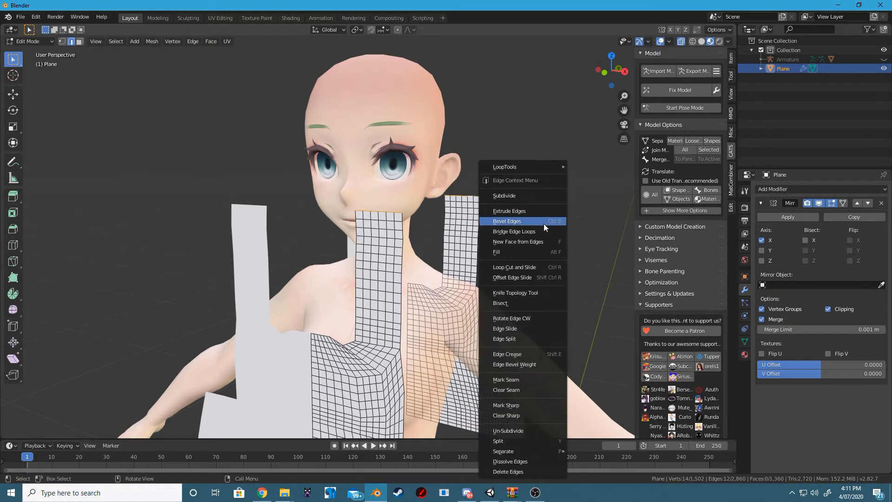
click(503, 234)
middle_drag(504, 233, 495, 238)
key(x)
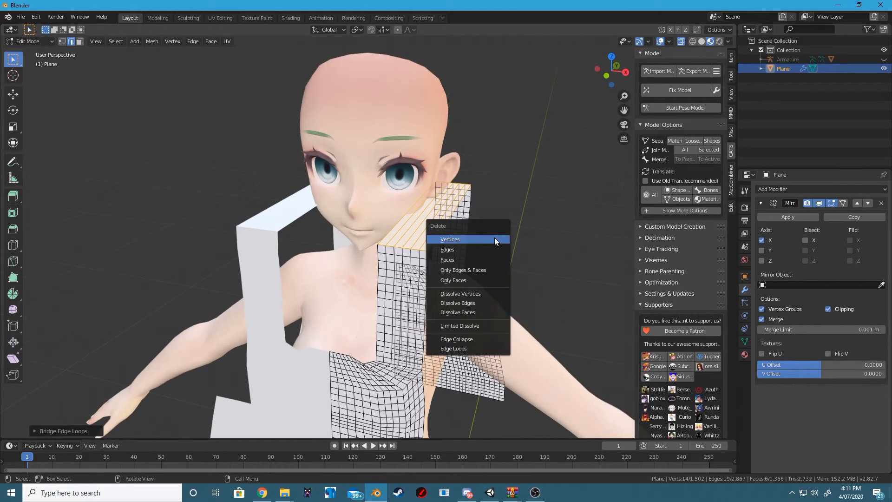
click(450, 280)
middle_drag(450, 280, 402, 262)
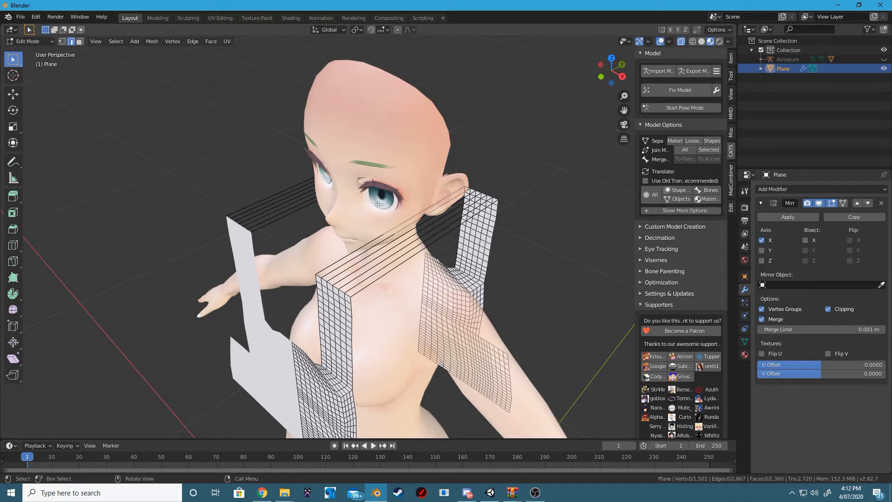
Bridge the outer side edges of the front and back flaps, delete only the faces between them, and return to Object Mode
middle_drag(472, 390, 488, 185)
scroll(488, 185, up, 2)
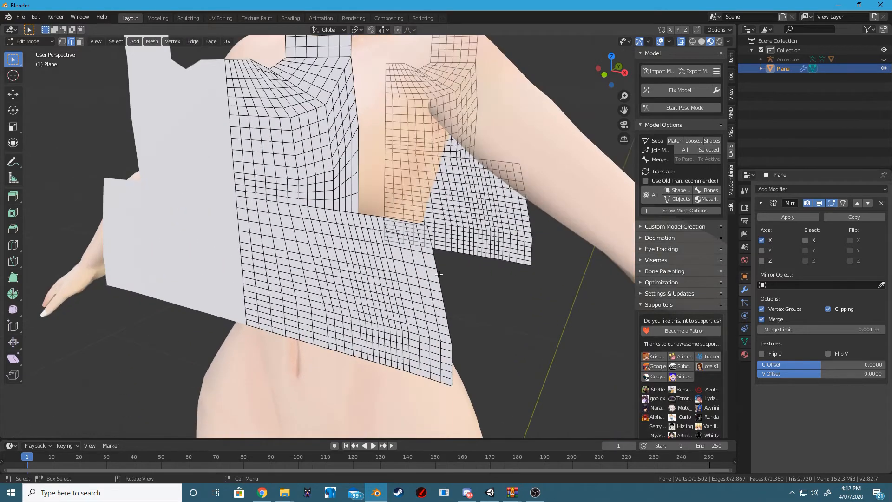
middle_drag(437, 283, 504, 309)
key(a)
key(alt+a)
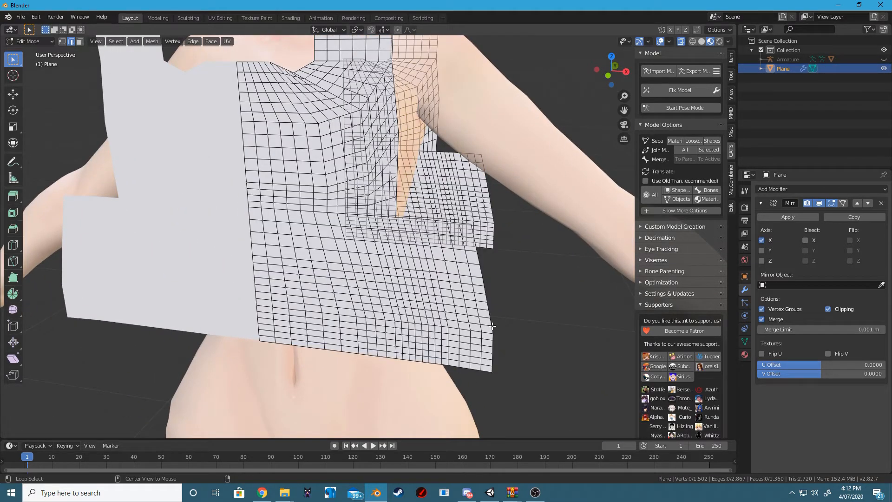
alt+click(493, 326)
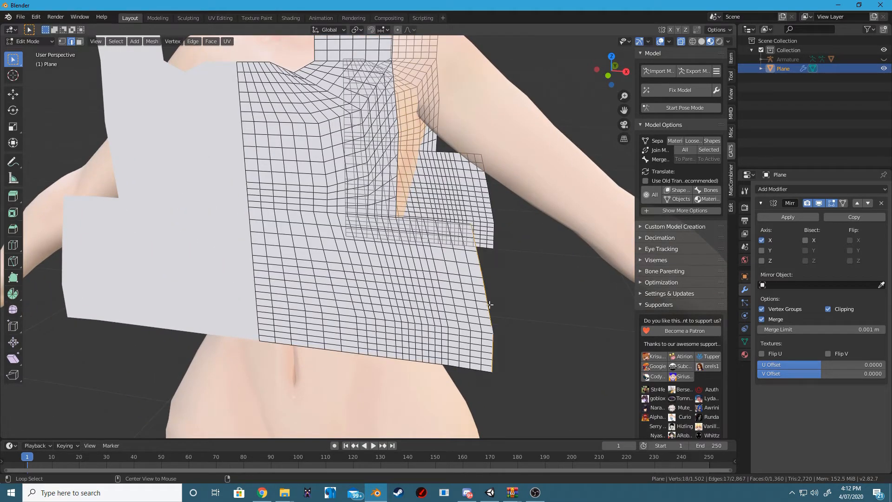
alt+shift+click(493, 211)
right_click(525, 266)
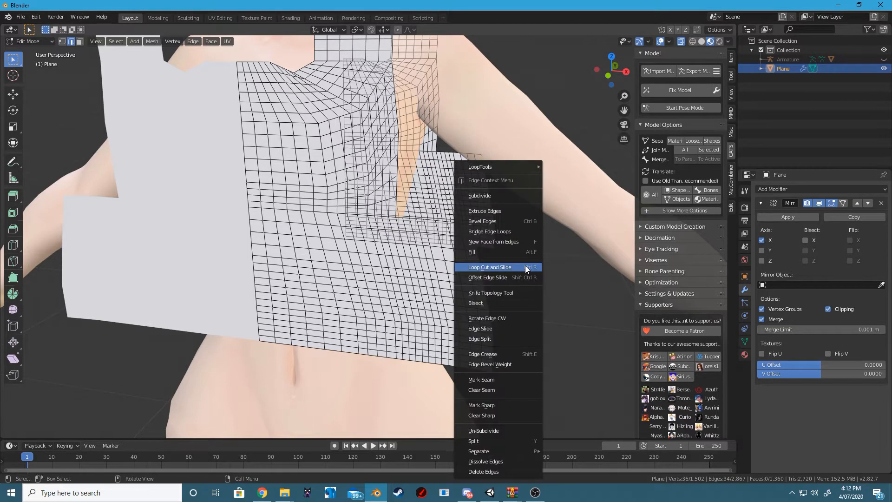
click(507, 232)
key(x)
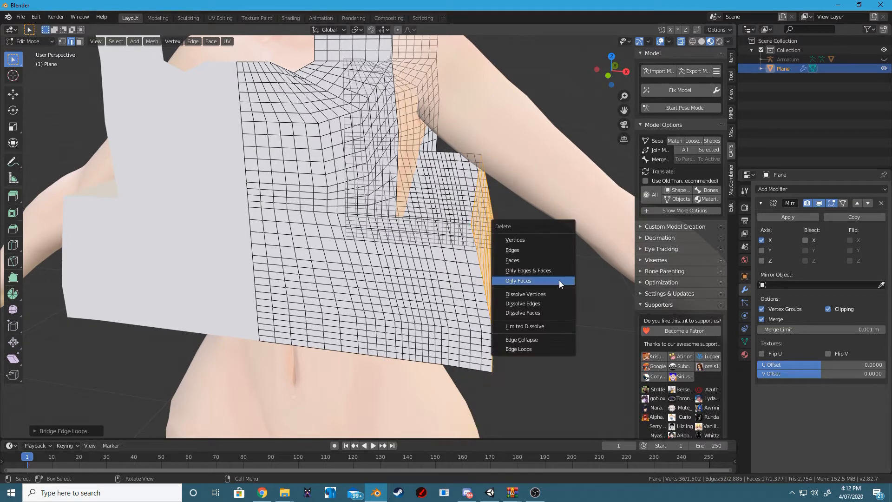
click(531, 283)
middle_drag(534, 285, 367, 195)
key(Tab)
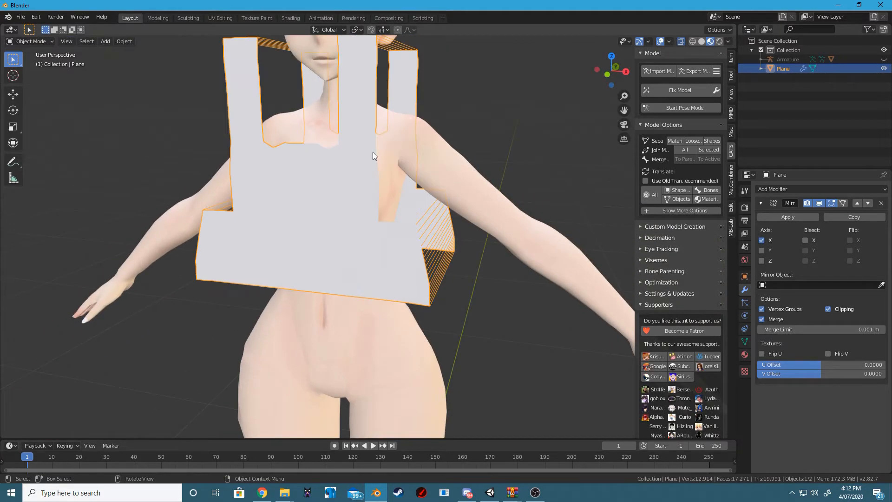
Add Cloth physics to the top and apply the Rubber preset
middle_drag(408, 234, 467, 316)
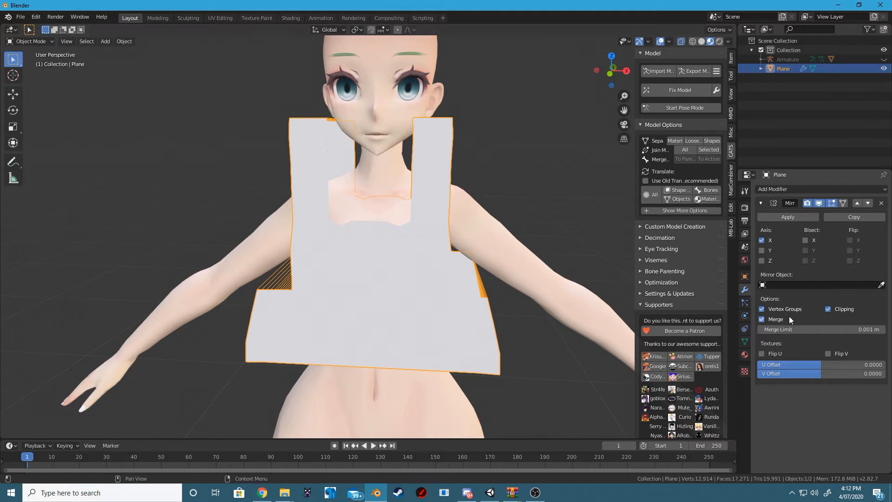
click(743, 315)
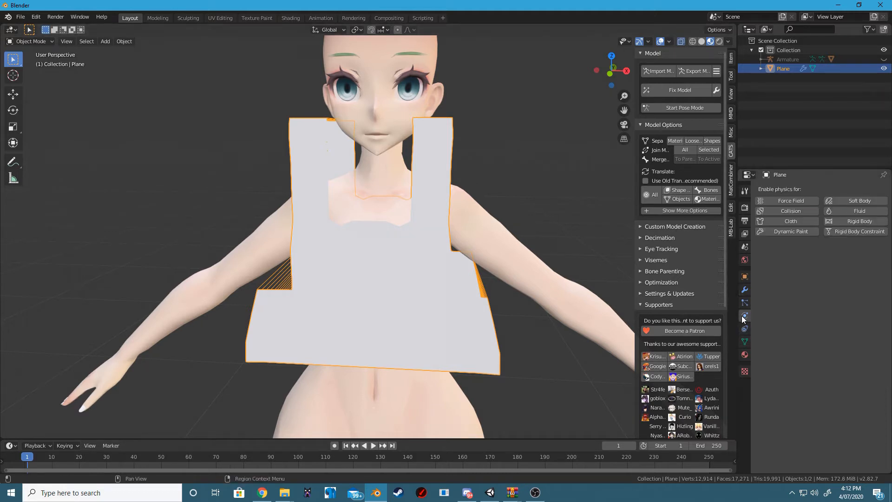
click(798, 221)
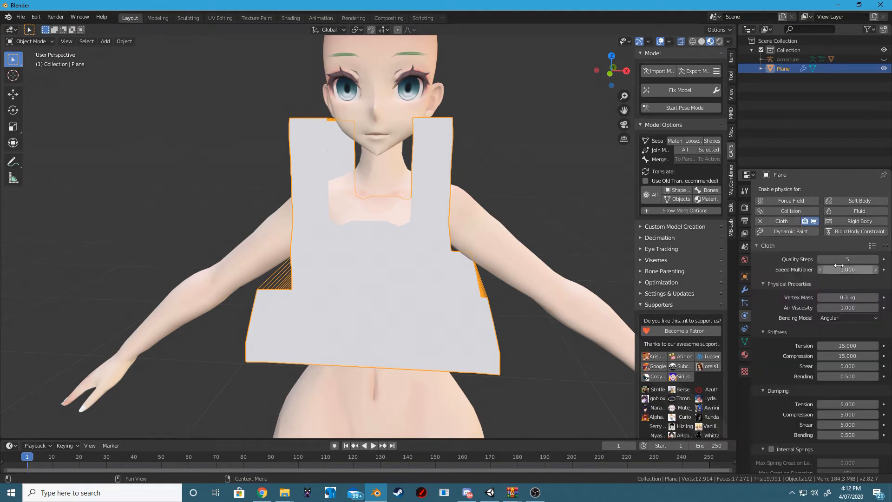
scroll(854, 270, down, 1)
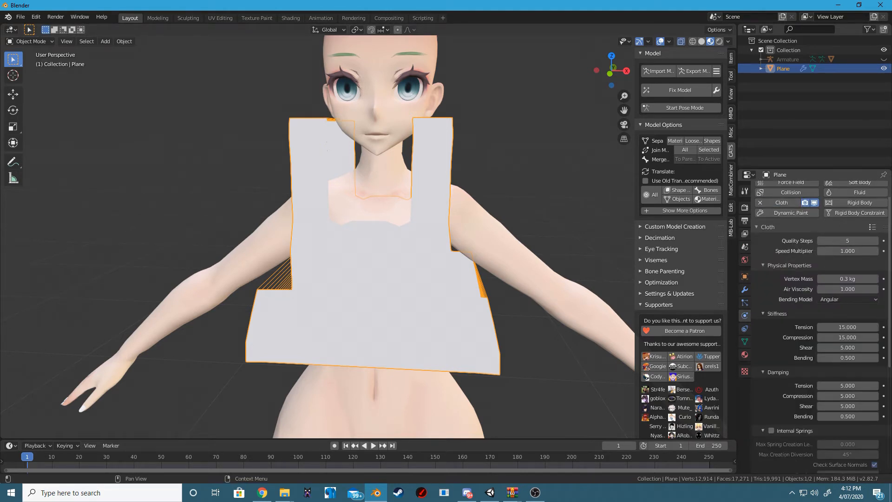
click(871, 227)
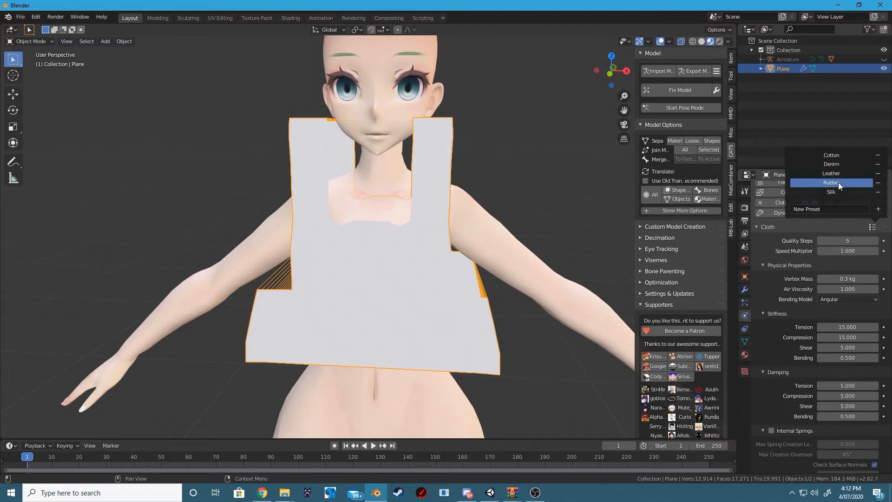
click(838, 182)
scroll(836, 246, down, 7)
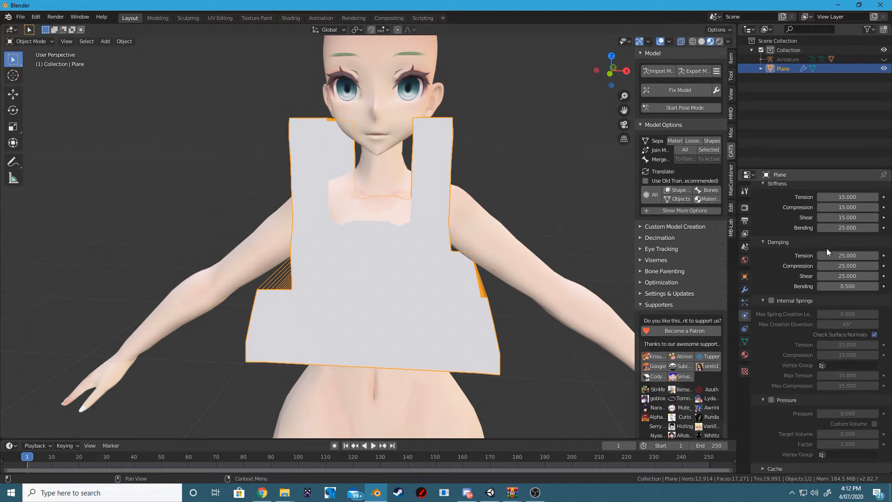
Enable sewing with a maximum sewing force of 90 and turn on Dynamic Mesh in the cloth's shape settings
scroll(820, 251, down, 3)
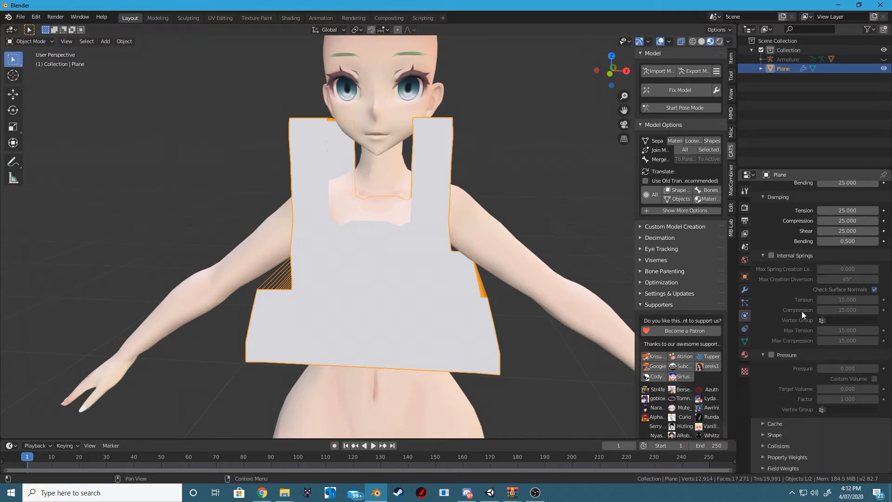
click(763, 435)
scroll(809, 407, down, 5)
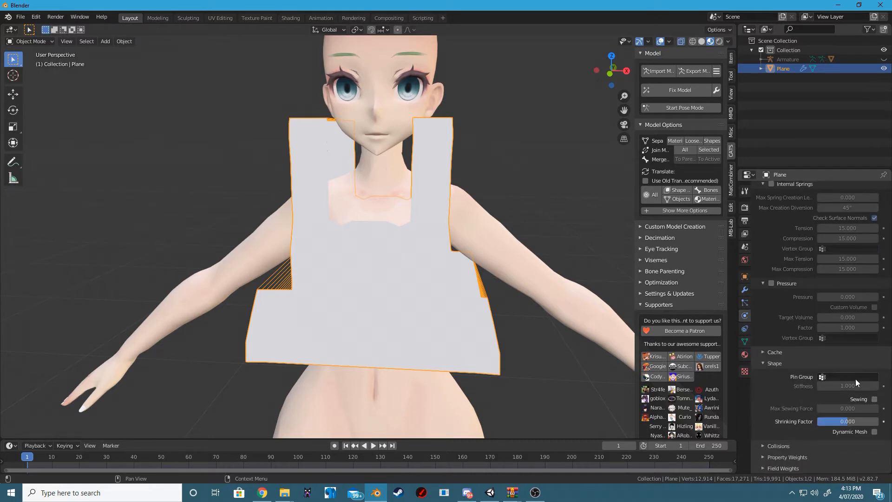
click(874, 400)
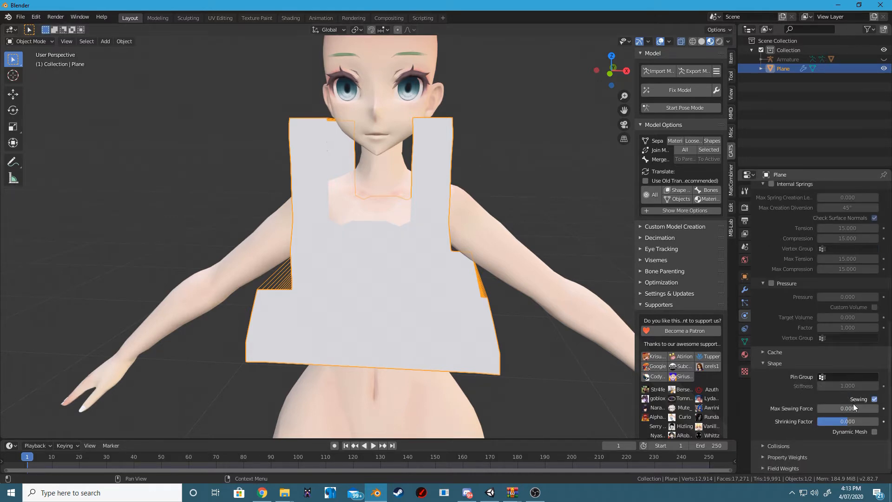
click(854, 408)
key(Return)
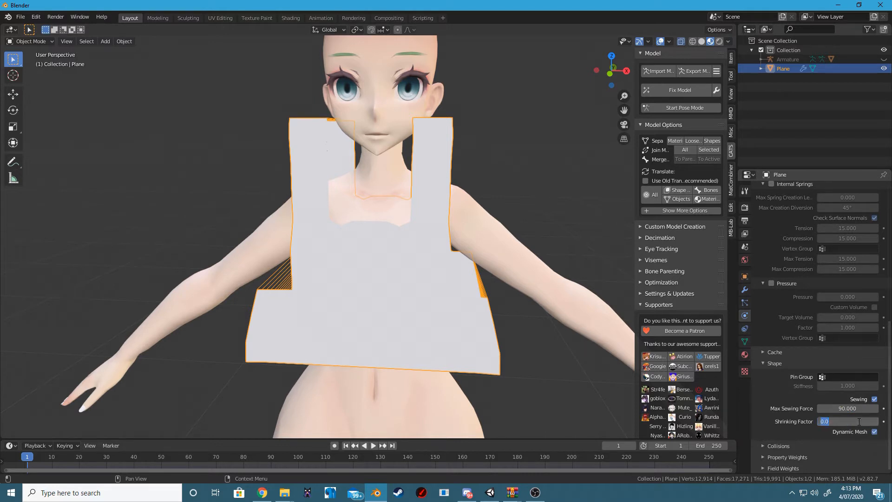
key(Return)
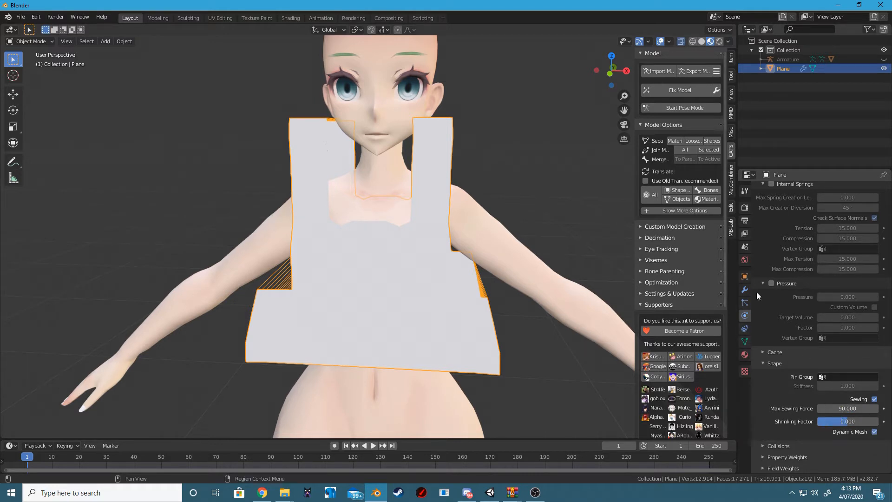
Expand the cloth's collision settings and run the simulation to about frame 11
click(765, 445)
scroll(809, 400, down, 6)
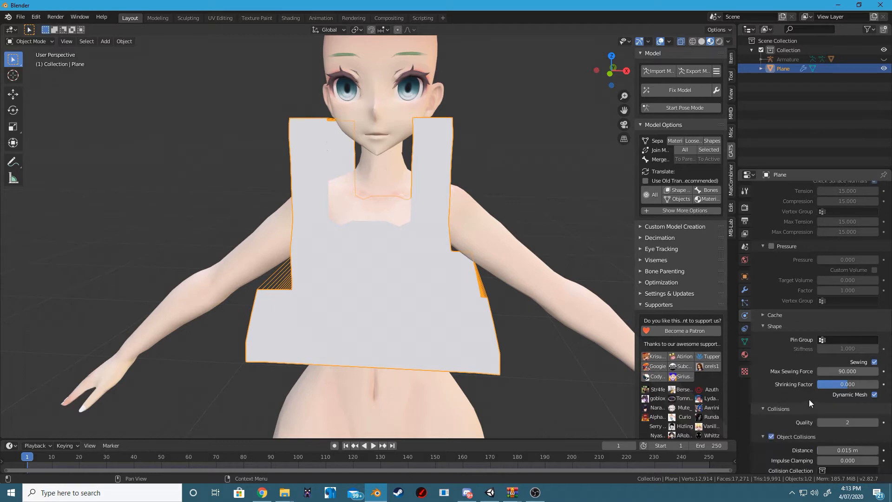
scroll(810, 340, down, 2)
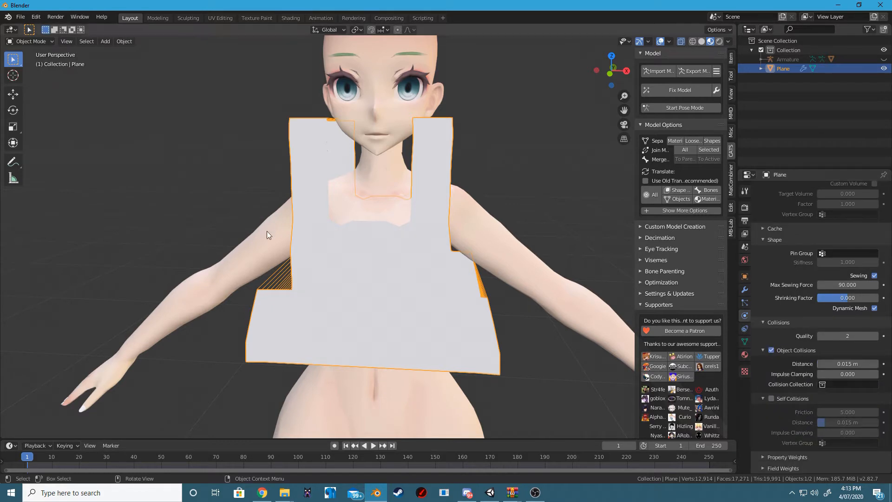
middle_drag(233, 235, 413, 399)
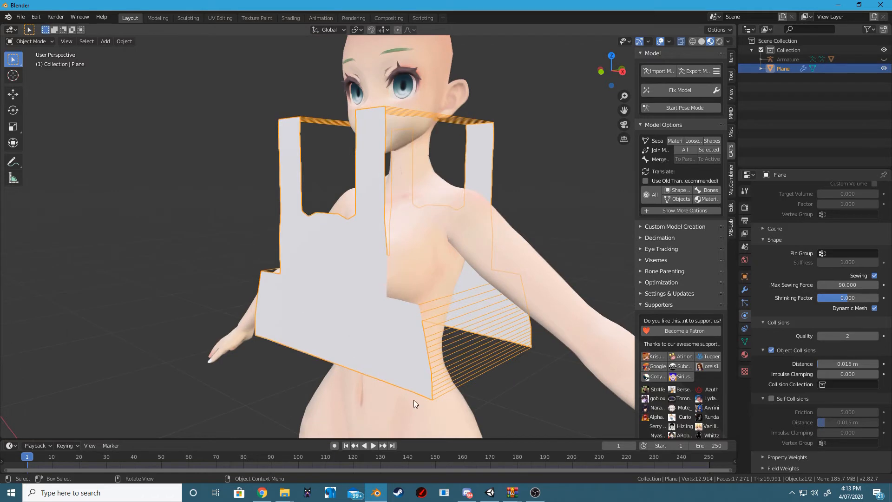
click(373, 446)
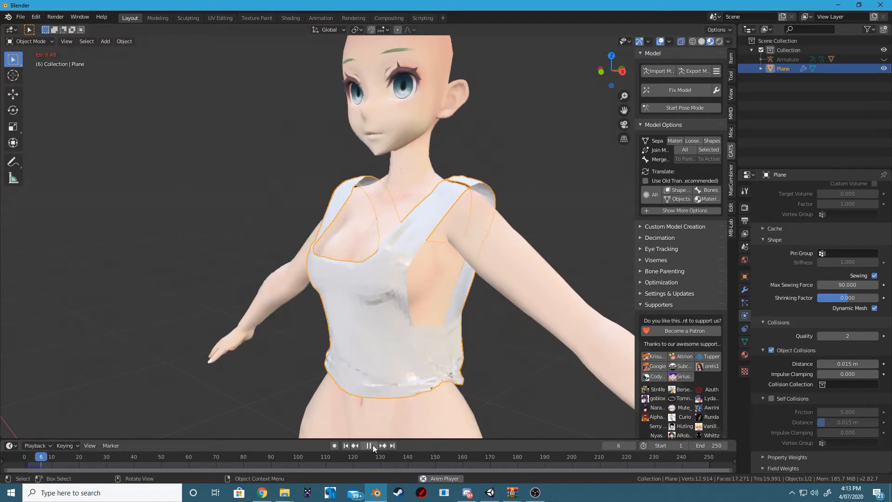
click(373, 446)
Examine the draped top's fit from several angles and at an earlier frame, and rewind to frame 1
scroll(412, 312, down, 3)
middle_drag(381, 319, 459, 347)
middle_drag(336, 300, 490, 302)
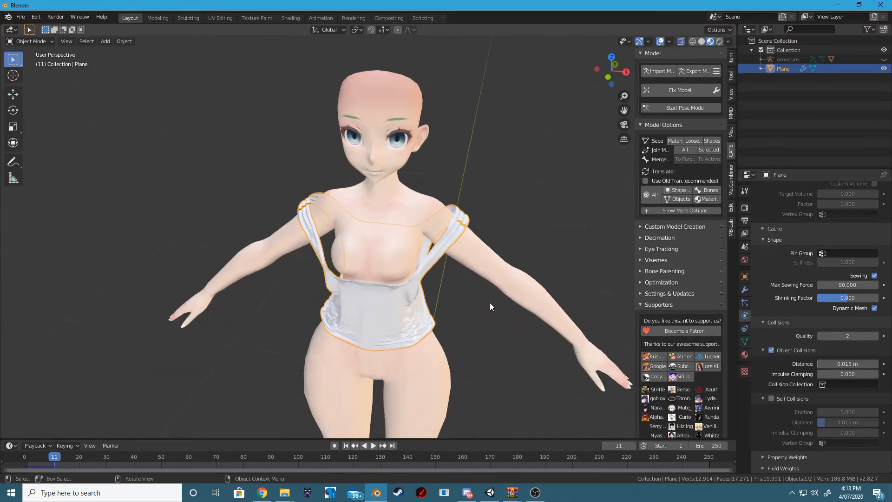
scroll(489, 302, up, 5)
middle_drag(397, 307, 439, 282)
scroll(105, 464, down, 1)
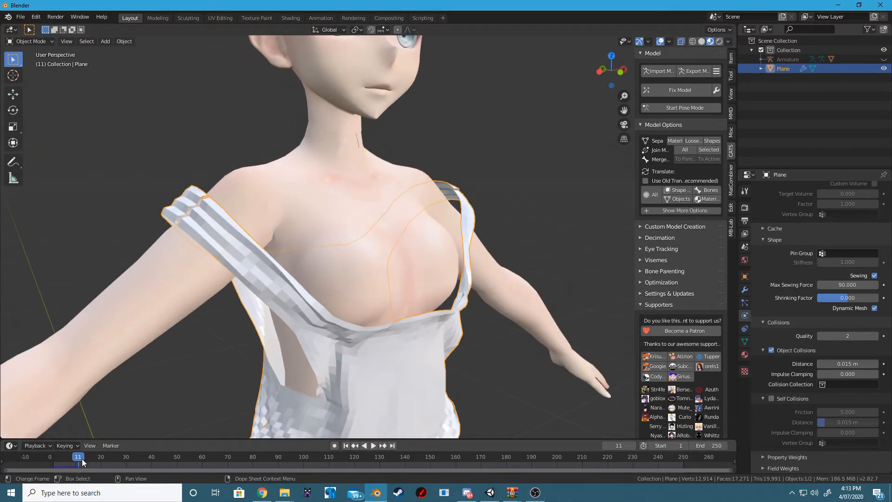
drag(79, 457, 63, 459)
scroll(170, 344, down, 2)
middle_drag(170, 344, 484, 138)
middle_drag(519, 202, 334, 297)
click(346, 445)
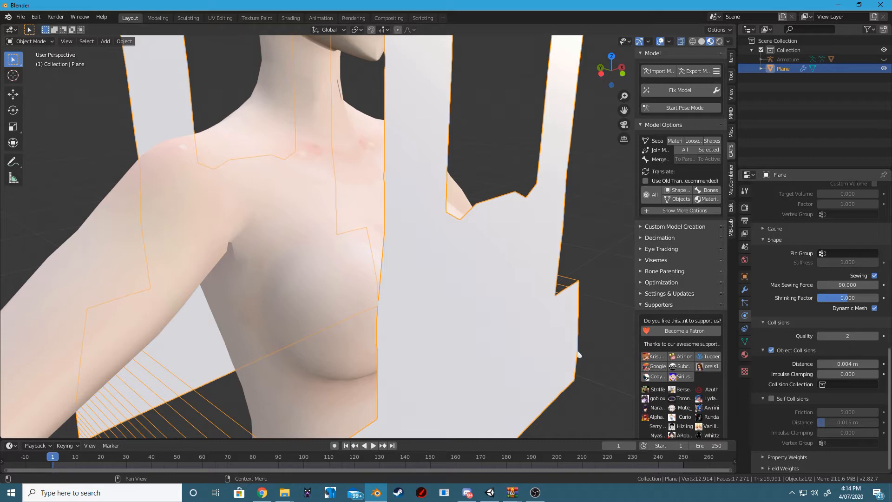
Rerun the simulation with the 0.004 m collision distance to about frame 12 and examine how the straps and chest drape
scroll(442, 221, down, 2)
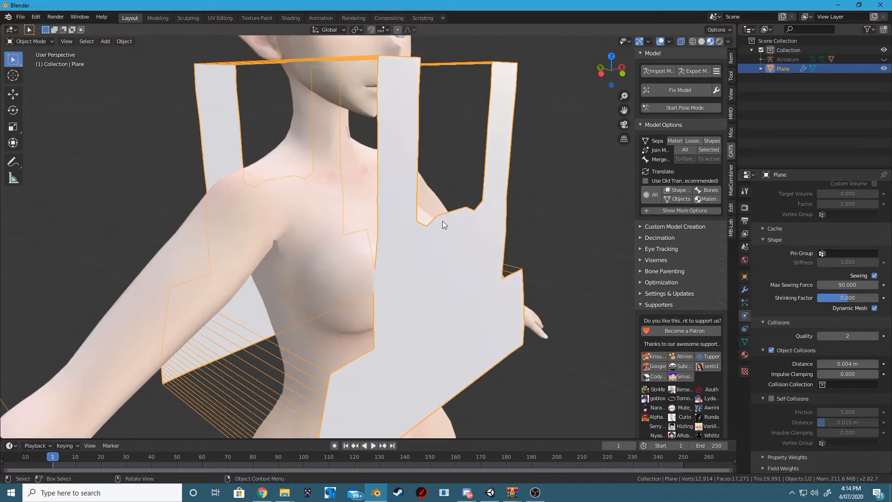
mouse_move(297, 235)
middle_down()
mouse_move(311, 235)
mouse_move(310, 227)
mouse_move(295, 232)
middle_up()
middle_drag(519, 259, 466, 235)
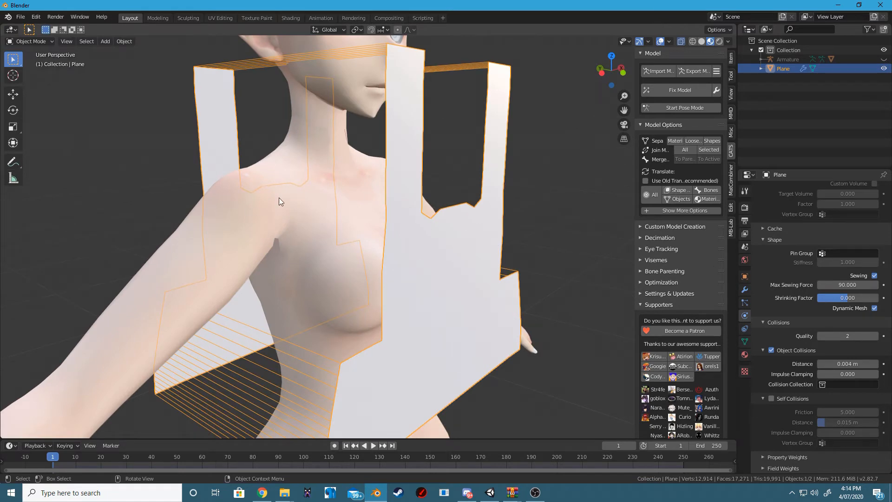
click(373, 446)
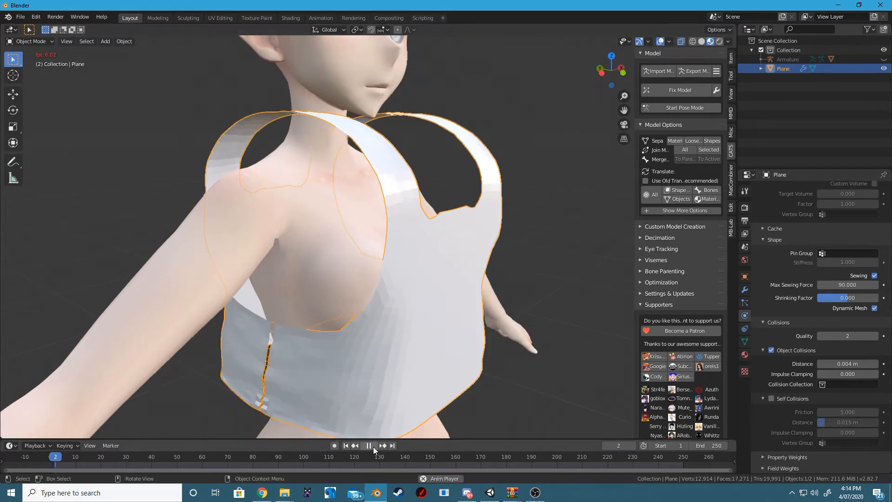
click(372, 447)
scroll(289, 342, down, 3)
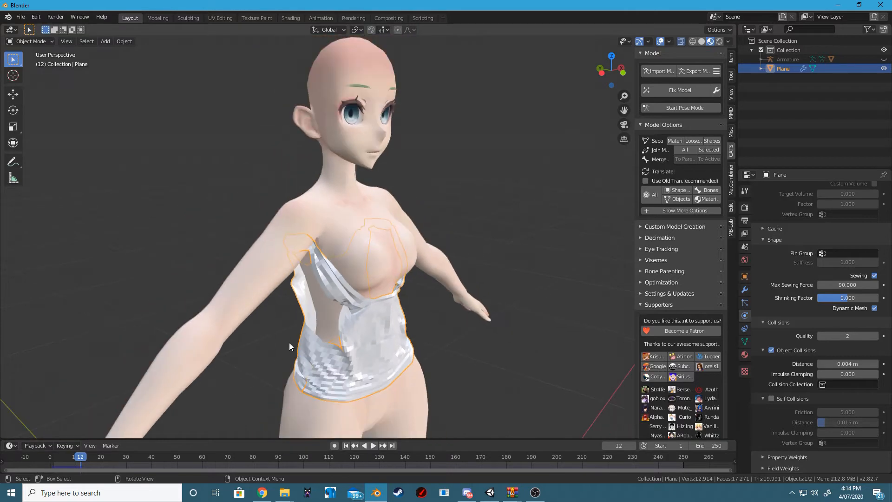
middle_drag(289, 342, 256, 279)
scroll(469, 291, up, 3)
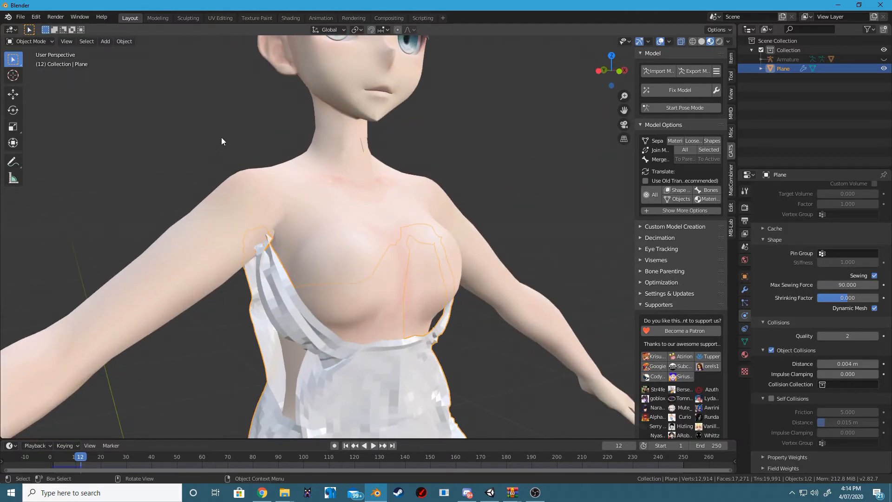
Continue the simulation past frame 16 and rewind to frame 1
click(373, 445)
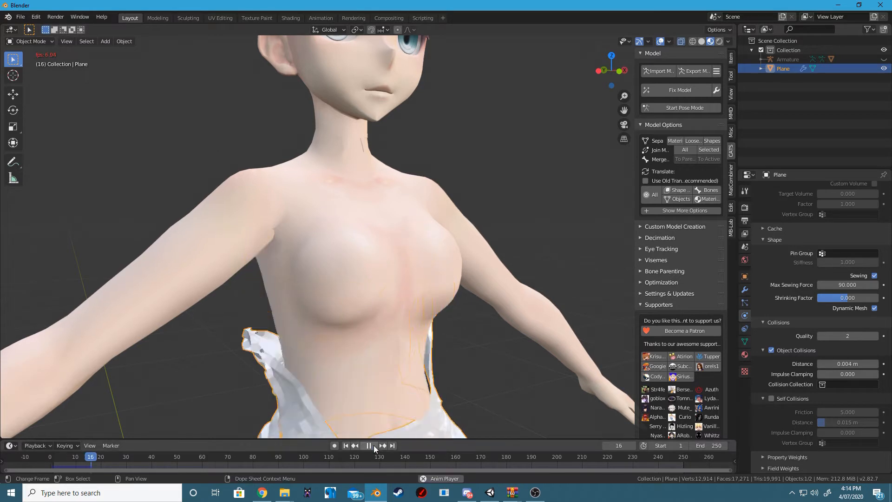
click(374, 445)
click(346, 445)
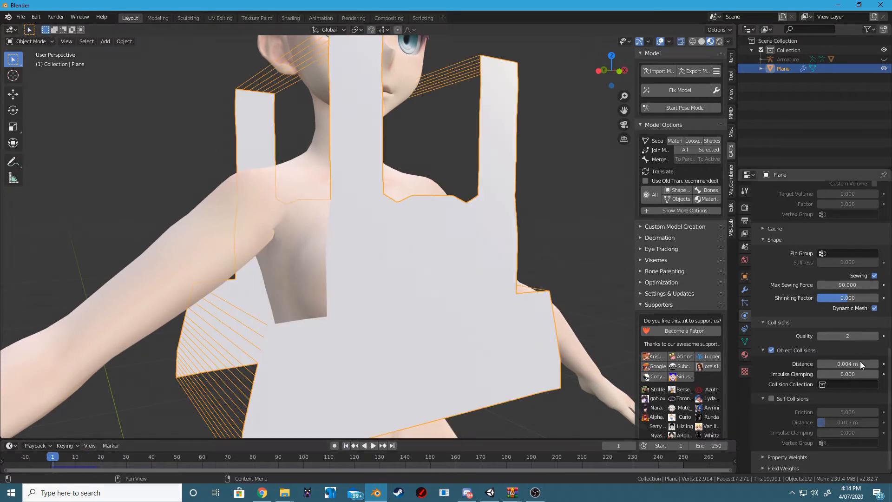
Set the cloth's collision quality to 10
click(874, 339)
click(874, 339)
click(873, 339)
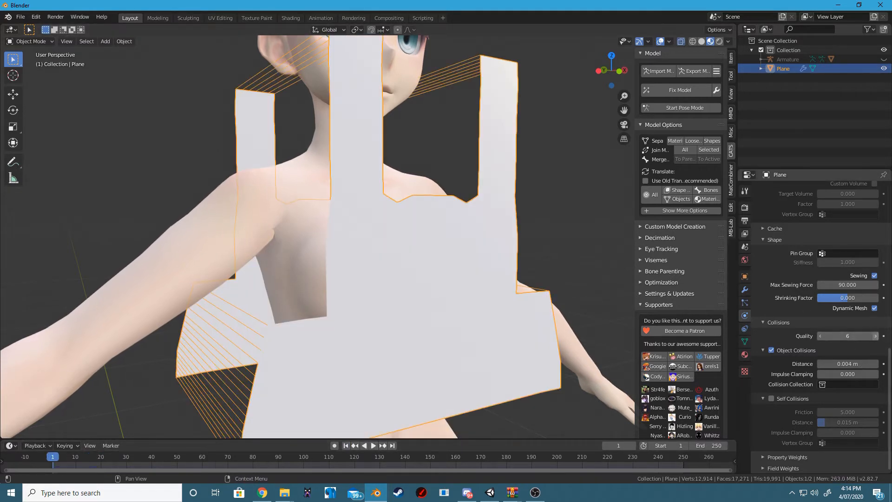
click(874, 339)
click(874, 339)
click(874, 338)
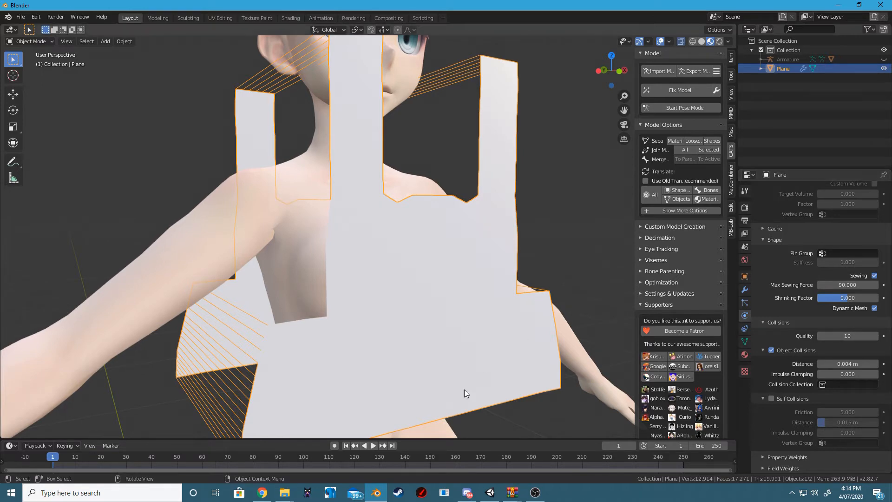
Run the simulation with the higher collision quality to about frame 14 and pause it
scroll(435, 292, down, 3)
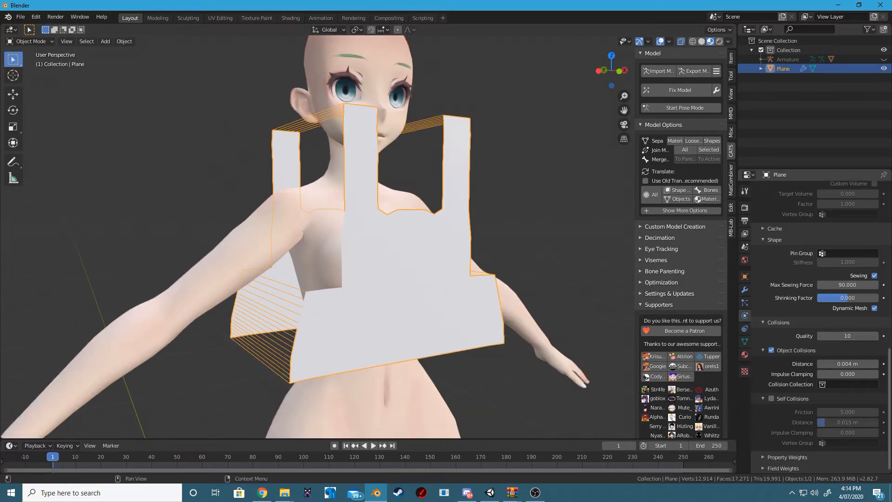
scroll(428, 245, up, 2)
middle_drag(353, 207, 327, 228)
click(370, 445)
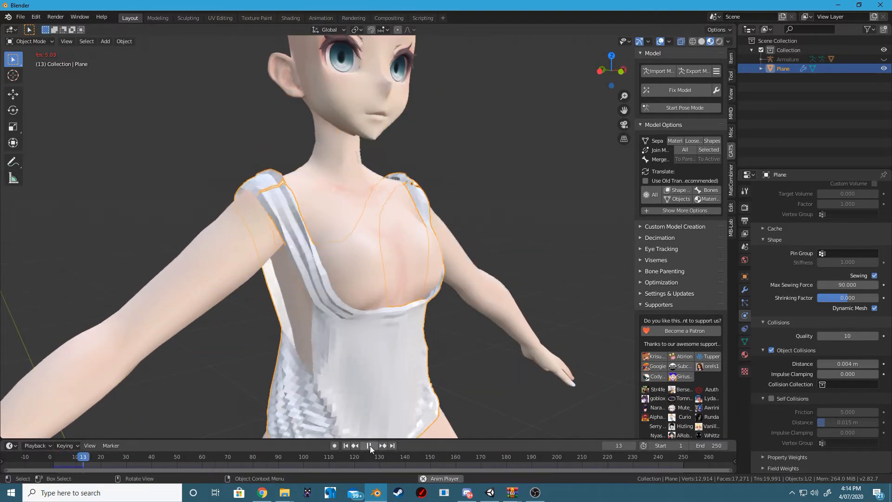
click(370, 445)
Examine the draped straps, sides and chest of the top from several angles, and rewind to frame 1
middle_drag(216, 302, 410, 316)
middle_drag(469, 191, 348, 215)
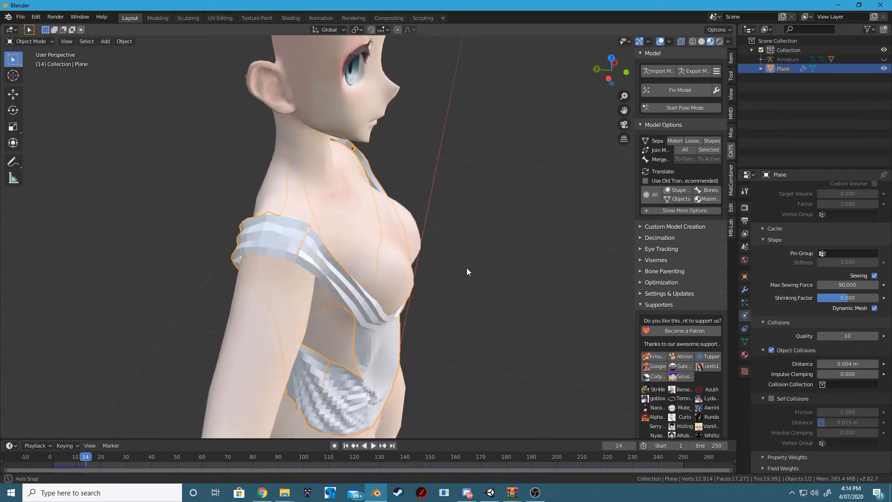
middle_drag(468, 269, 405, 231)
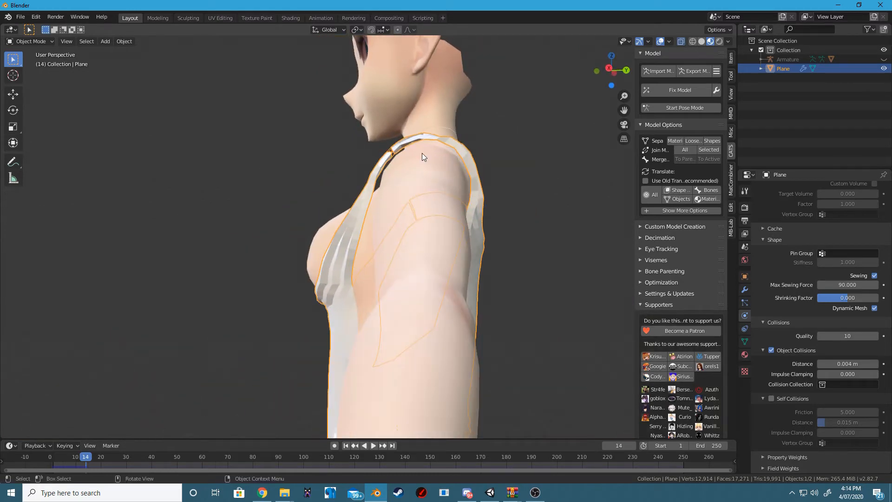
middle_drag(422, 152, 600, 195)
middle_drag(394, 222, 445, 221)
middle_drag(376, 160, 455, 173)
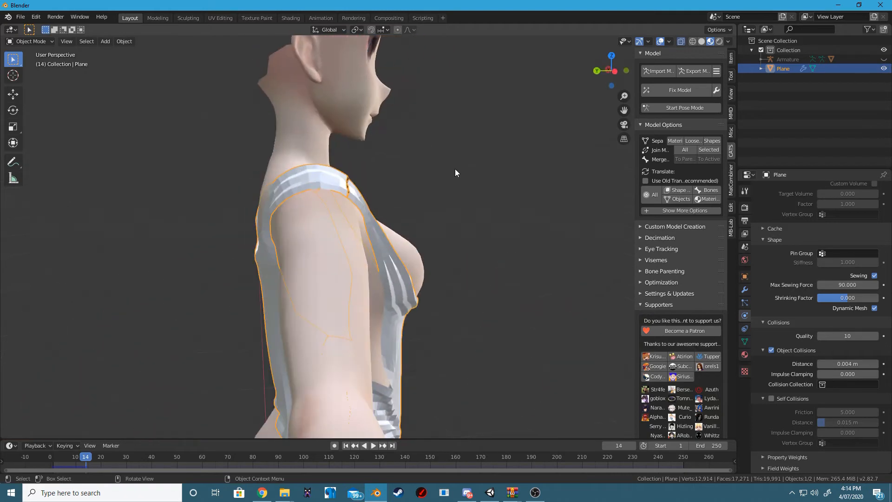
middle_drag(471, 288, 384, 447)
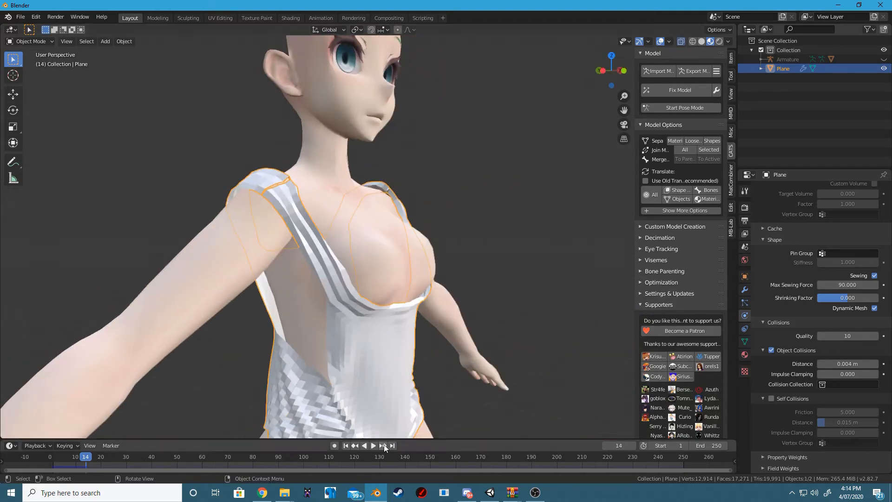
click(350, 446)
Play the simulation past frame 18, replay it to about frame 26 to watch the straps, and rewind to frame 1
middle_drag(502, 282, 578, 274)
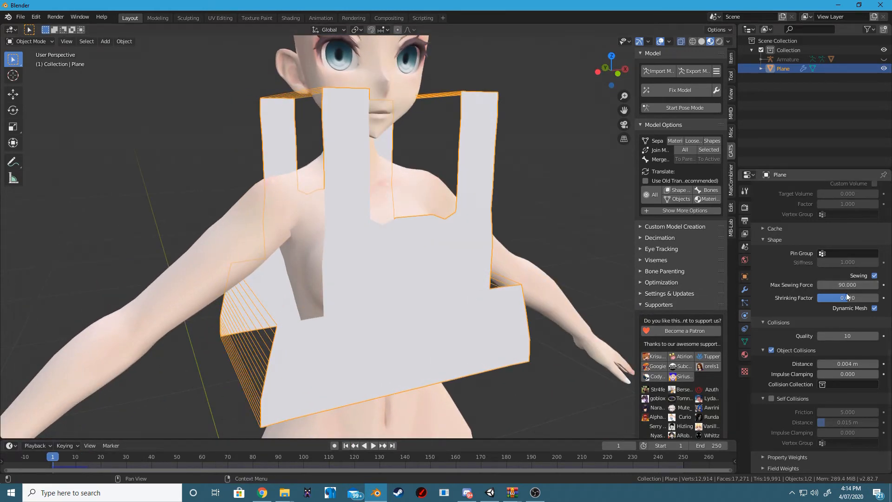
click(373, 445)
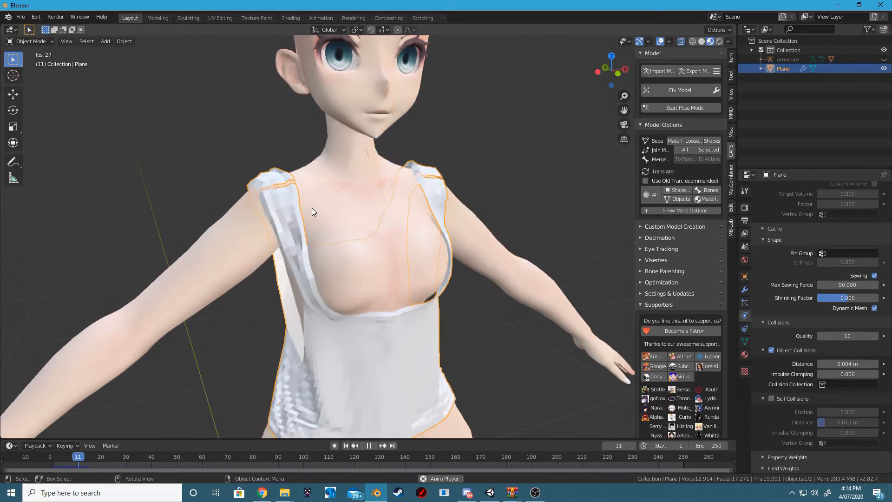
middle_drag(339, 272, 412, 455)
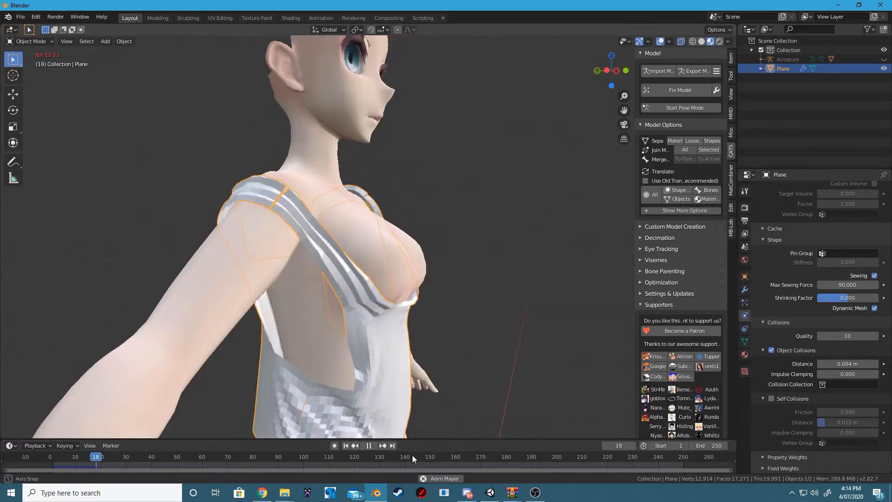
click(346, 446)
click(369, 445)
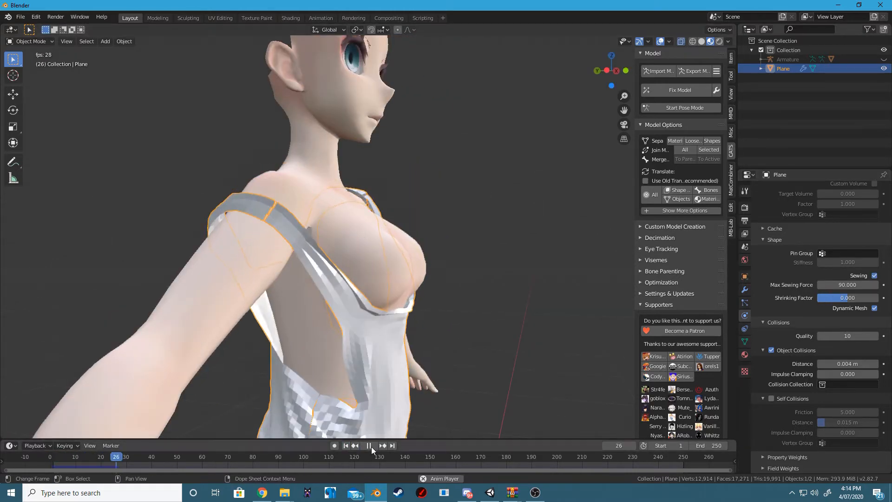
click(346, 446)
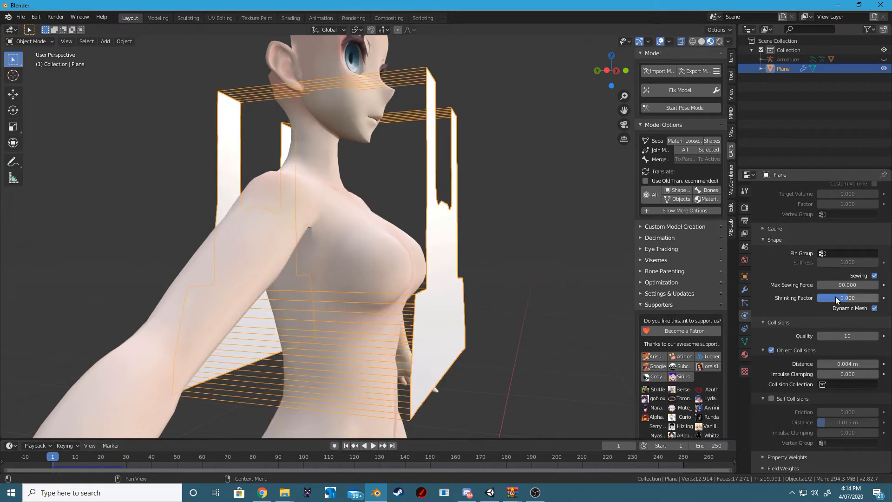
Set the cloth's shrinking factor to 0.149 and run the simulation to about frame 18
drag(842, 299, 850, 299)
click(374, 445)
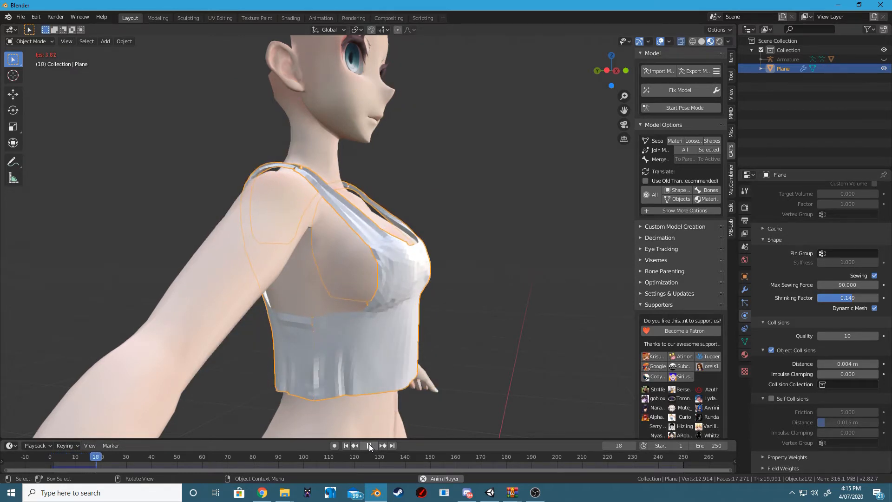
click(368, 445)
Compare the shrunken top's fit between frames 20 and 16 from several angles, and rewind to frame 1
middle_drag(461, 273, 400, 291)
click(100, 458)
key(space)
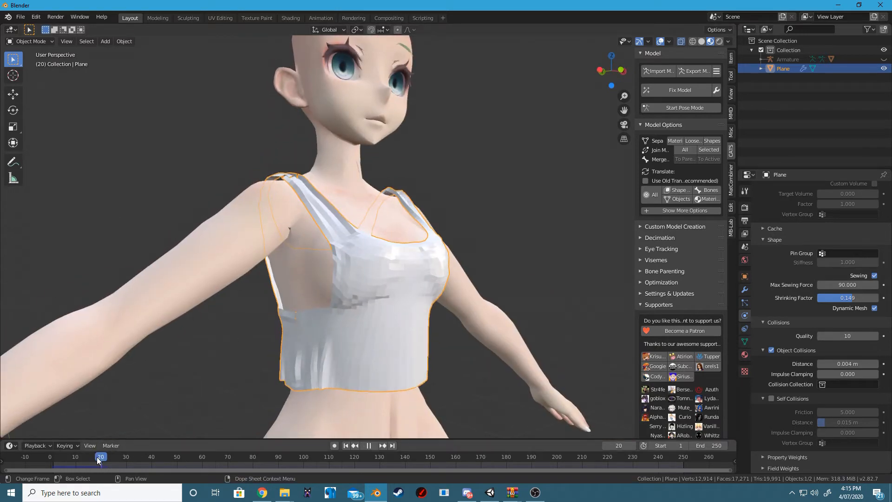
mouse_move(97, 458)
mouse_down()
mouse_move(60, 446)
mouse_move(101, 443)
mouse_move(93, 445)
mouse_up()
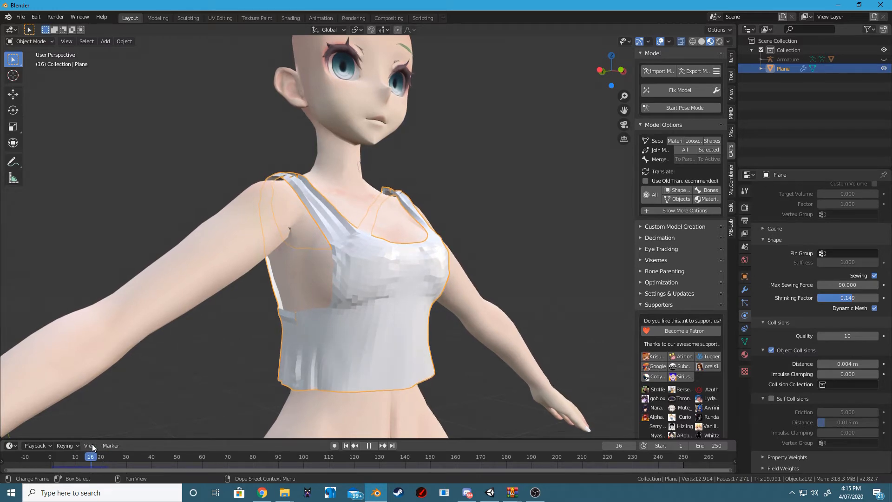
key(space)
middle_drag(121, 380, 119, 318)
middle_drag(203, 274, 347, 294)
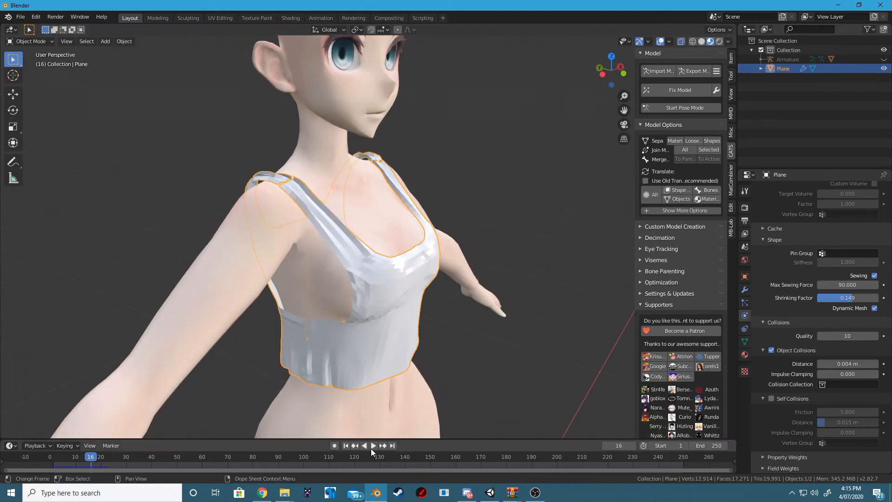
click(346, 445)
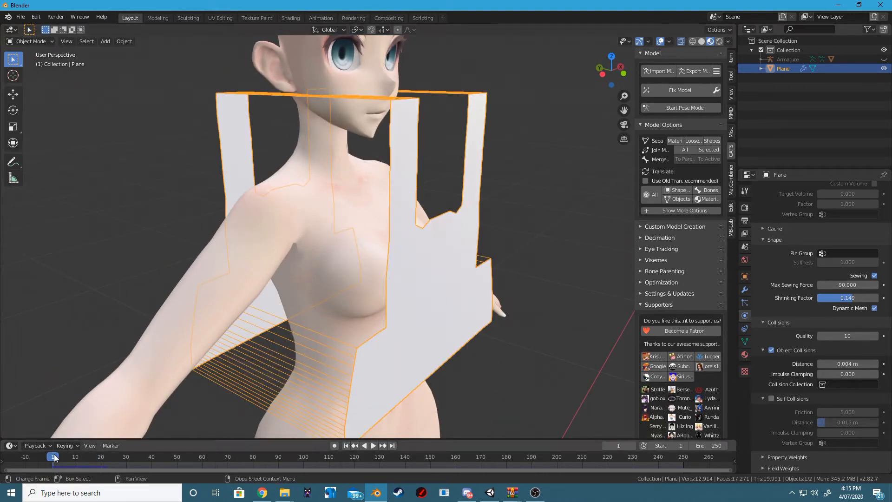
Scrub to frame 19 and examine the shoulder straps, back and neckline up close
drag(54, 455, 99, 456)
scroll(433, 297, up, 3)
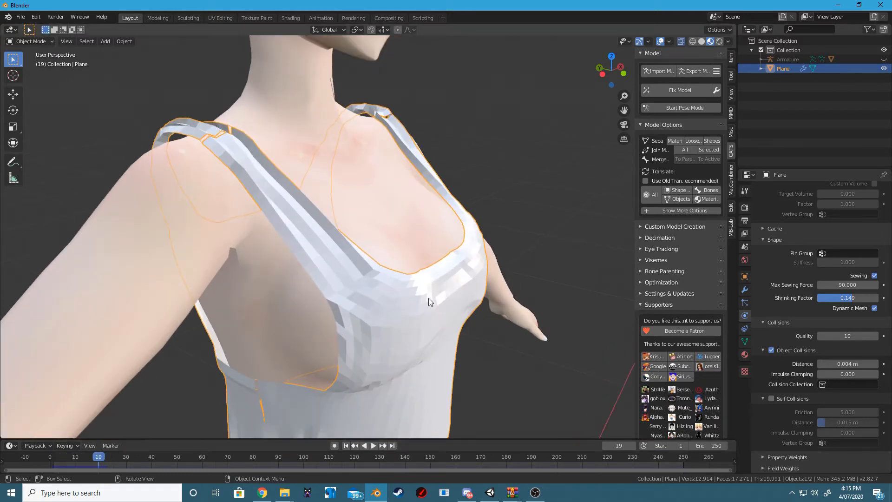
middle_drag(428, 297, 434, 243)
scroll(404, 195, up, 5)
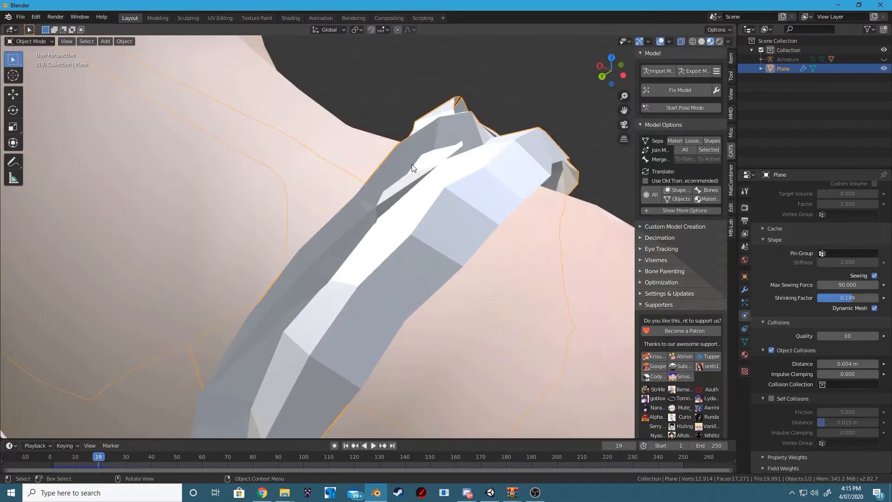
scroll(412, 164, down, 2)
scroll(408, 182, down, 3)
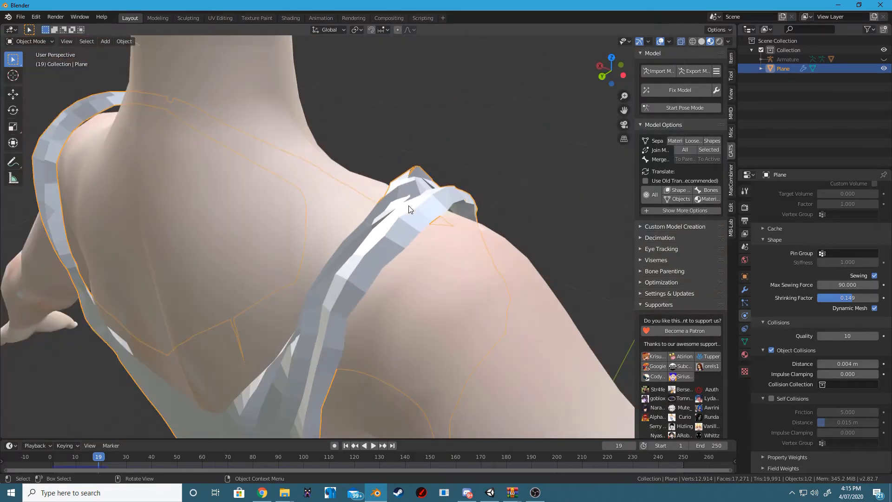
middle_drag(409, 209, 365, 226)
middle_drag(176, 253, 404, 233)
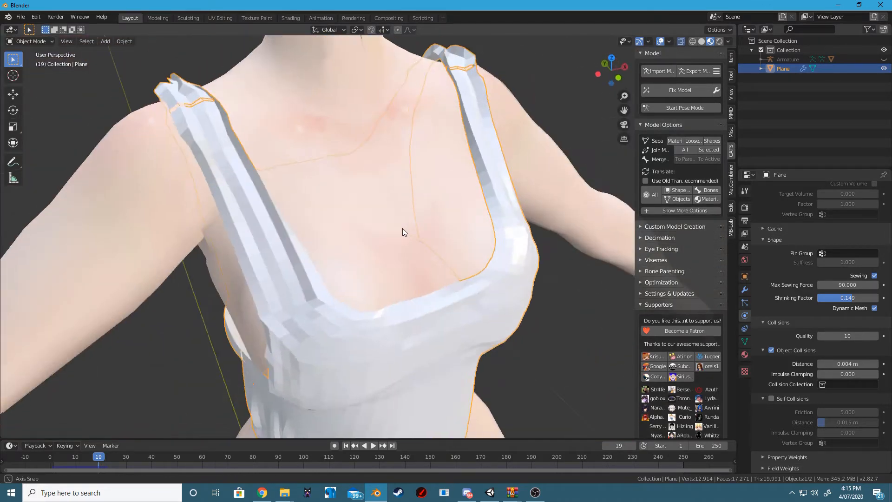
scroll(404, 218, down, 2)
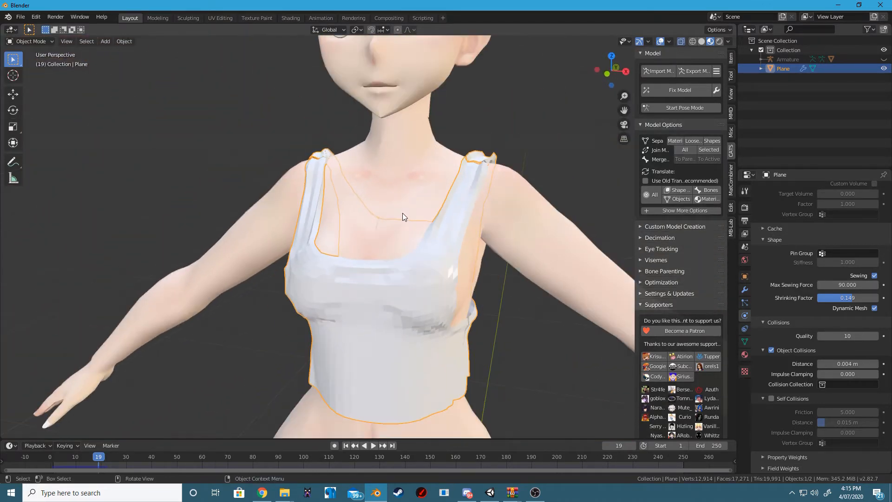
Enable the cloth's self collisions with a distance of 0.001 m, and check the current drape around the straps and chest
click(771, 398)
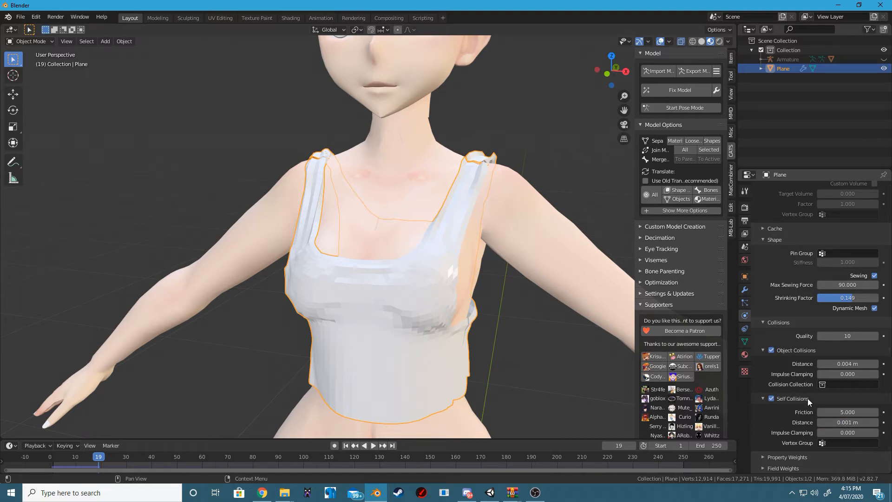
middle_drag(429, 294, 505, 192)
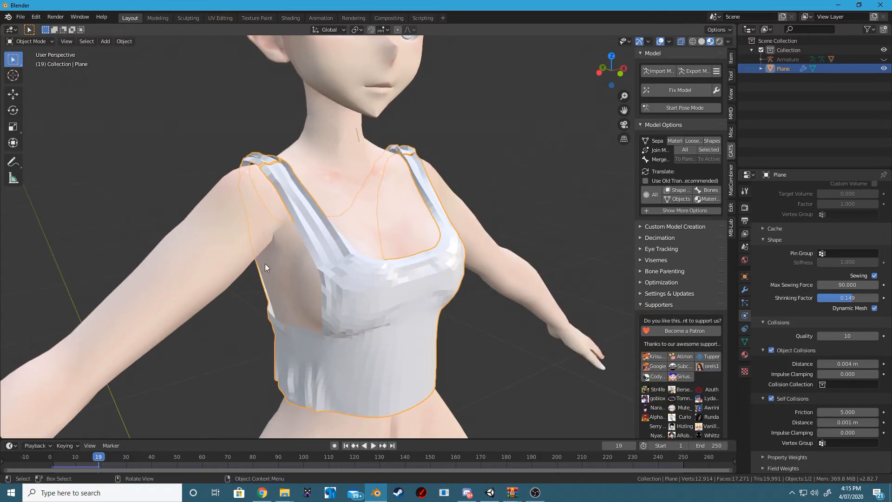
scroll(317, 239, down, 3)
middle_drag(316, 236, 299, 223)
scroll(305, 229, up, 3)
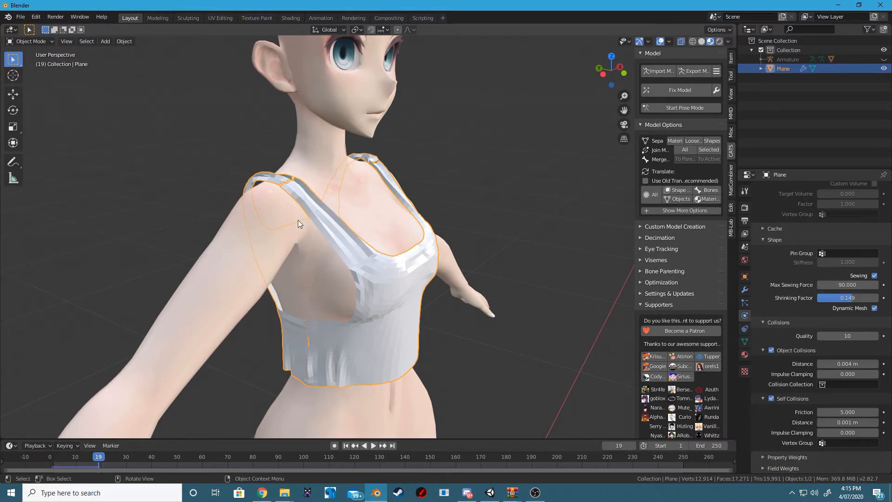
scroll(288, 254, up, 1)
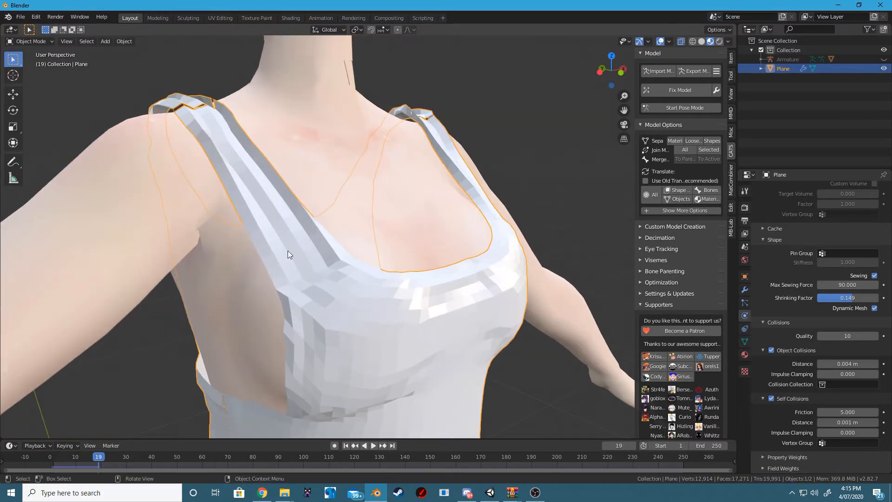
scroll(470, 250, down, 3)
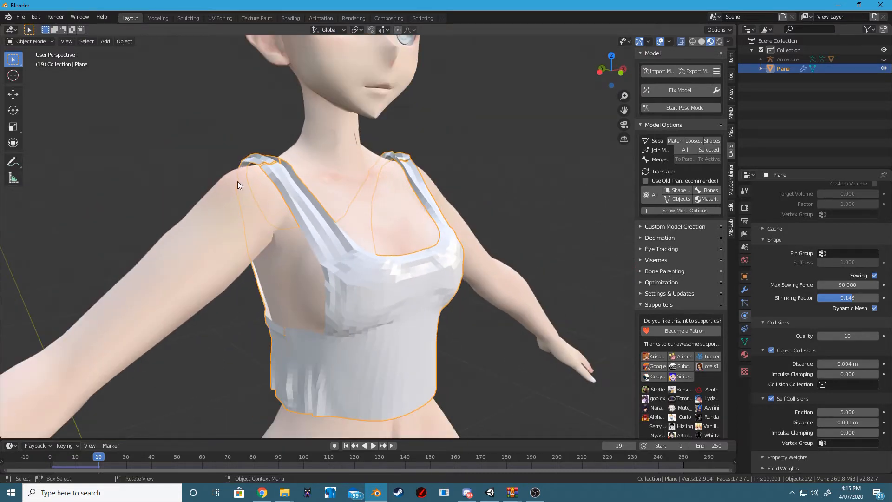
middle_drag(239, 185, 409, 252)
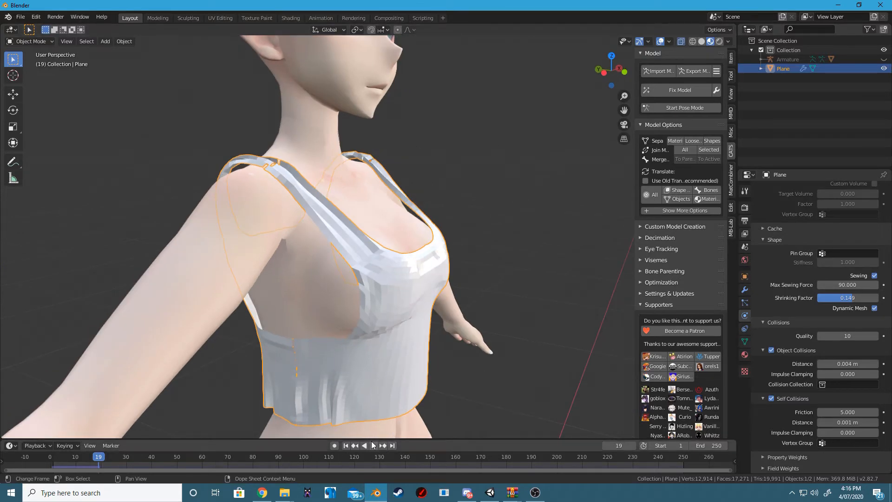
Rerun the simulation with self collisions from frame 1 to frame 15 and examine the straps and front
click(346, 446)
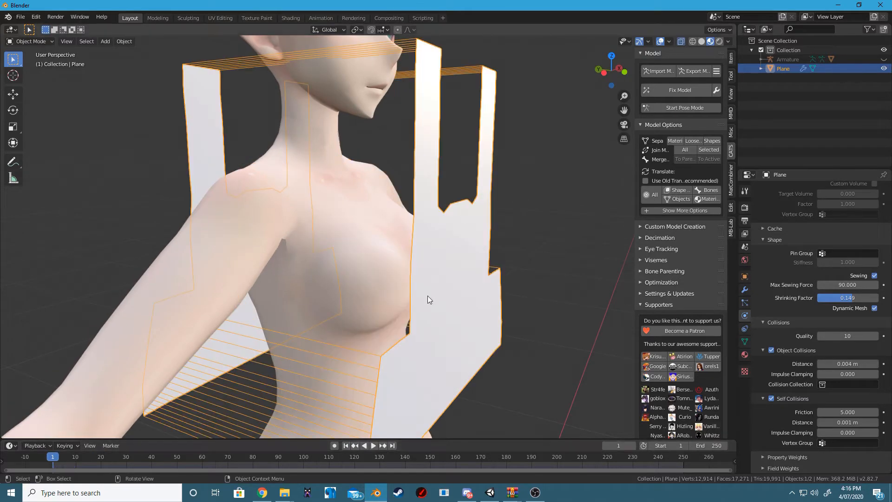
click(373, 446)
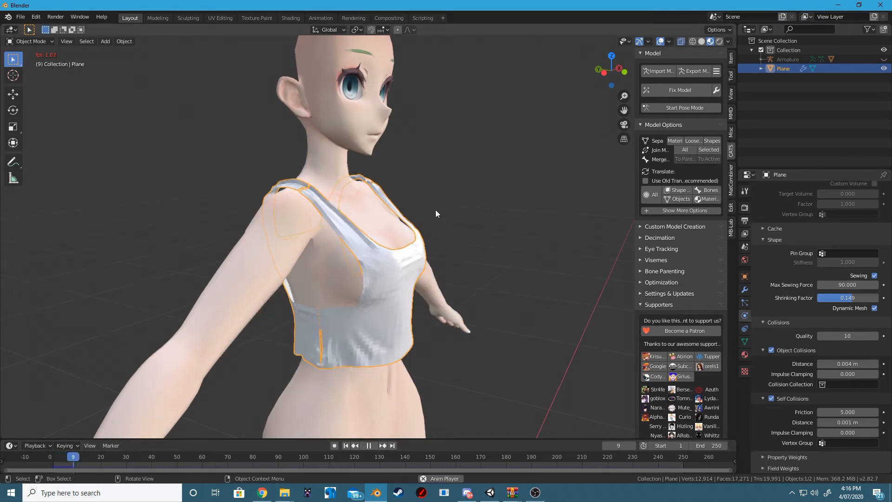
click(370, 445)
scroll(318, 126, up, 3)
middle_drag(318, 127, 409, 223)
scroll(464, 244, up, 5)
scroll(408, 207, down, 2)
scroll(239, 163, down, 6)
middle_drag(262, 144, 519, 314)
Apply the top's Mirror and Cloth modifiers at frame 15
click(745, 289)
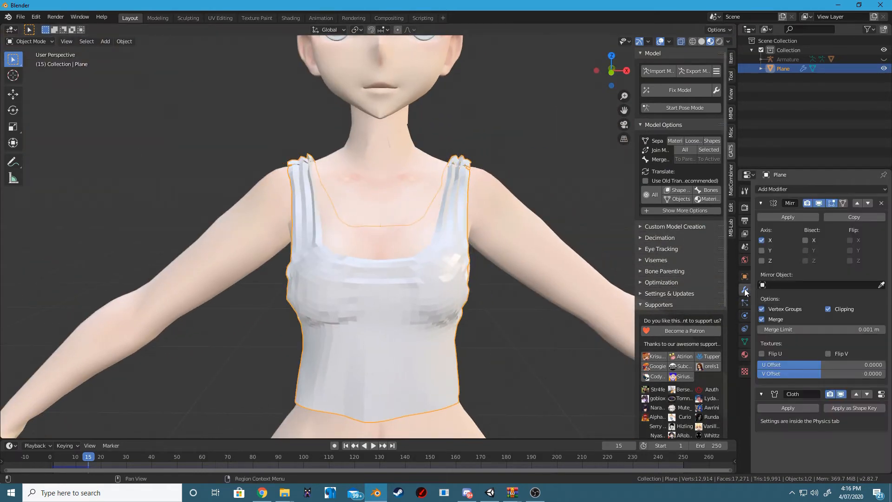
click(793, 216)
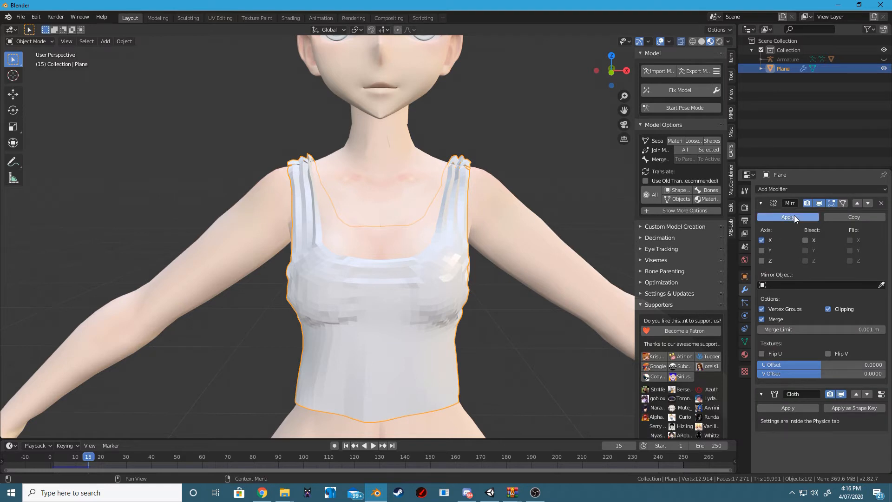
click(787, 215)
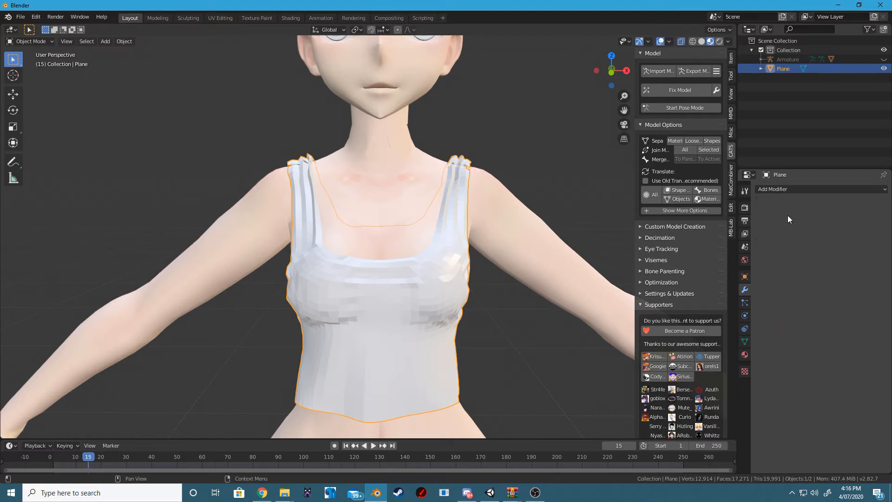
middle_drag(303, 243, 364, 267)
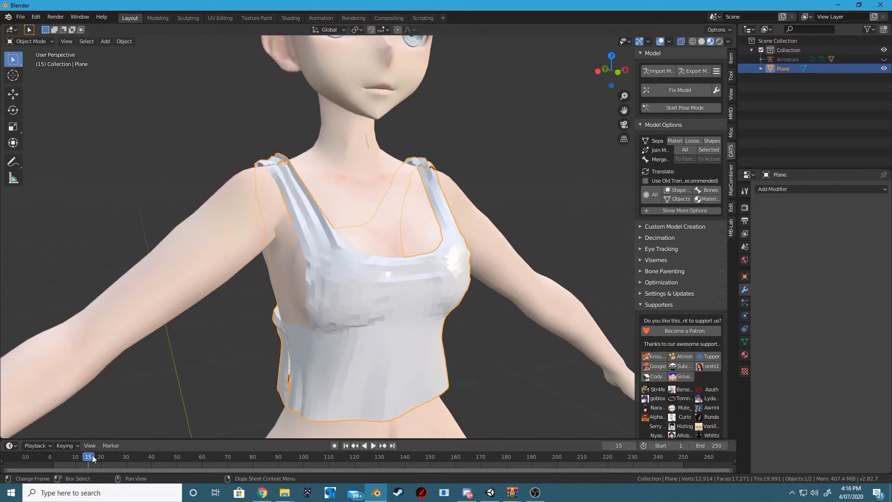
Go back to frame 0, try moving the whole top mesh off the body, and undo the move
drag(91, 457, 50, 457)
key(Tab)
scroll(365, 353, down, 3)
key(a)
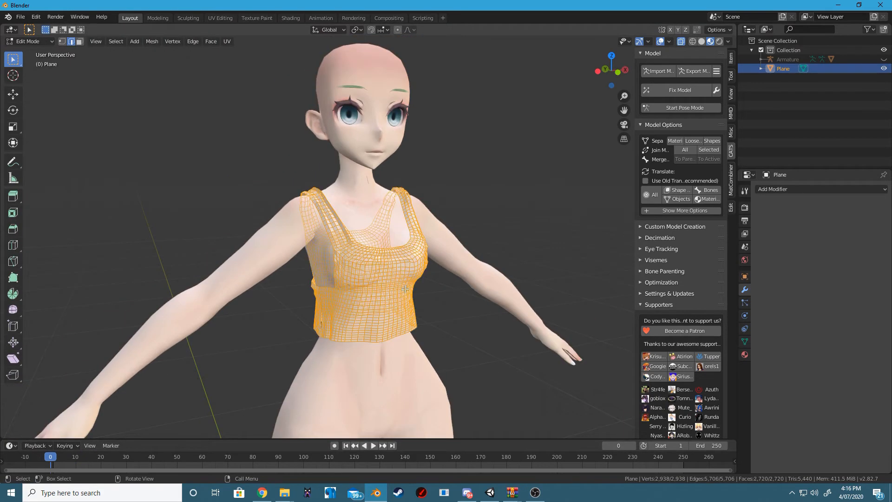
key(g)
click(390, 213)
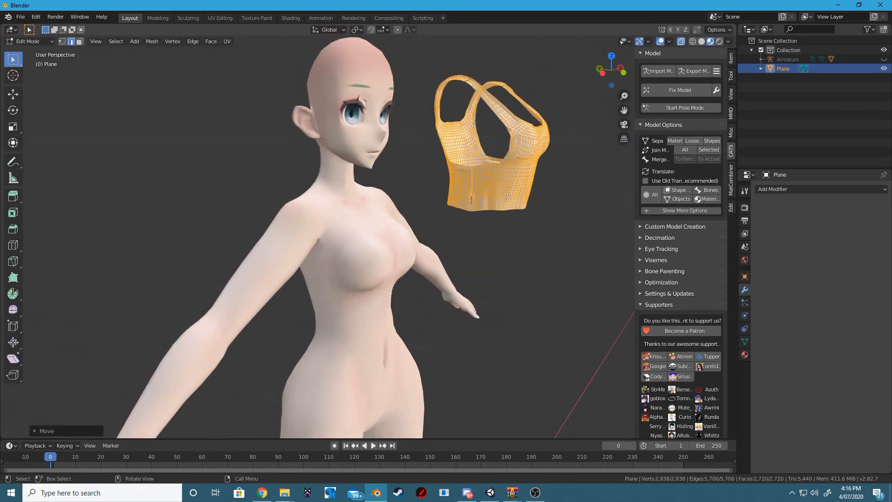
key(ctrl+z)
scroll(475, 202, up, 3)
key(Tab)
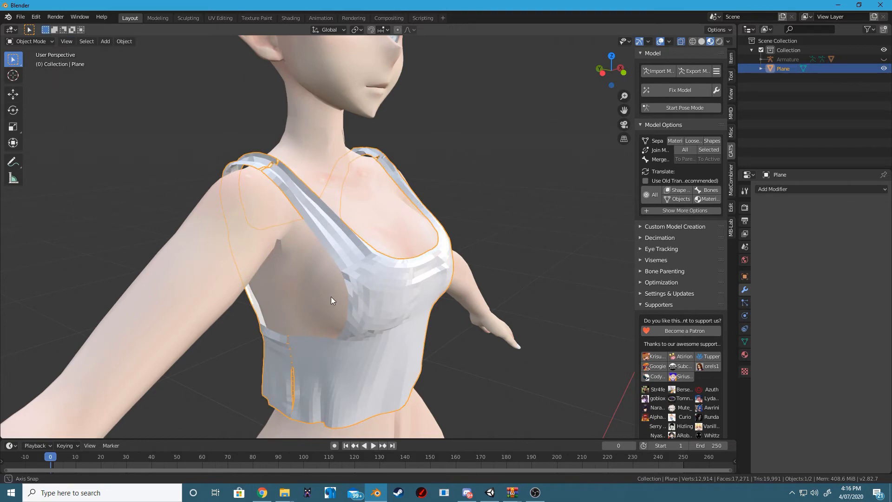
Open the top's mesh for editing at one side seam, with nothing selected and X-ray turned off
middle_drag(331, 296, 503, 374)
scroll(402, 268, up, 4)
middle_drag(403, 269, 451, 264)
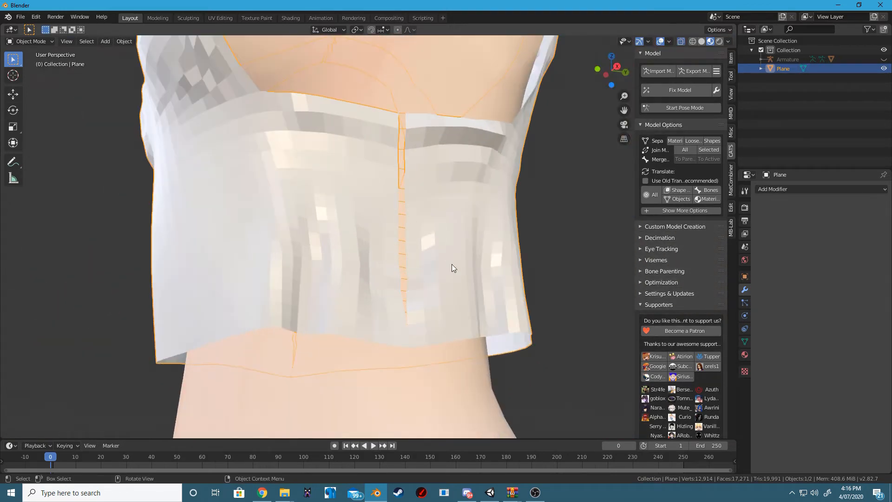
click(451, 260)
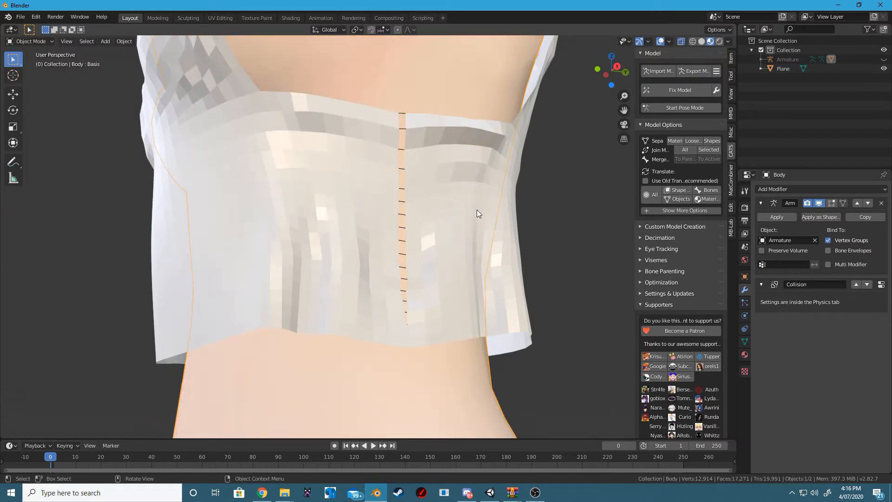
click(519, 259)
key(Tab)
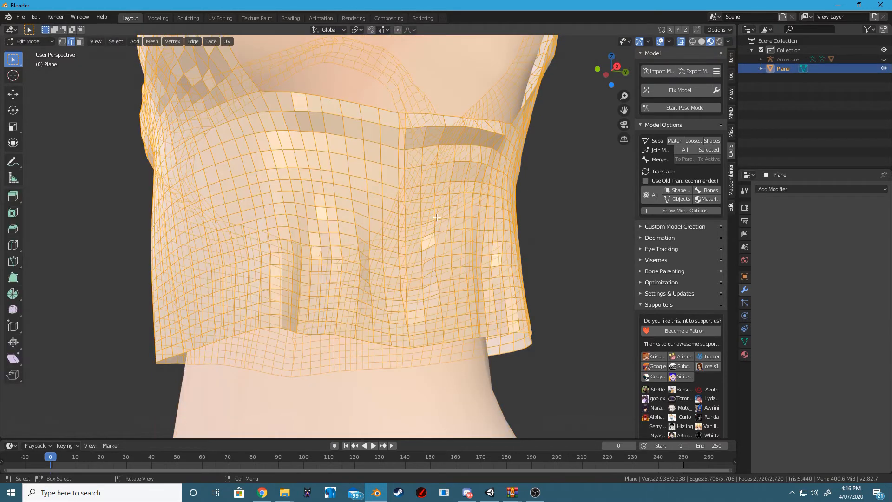
click(528, 193)
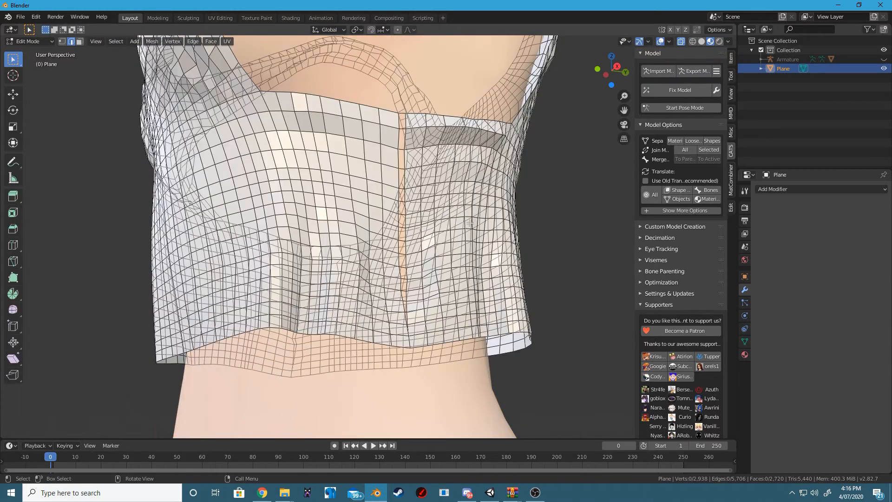
click(681, 42)
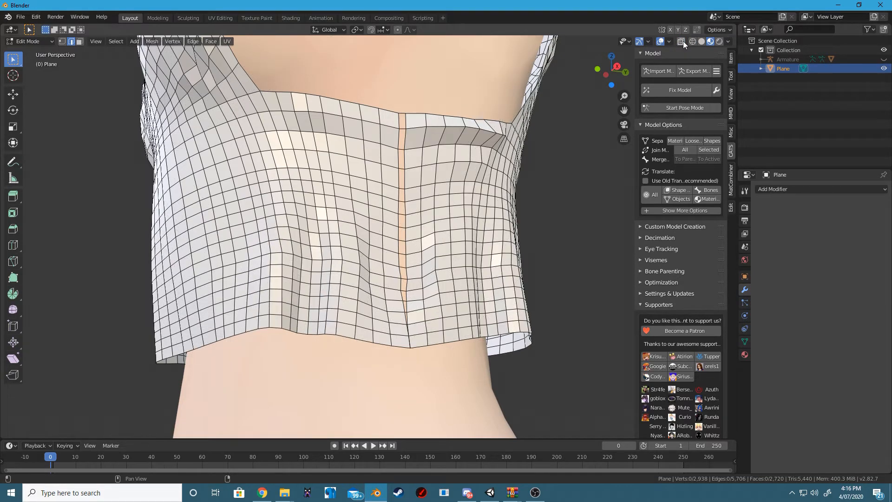
Fill the open gap along this side seam with faces, from the underarm edge down to the hem
shift+middle_drag(349, 359, 352, 419)
scroll(425, 241, down, 2)
shift+middle_drag(425, 240, 414, 236)
scroll(415, 236, up, 8)
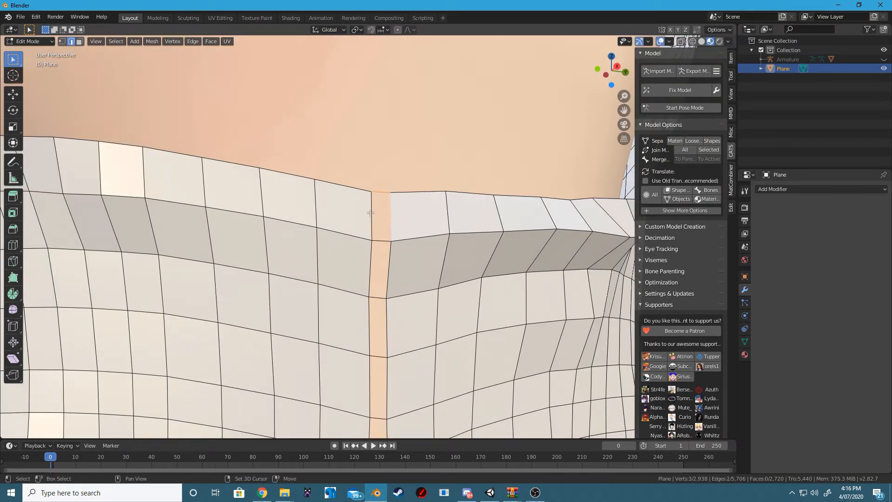
click(380, 242)
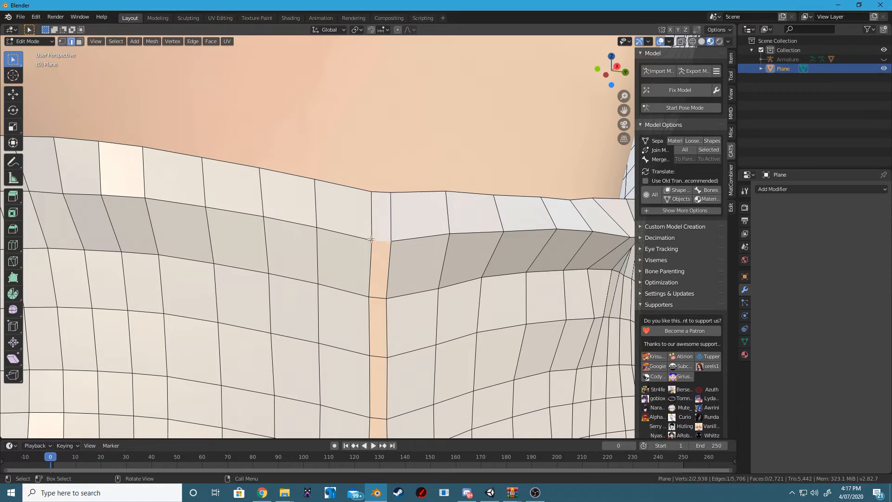
scroll(494, 313, down, 6)
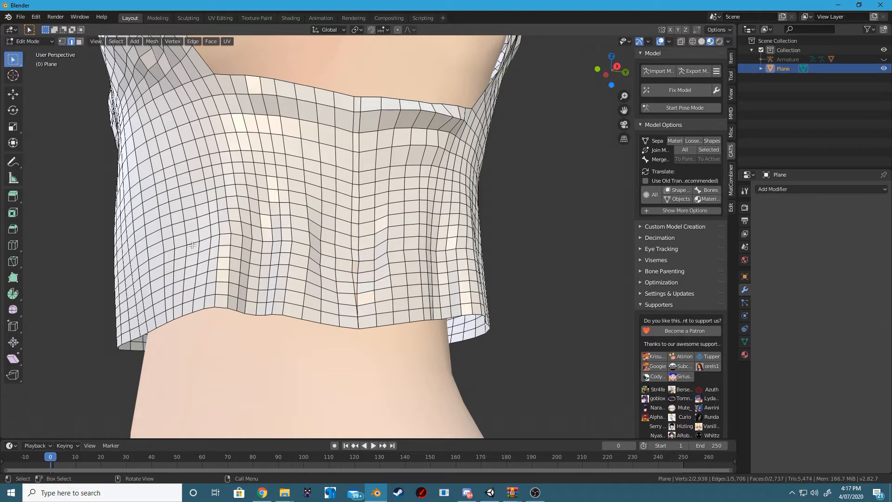
Fill the gap along the opposite side seam with faces from the underarm edge down to the hem
middle_drag(192, 245, 476, 217)
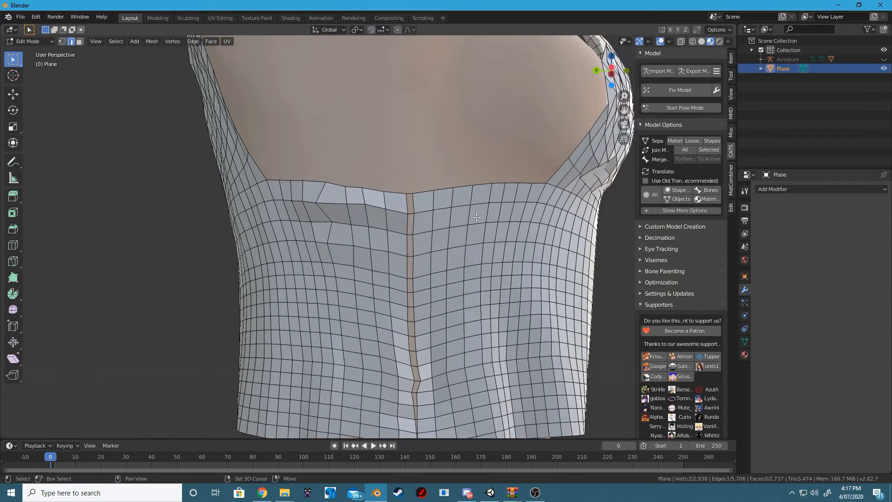
scroll(460, 158, up, 6)
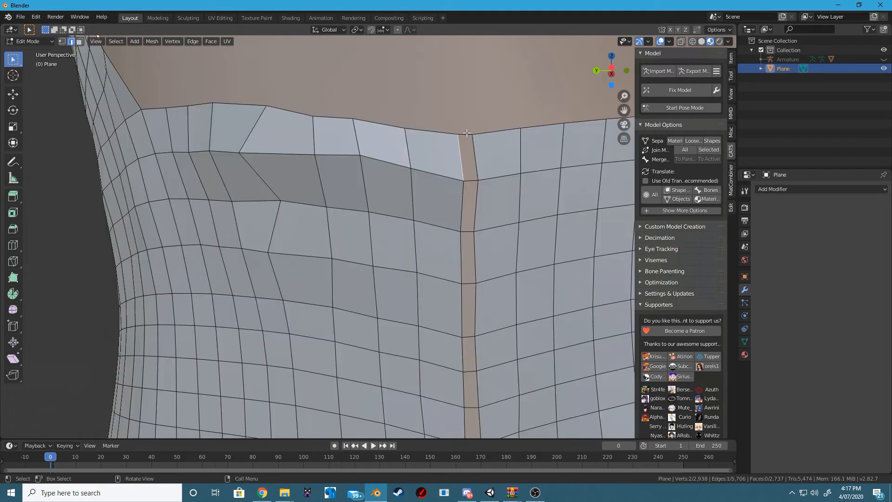
key(f)
click(472, 180)
scroll(471, 178, down, 6)
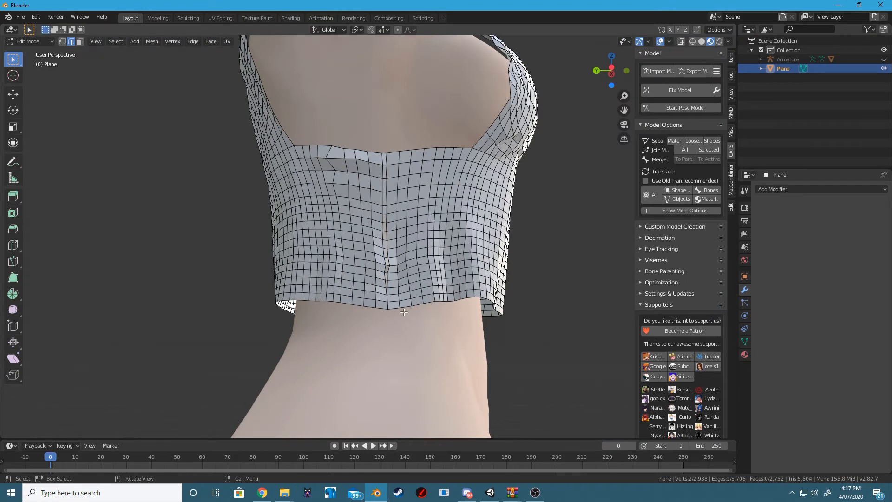
Bridge the outermost gap in one shoulder strap's seam with a face between its two facing edges
shift+middle_drag(412, 39, 414, 283)
middle_drag(333, 135, 372, 294)
scroll(381, 216, up, 3)
scroll(380, 216, up, 2)
scroll(372, 293, up, 4)
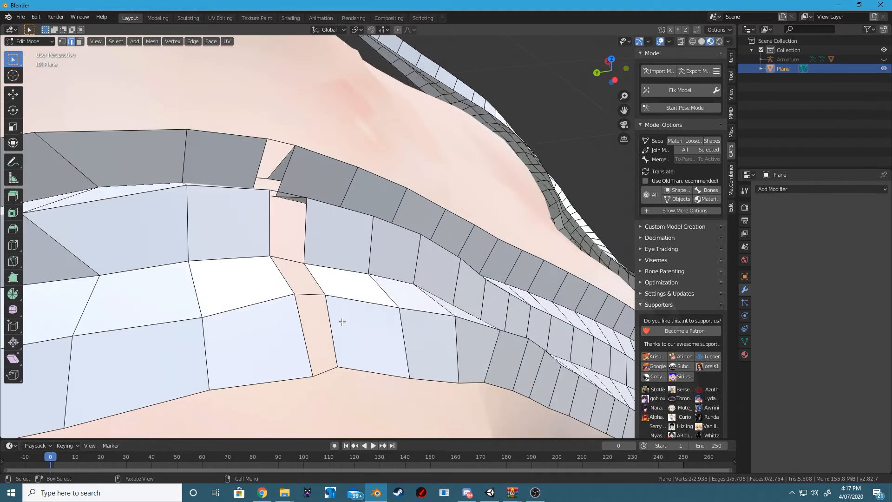
key(a)
key(a)
click(323, 373)
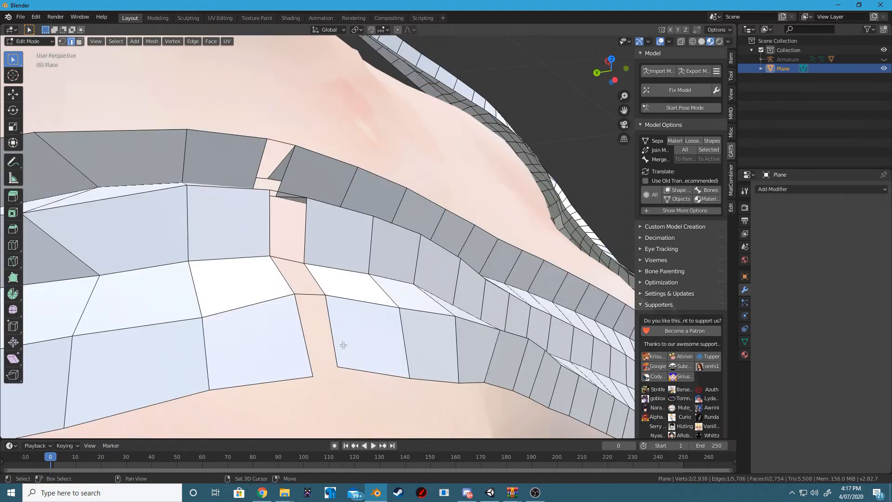
shift+click(299, 335)
click(311, 294)
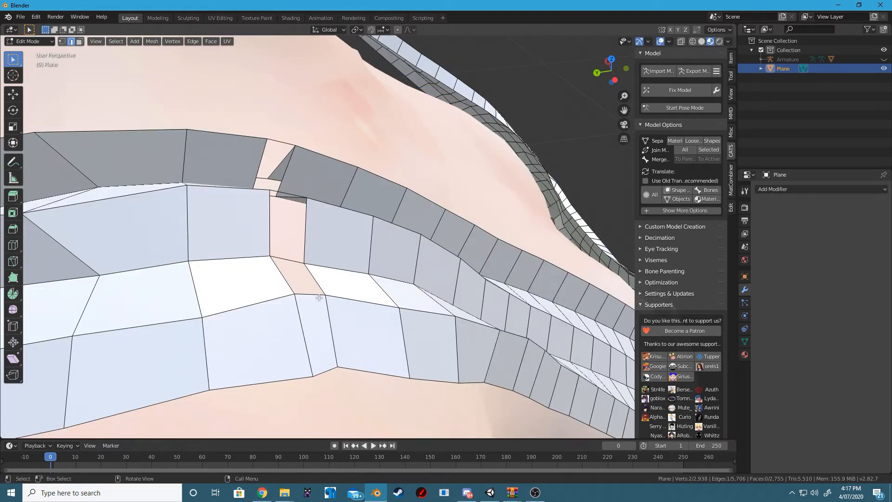
Fill the remaining gaps across that shoulder strap's seam with faces and clear the selection
key(f)
key(f)
key(f)
key(f)
middle_drag(397, 229, 251, 197)
scroll(279, 230, down, 2)
scroll(288, 227, down, 2)
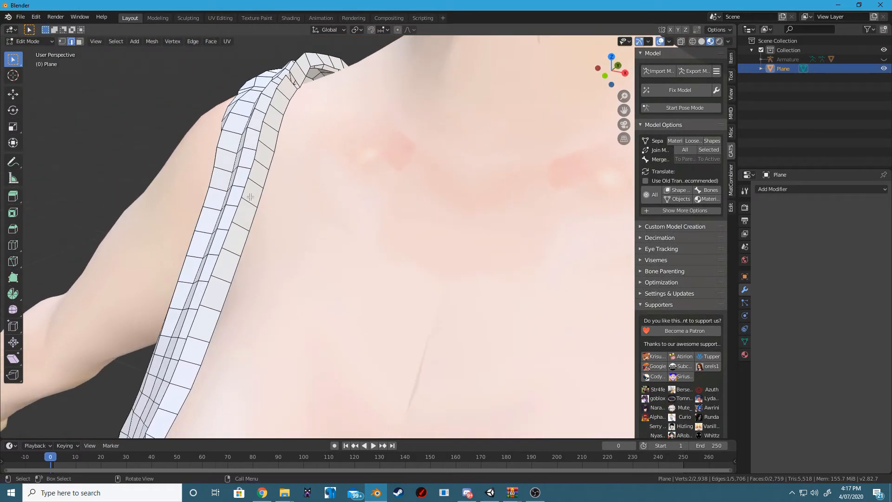
key(f)
scroll(439, 193, down, 4)
middle_drag(440, 192, 353, 205)
key(a)
key(alt+a)
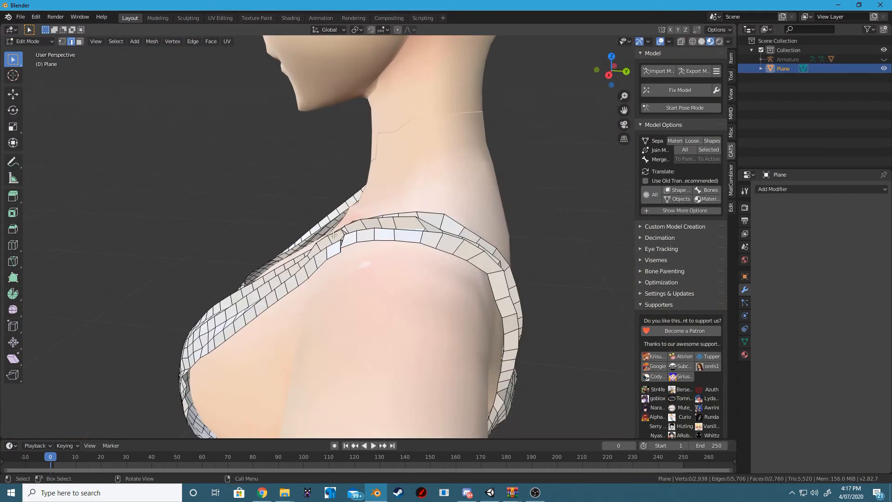
Fill the gaps across the other shoulder strap's seam with faces, starting from its outer edge
scroll(360, 235, up, 6)
middle_drag(358, 243, 476, 266)
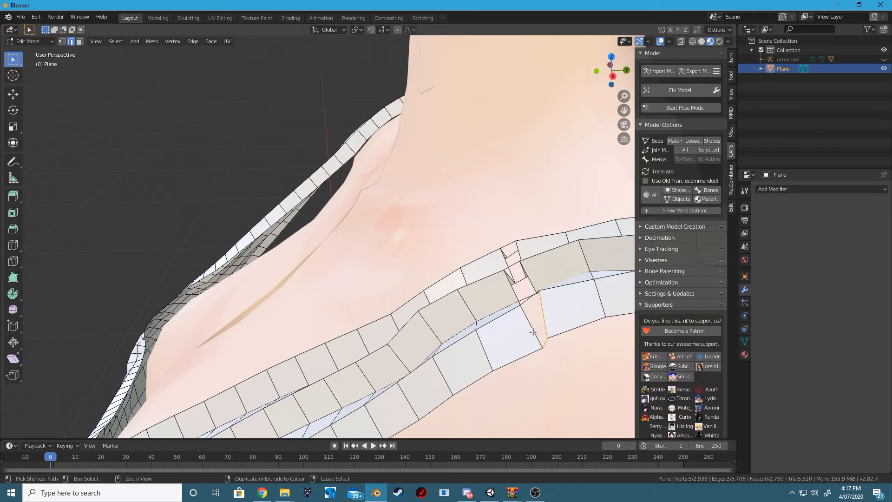
click(546, 335)
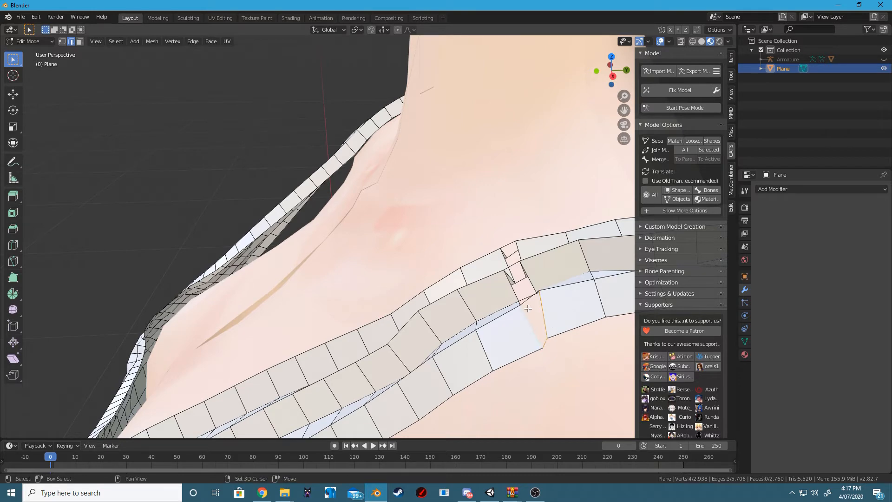
shift+click(527, 317)
middle_drag(526, 317, 548, 309)
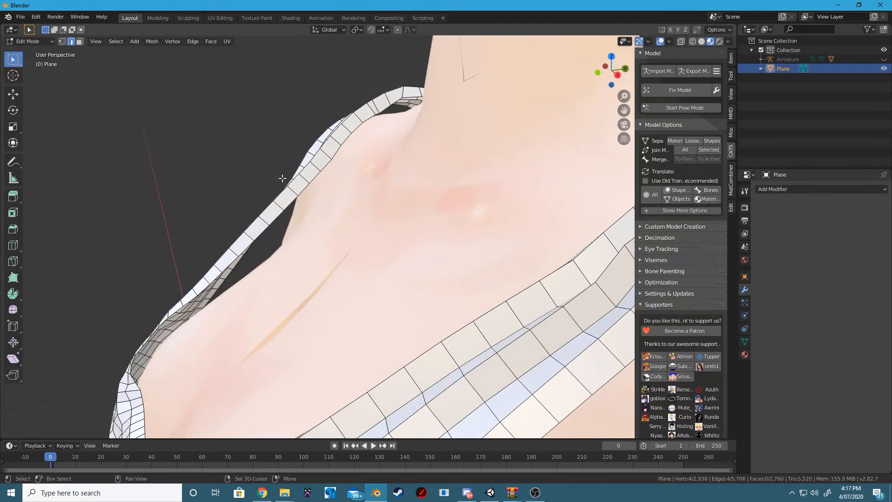
shift+middle_drag(524, 261, 476, 259)
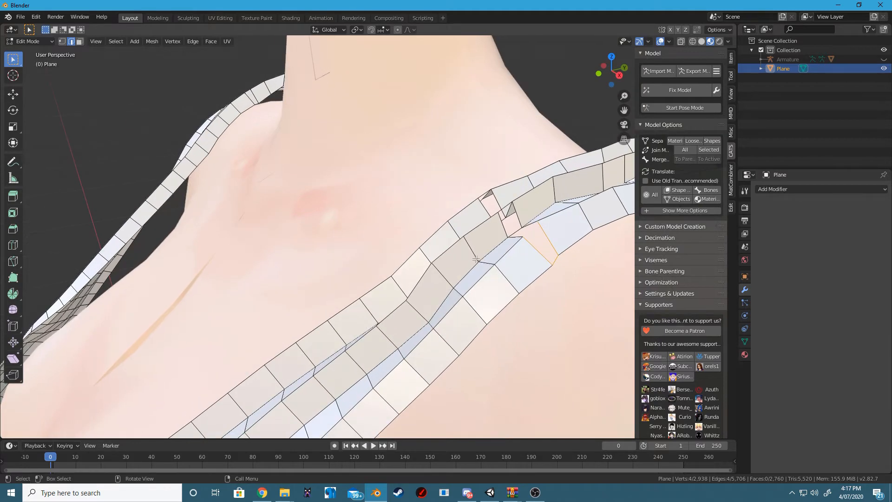
key(f)
click(530, 231)
key(f)
key(f)
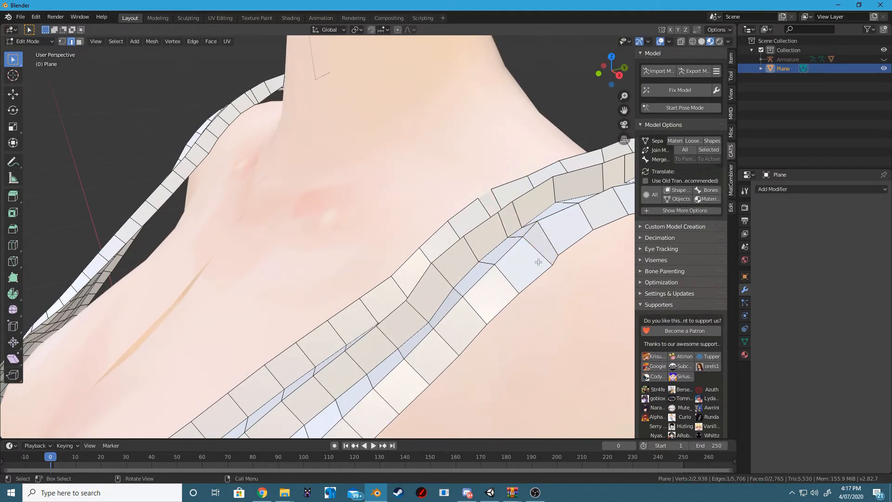
Leave mesh editing and apply Shade Smooth to the top
middle_drag(462, 243, 525, 239)
scroll(525, 239, down, 4)
middle_drag(446, 228, 492, 237)
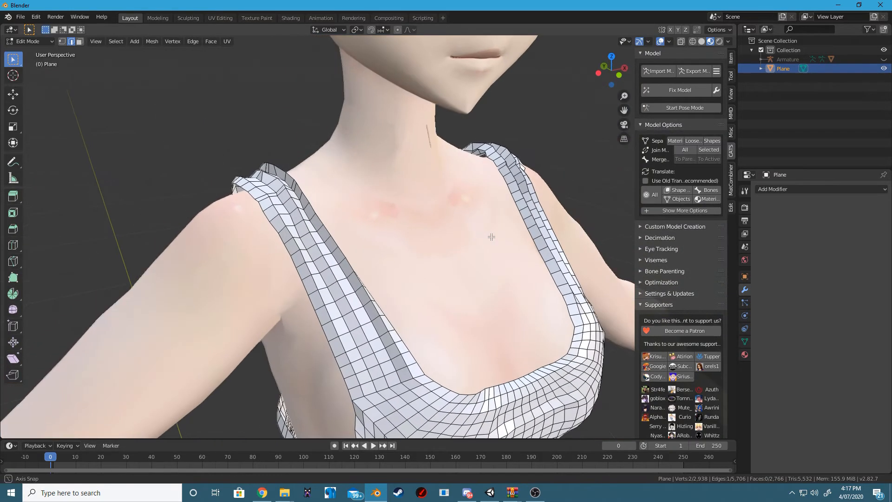
key(Tab)
scroll(480, 230, down, 3)
middle_drag(447, 219, 462, 272)
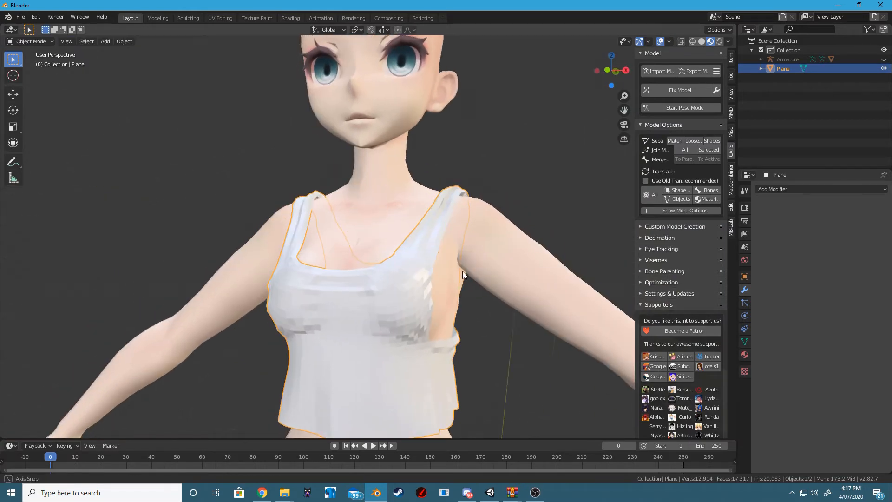
key(F3)
text(shade)
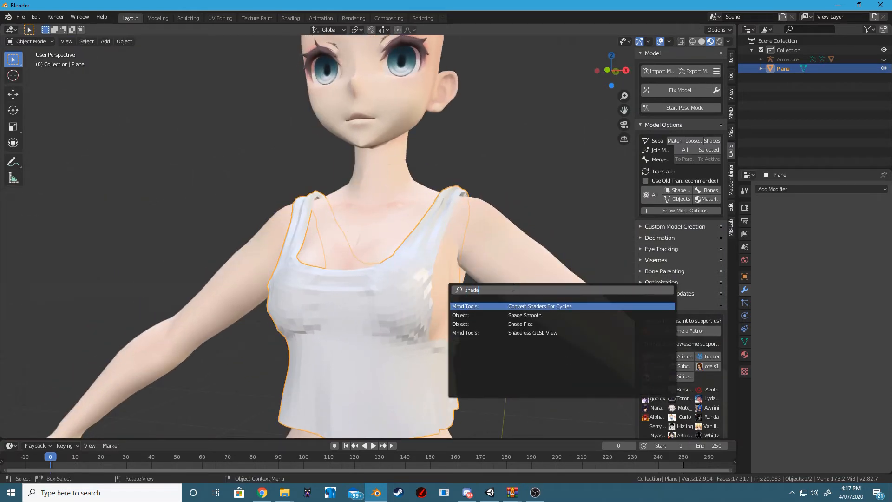
key(Return)
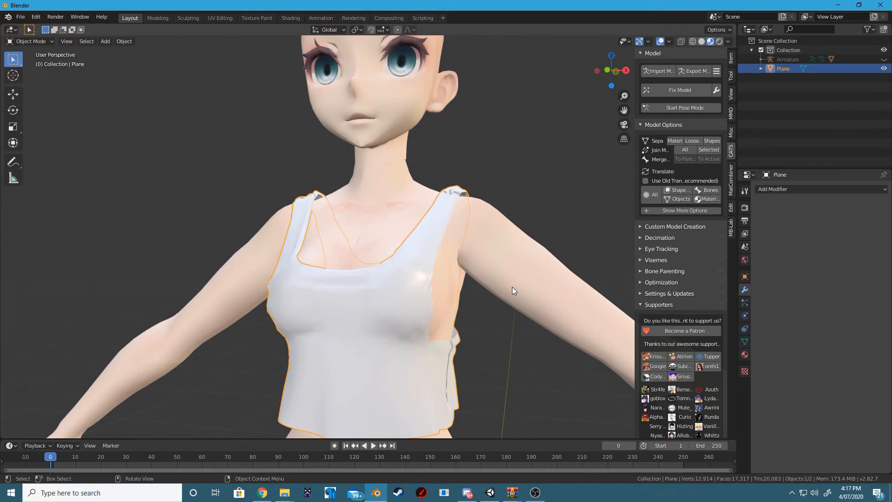
Examine the smooth-shaded top around the shoulder strap seams, neckline and front
shift+middle_drag(321, 319, 494, 212)
scroll(361, 234, down, 2)
scroll(446, 261, up, 3)
middle_drag(474, 251, 446, 258)
middle_drag(338, 252, 386, 311)
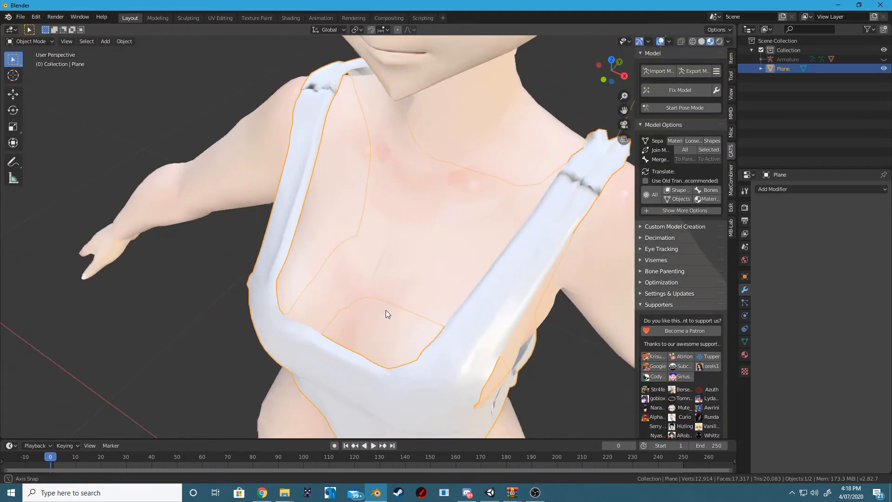
middle_drag(545, 182, 457, 154)
middle_drag(388, 89, 307, 176)
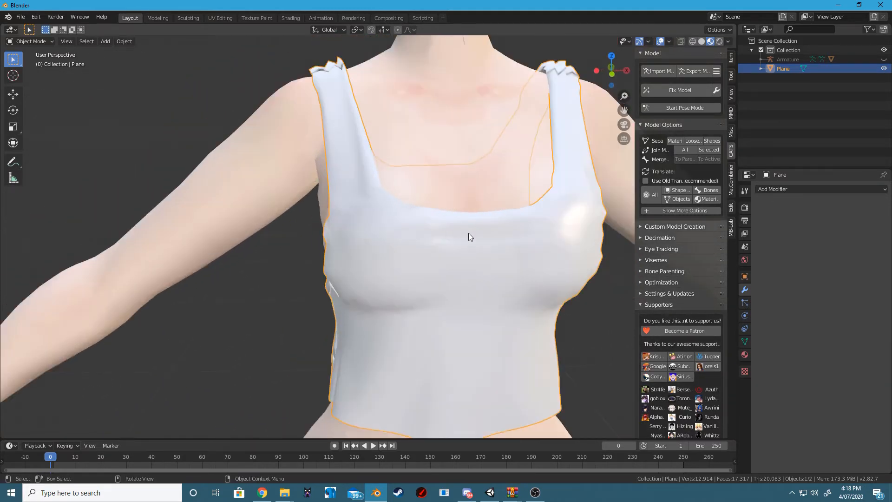
Recalculate the normals of the whole top mesh and return to Object Mode
key(Tab)
scroll(440, 256, down, 3)
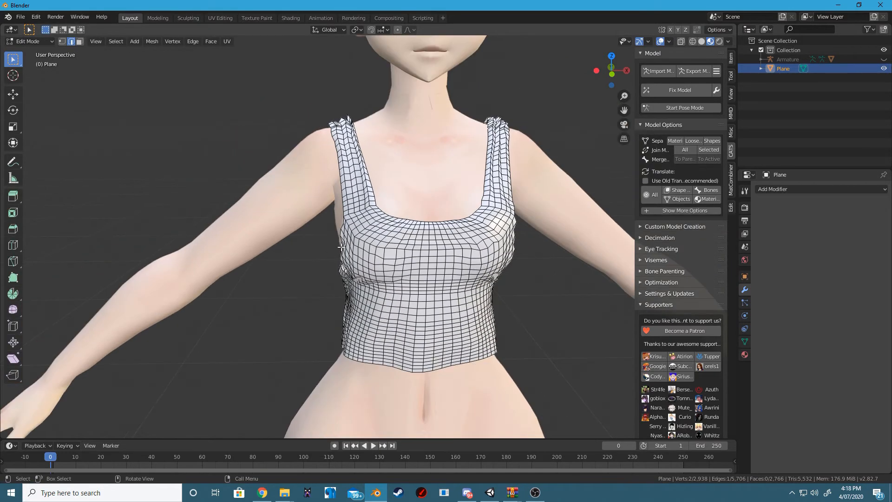
key(a)
key(F3)
text(rec)
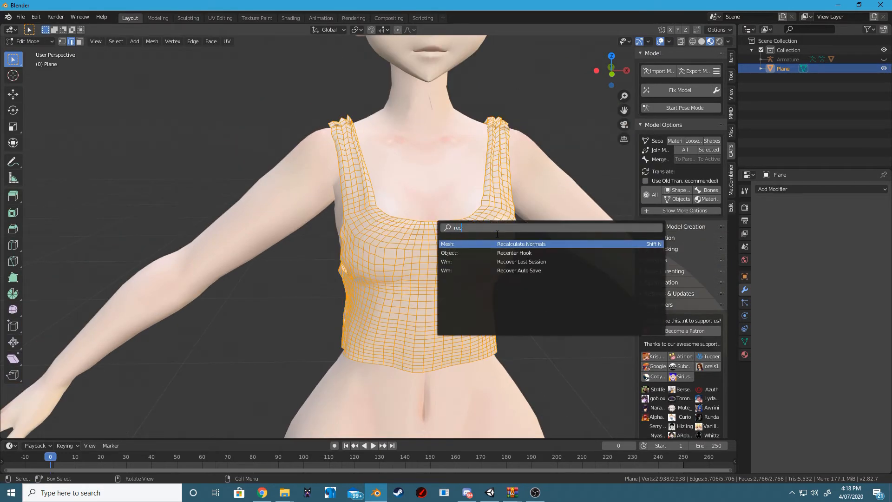
click(543, 244)
key(Tab)
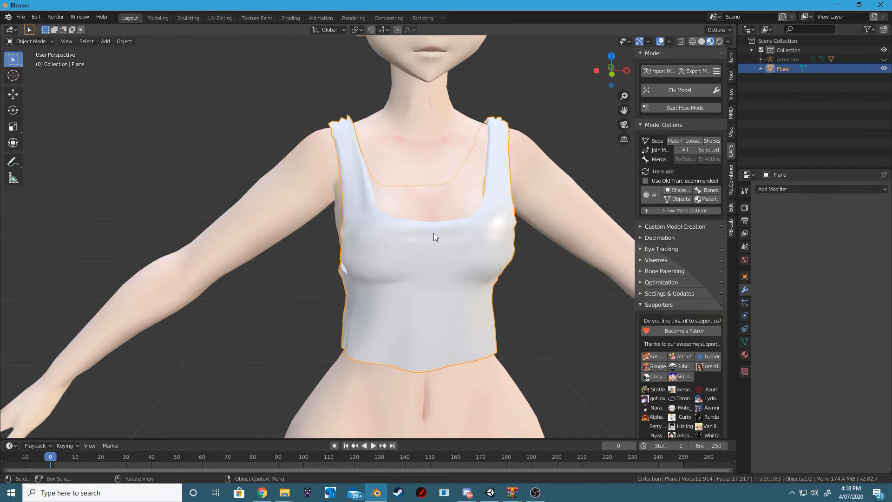
middle_drag(434, 232, 437, 335)
shift+middle_drag(484, 356, 448, 218)
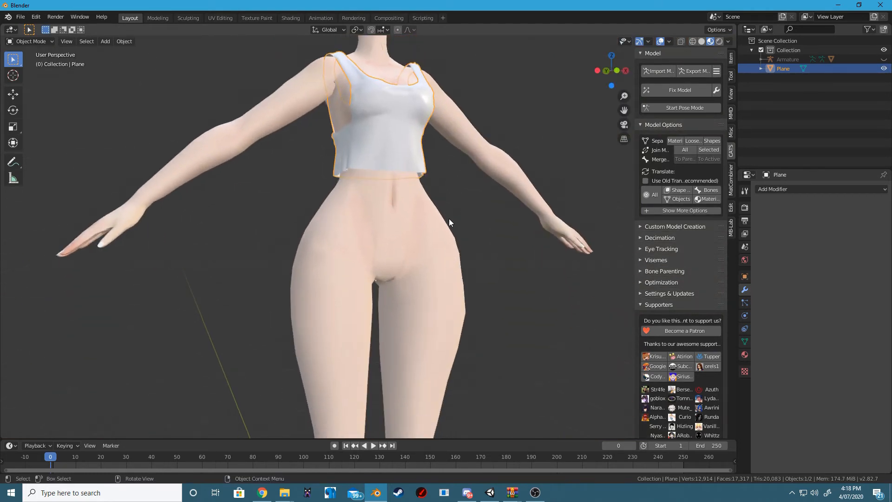
middle_drag(534, 279, 429, 248)
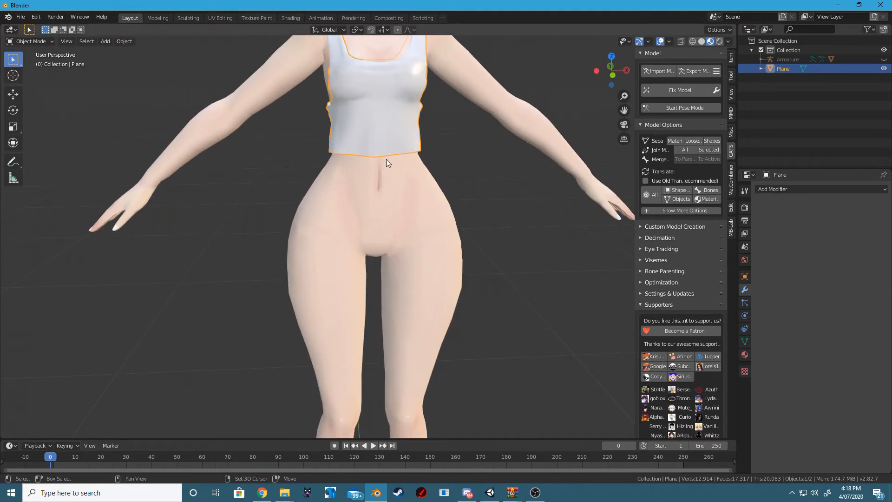
Assign a new material named Top to the sleeveless top and make its base colour black
shift+middle_drag(386, 159, 407, 210)
middle_drag(389, 145, 378, 154)
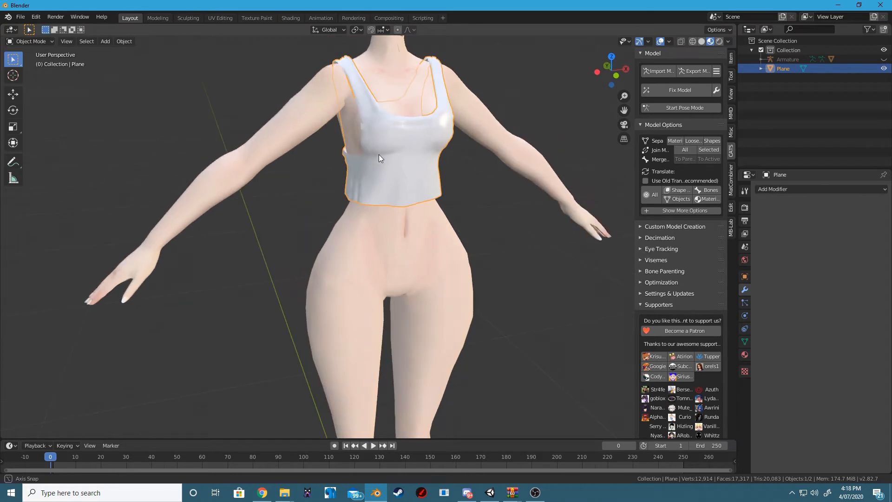
click(744, 354)
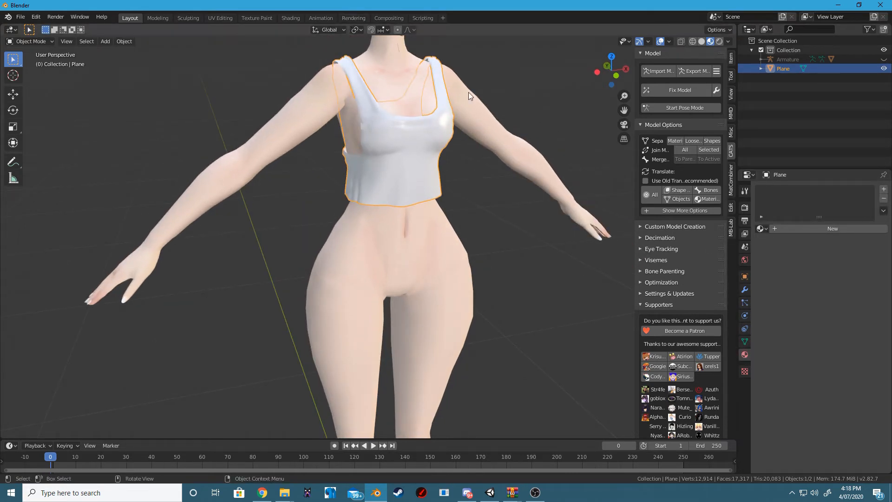
click(782, 228)
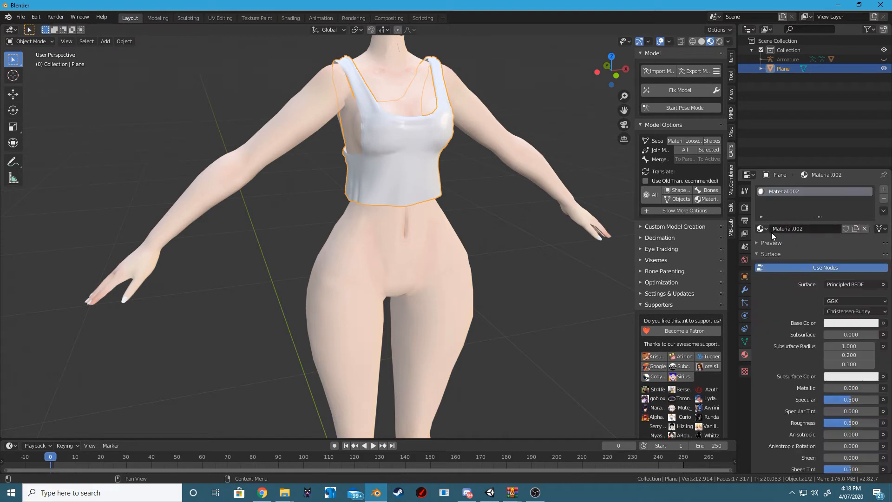
click(795, 228)
text(Top)
key(Return)
click(840, 323)
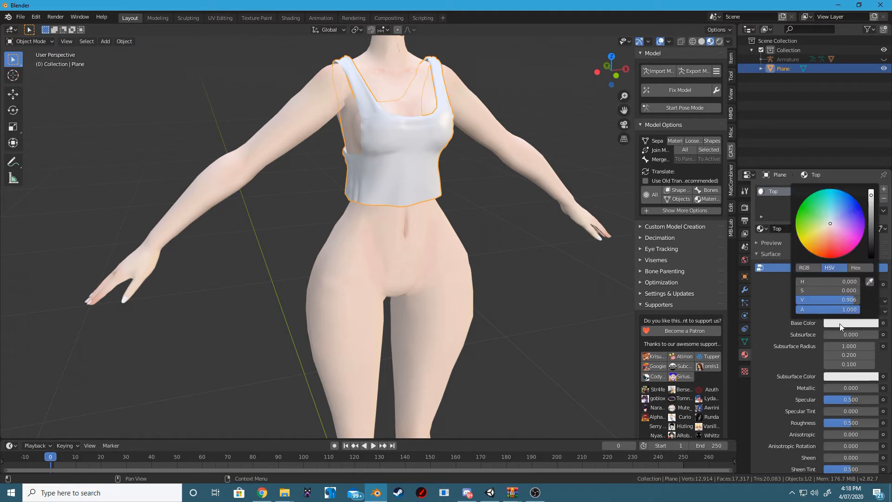
drag(871, 226, 870, 258)
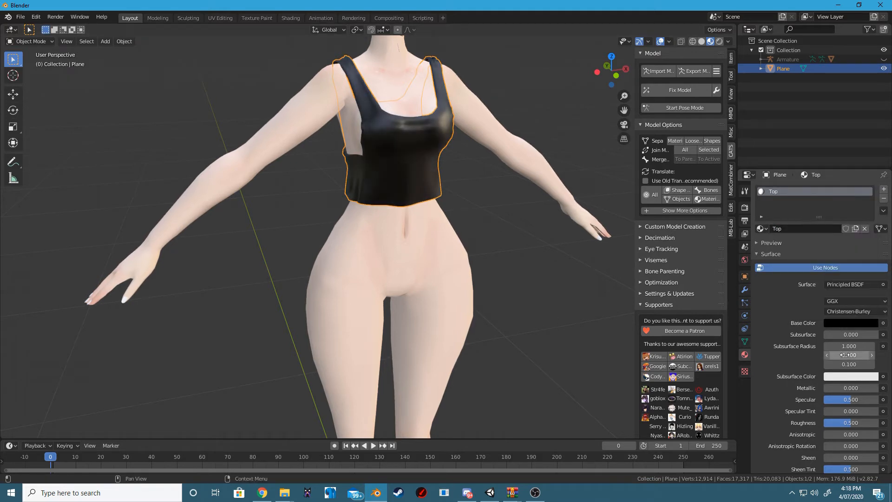
Set the Top material's specular to 0.700 and roughness to 0.142 for a glossy look
scroll(831, 353, down, 2)
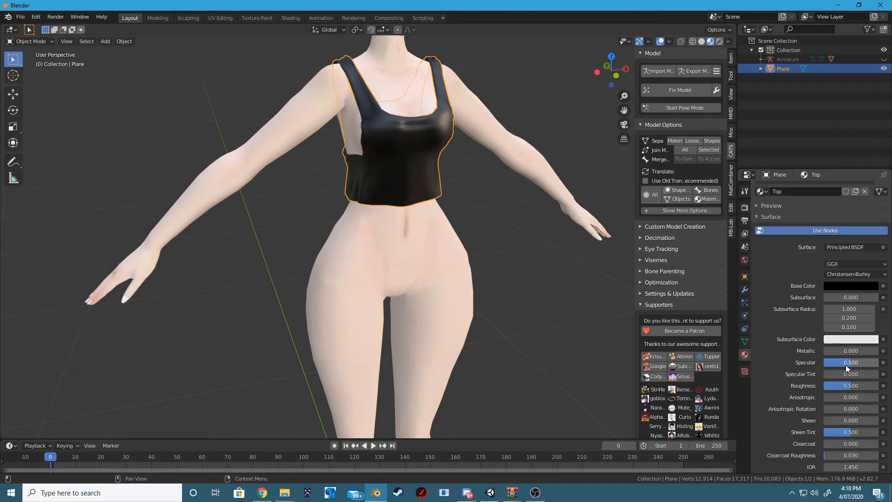
drag(846, 365, 835, 386)
middle_drag(635, 283, 459, 261)
scroll(837, 298, up, 1)
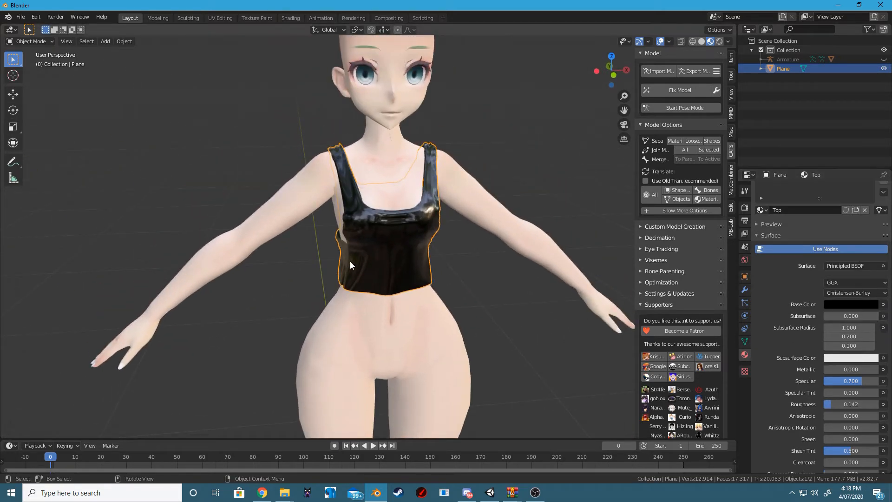
scroll(350, 262, down, 2)
scroll(705, 289, down, 1)
scroll(389, 284, up, 4)
middle_drag(347, 339, 325, 321)
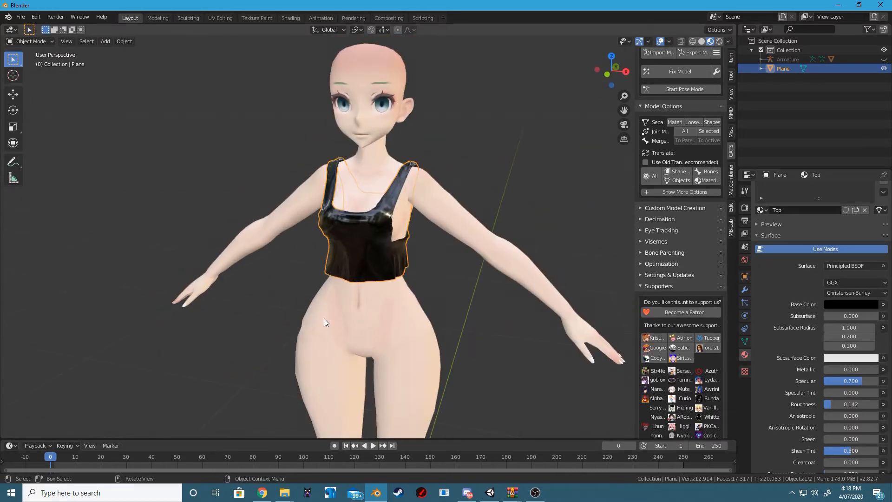
Add a new plane mesh to the scene as the starting piece for a skirt
click(390, 333)
scroll(502, 182, up, 3)
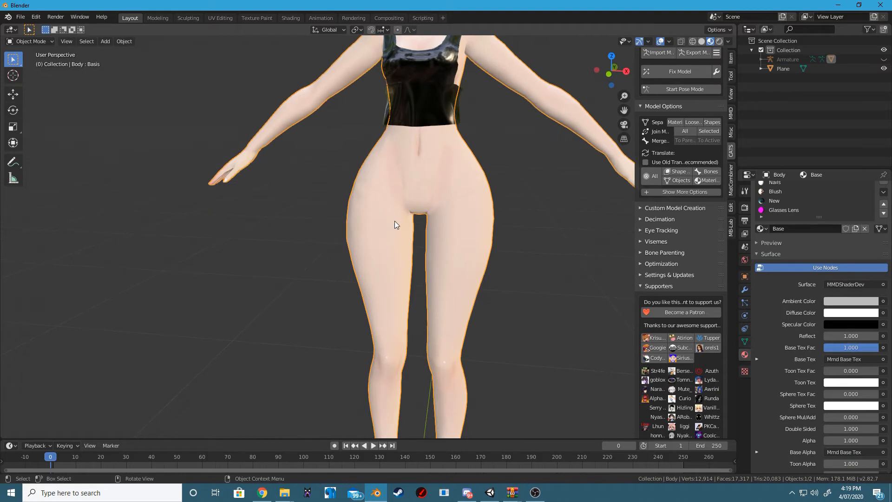
shift+middle_drag(434, 297, 470, 225)
key(shift+a)
mouse_move(471, 229)
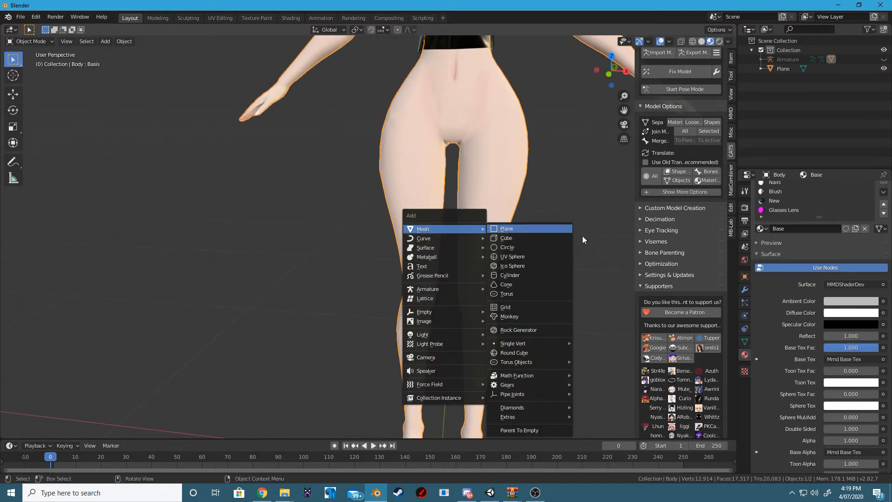
mouse_move(429, 228)
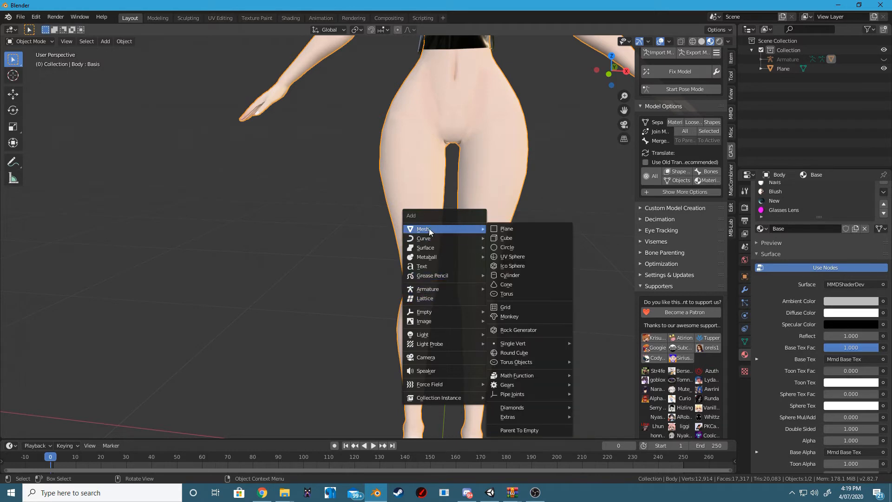
click(511, 227)
Rotate the new plane 90 degrees about the X axis so it stands upright facing the front
scroll(483, 241, down, 3)
key(KP_5)
key(KP_3)
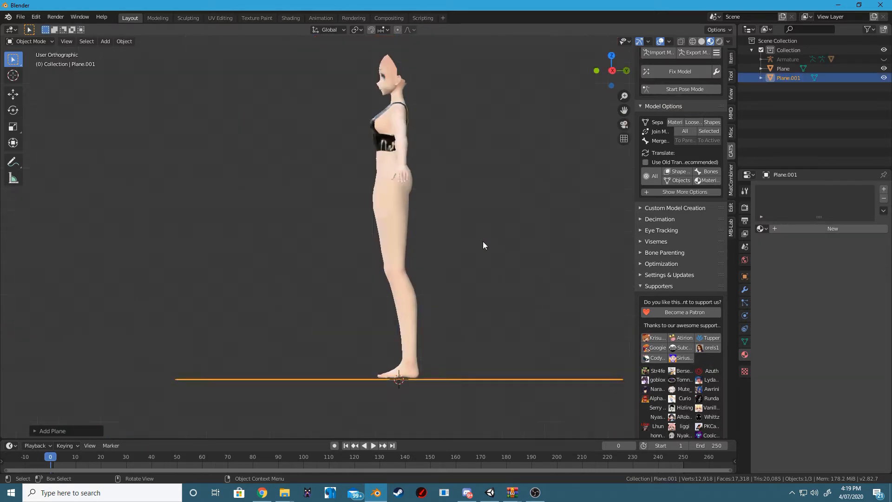
key(KP_1)
key(r)
key(x)
key(9)
key(0)
key(Return)
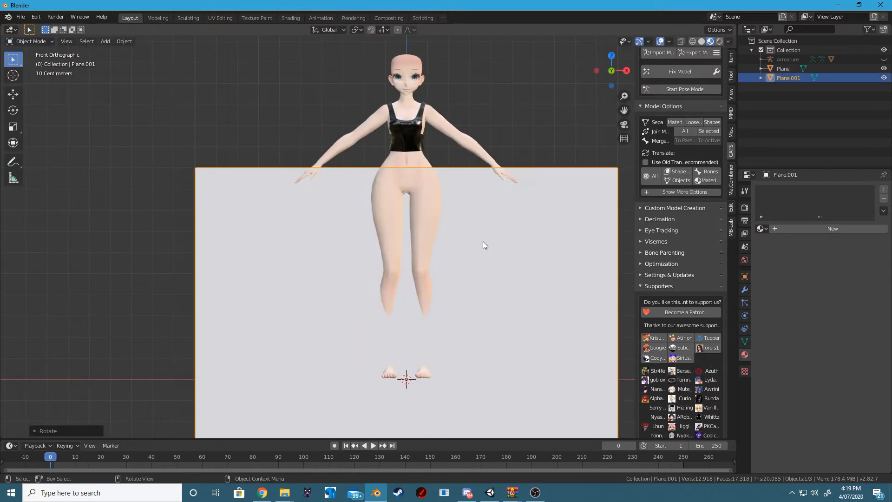
Add a Mirror modifier on the X axis to the upright plane
click(744, 290)
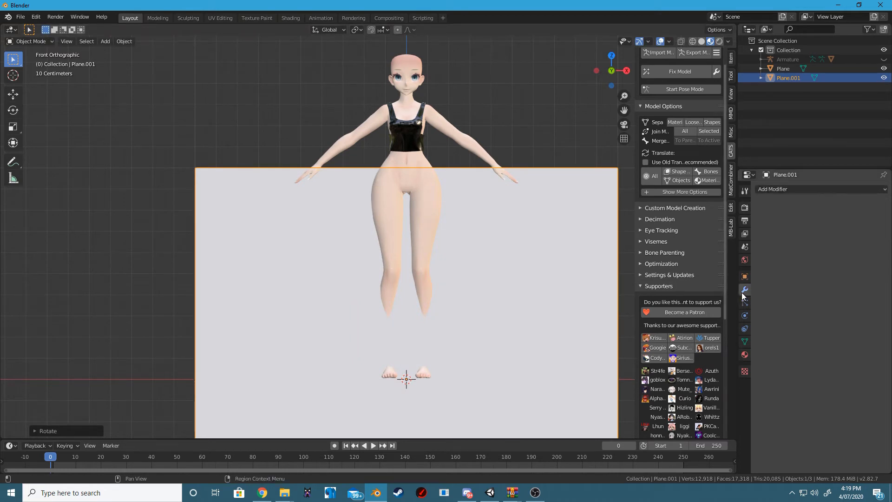
click(802, 188)
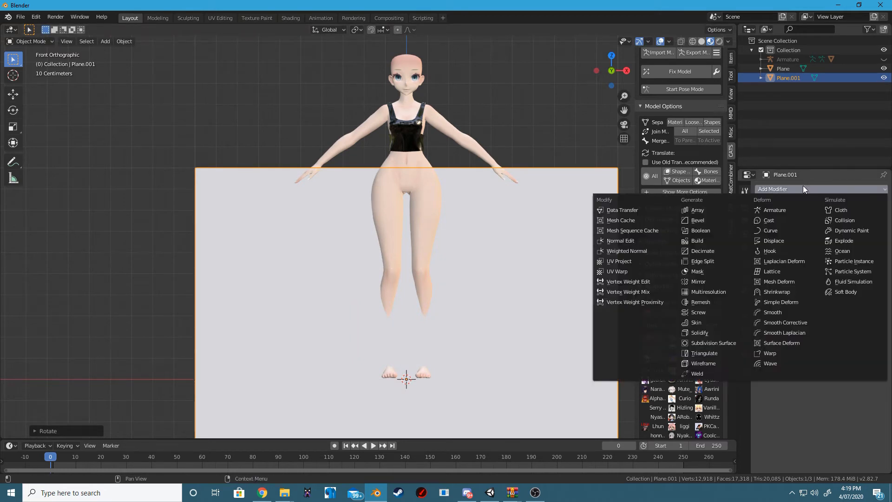
click(710, 282)
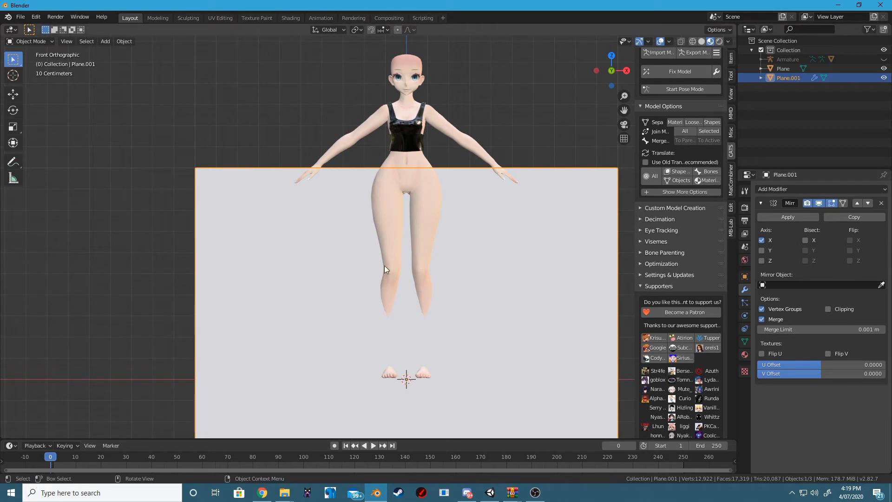
Shrink the plane's mesh to a small square and place it over one side of the character's hips in front view
key(Tab)
key(g)
click(544, 318)
key(s)
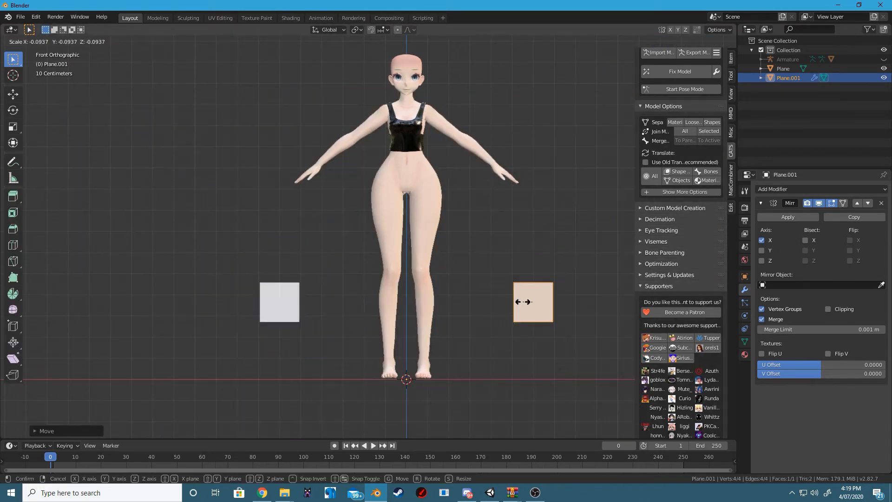
click(533, 302)
key(g)
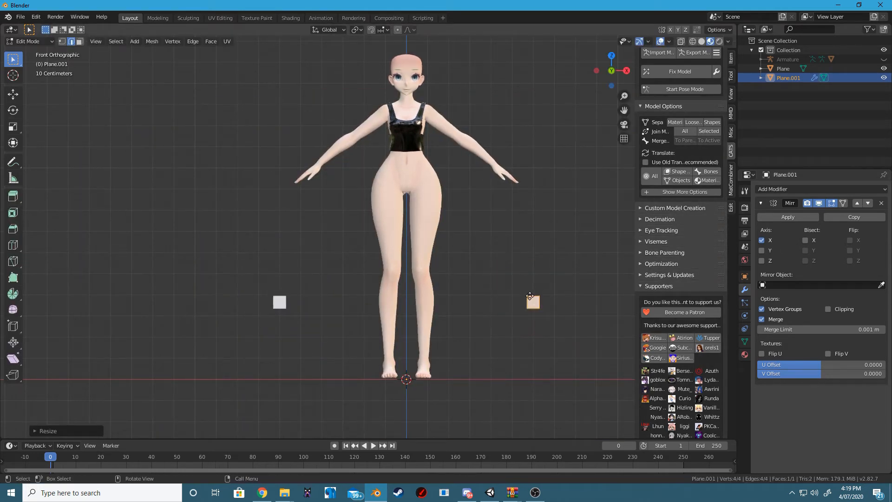
click(428, 170)
Move the small square forward in side view so it sits just in front of the character's belly
key(KP_3)
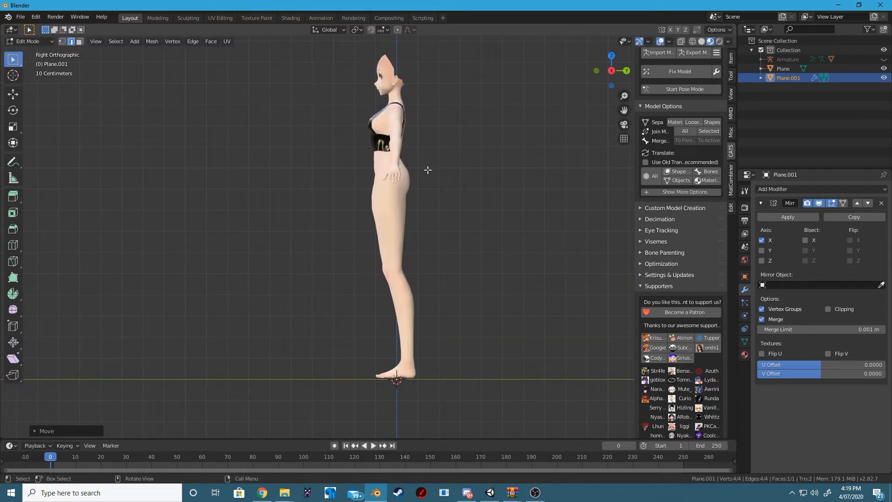
scroll(428, 170, up, 5)
shift+scroll(428, 170, up, 4)
key(g)
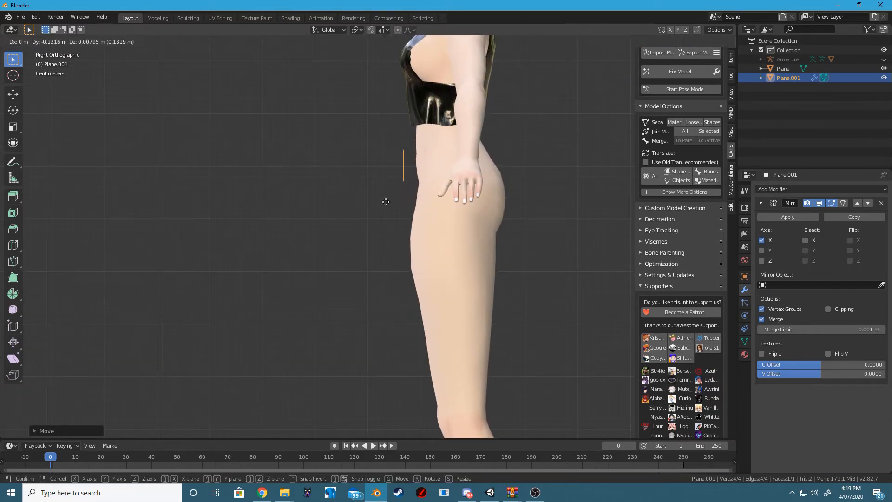
click(388, 201)
Enable Clipping on the mirror and extrude the square's inner edge in two segments to the body's centre line
key(KP_1)
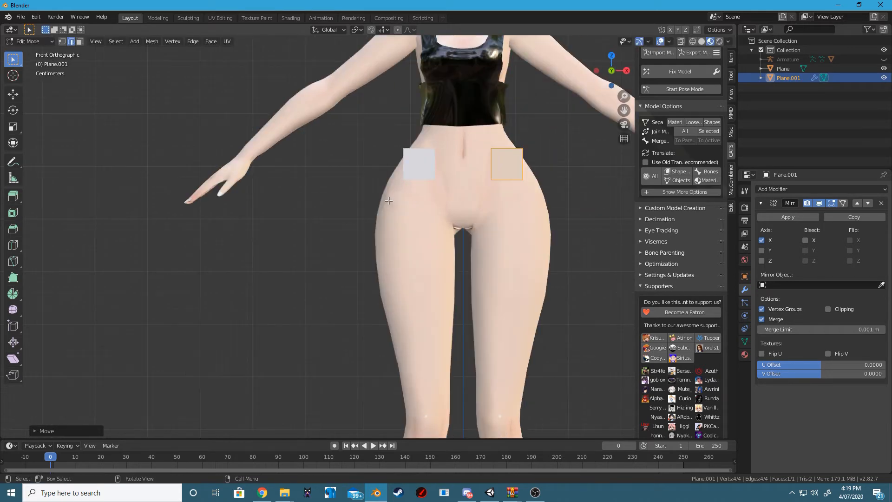
click(828, 309)
scroll(492, 172, up, 2)
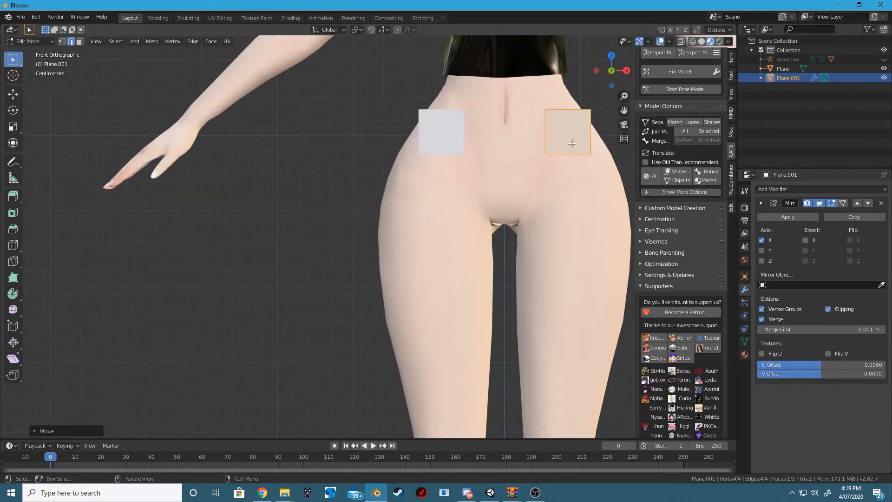
click(496, 153)
key(e)
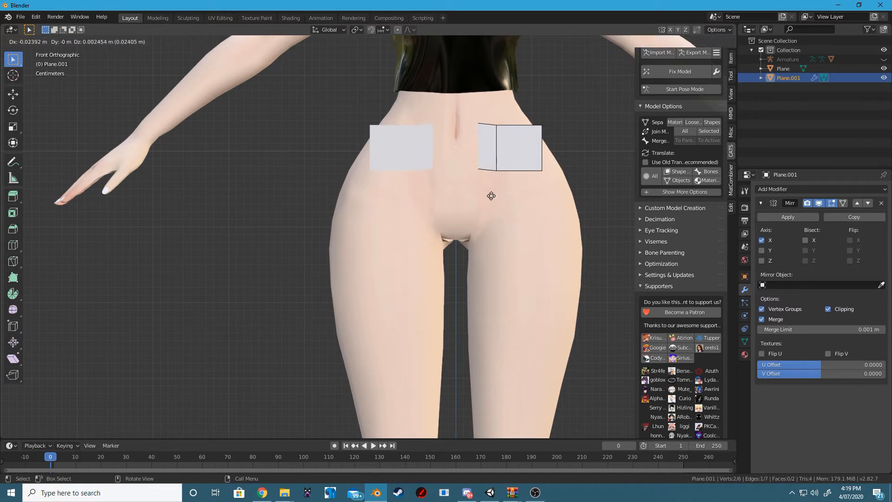
click(481, 197)
key(e)
click(464, 196)
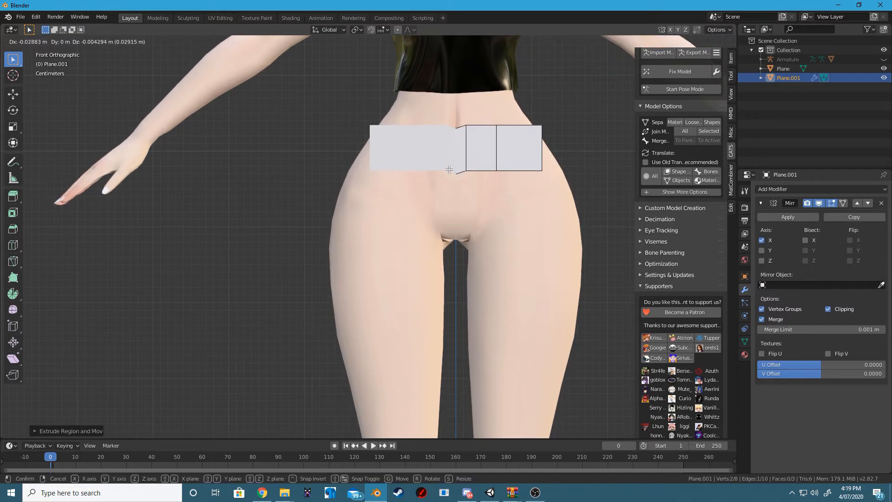
Extrude the strip's outer edge three times outward and slightly upward past the hip to form a curved waistband
shift+middle_drag(520, 231, 434, 226)
key(e)
click(482, 213)
key(e)
click(507, 204)
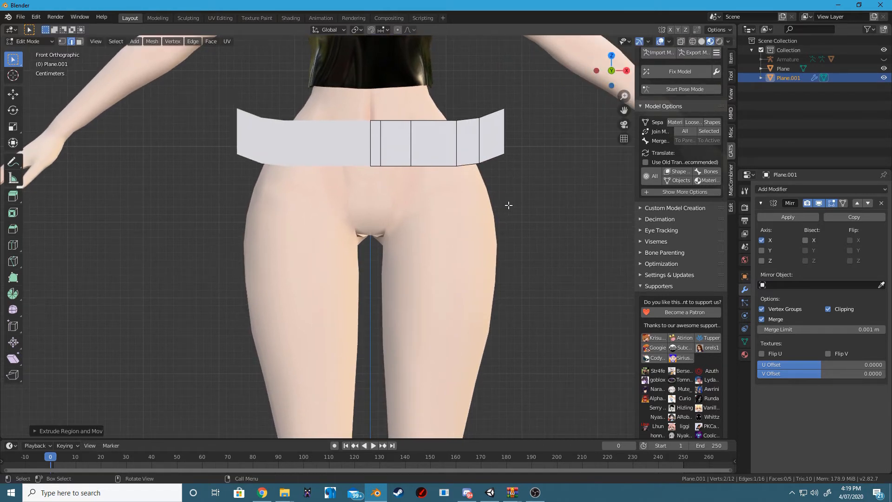
key(e)
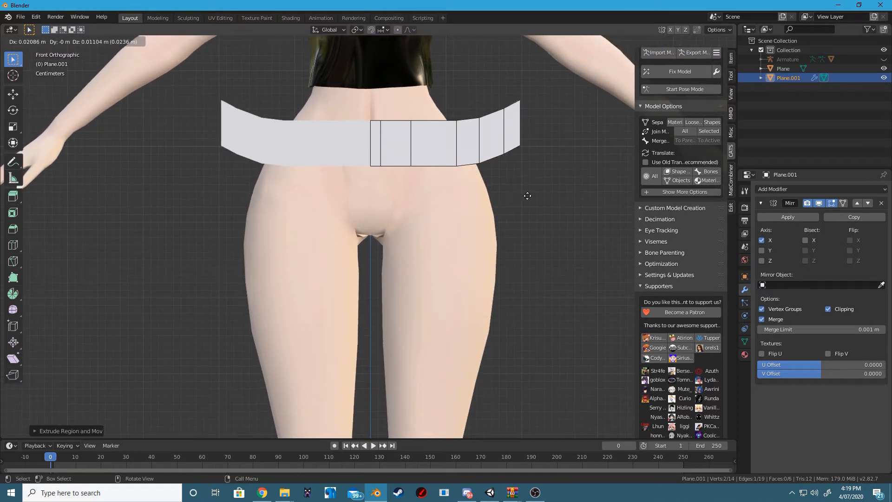
click(527, 194)
Extrude the waistband's whole lower edge downward seven times, flaring it outward into a skirt panel over the thighs
alt+click(431, 166)
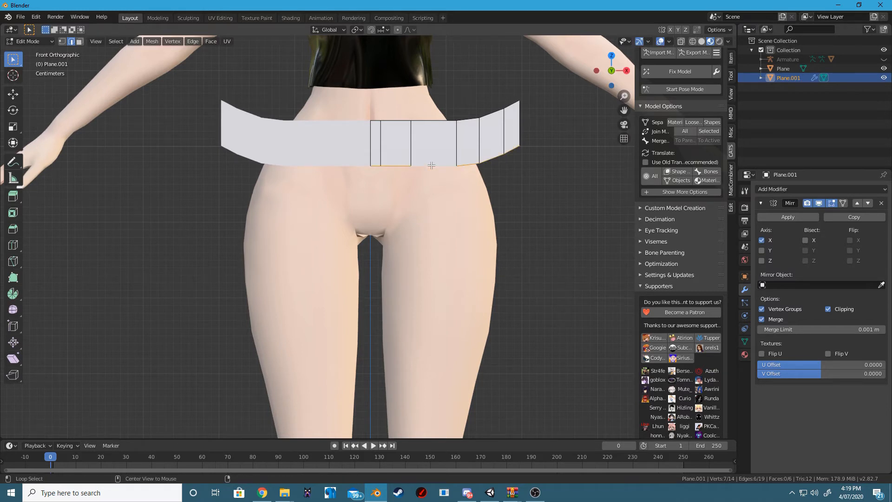
shift+middle_drag(435, 212, 450, 160)
scroll(424, 165, down, 1)
key(e)
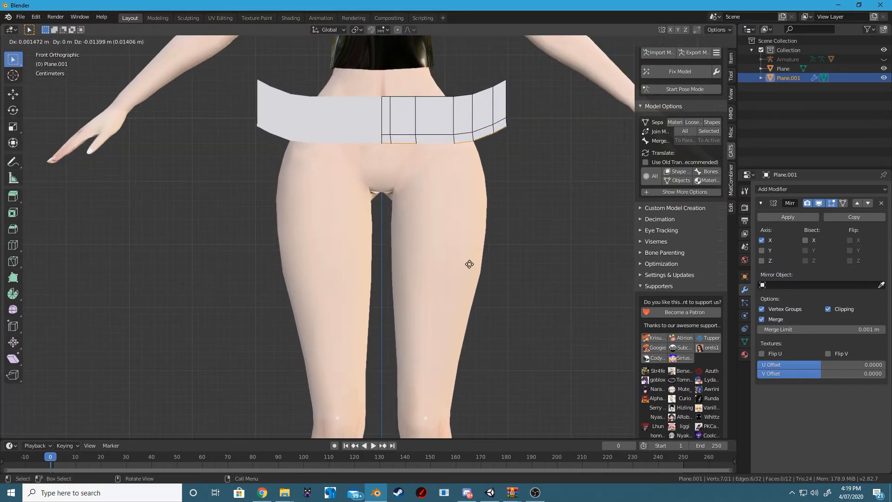
click(472, 274)
key(e)
click(488, 310)
key(e)
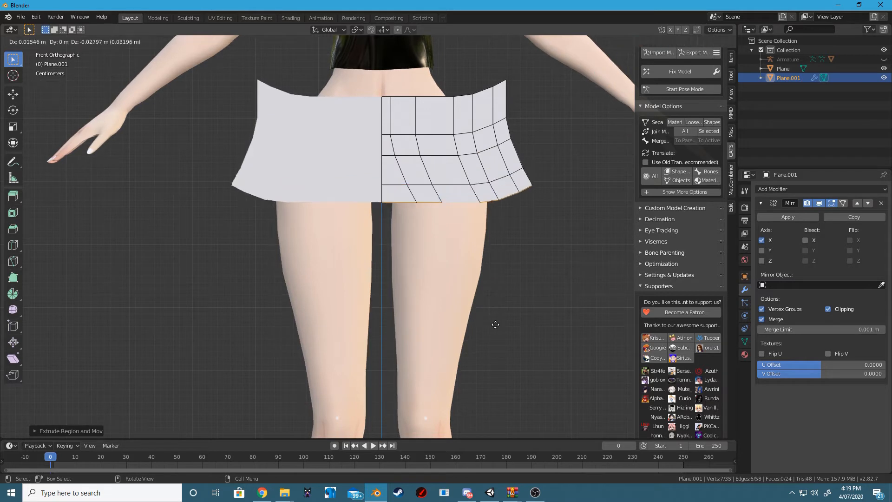
click(498, 329)
key(e)
click(523, 359)
key(e)
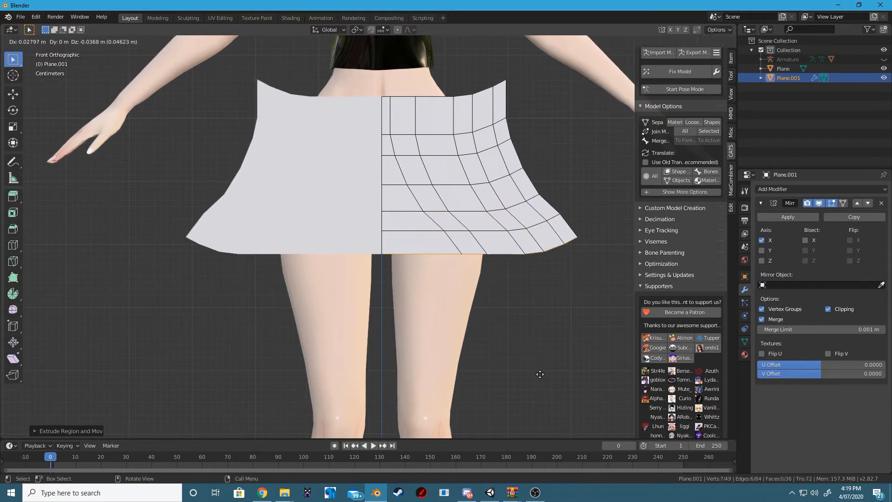
click(542, 375)
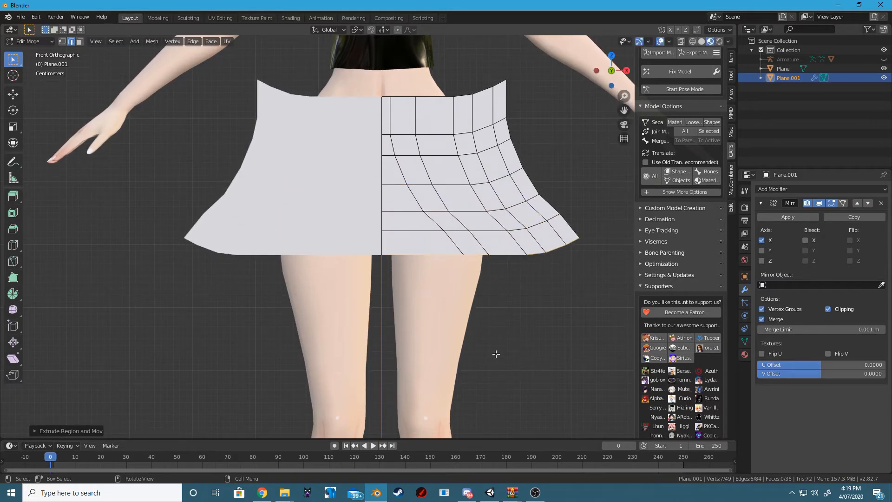
key(e)
click(498, 388)
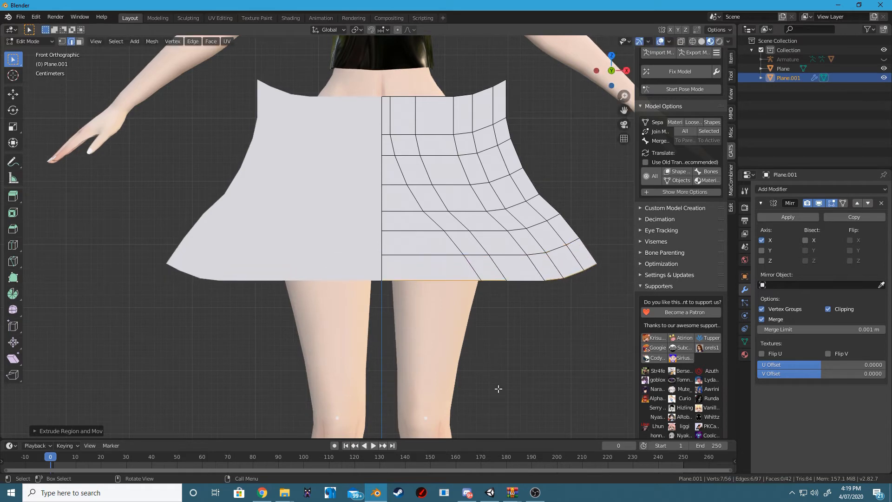
key(e)
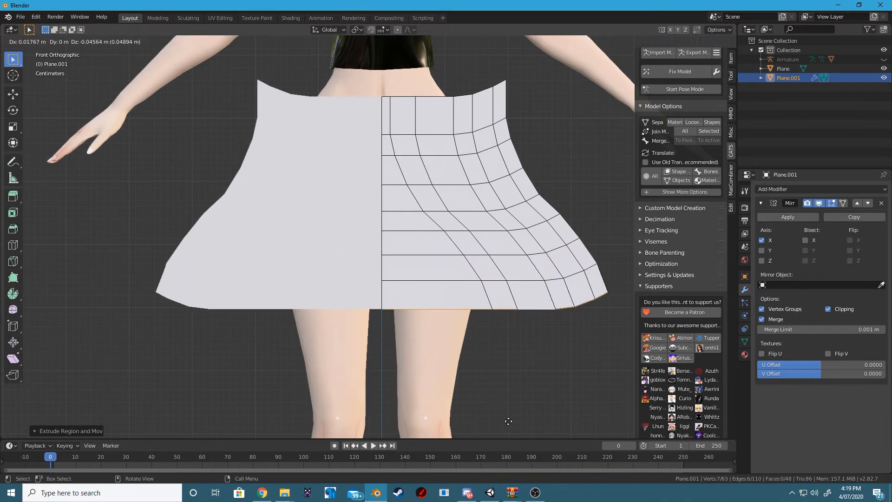
click(508, 422)
Add five evenly spaced vertical loop cuts in the skirt panel's column beside the centre line
scroll(345, 237, down, 3)
mouse_move(344, 237)
middle_down()
mouse_move(450, 248)
mouse_move(305, 241)
mouse_move(350, 239)
middle_up()
scroll(474, 289, up, 5)
key(ctrl+r)
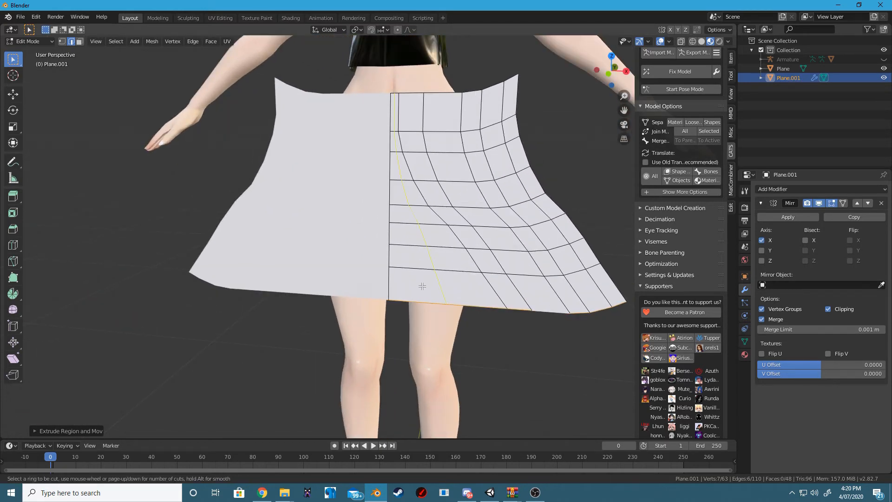
scroll(422, 285, up, 4)
click(423, 287)
right_click(421, 286)
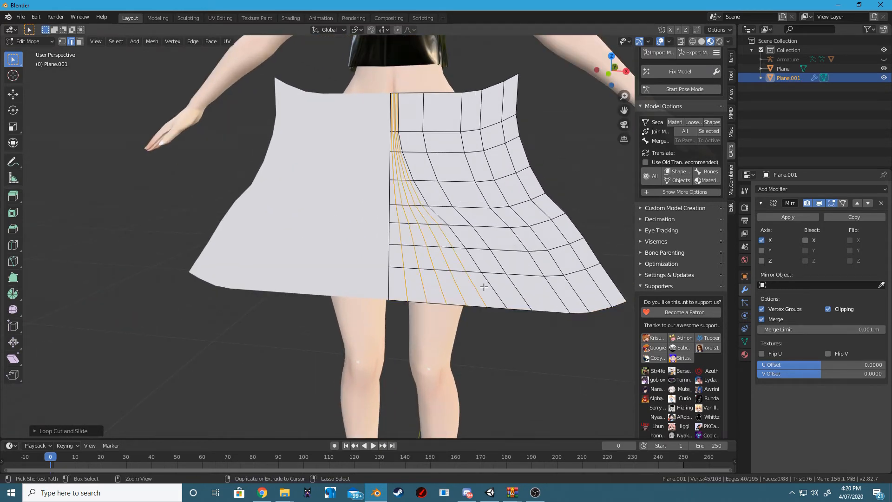
Add vertical loop cuts in the next three columns outward on the skirt panel: three, five and three cuts
key(ctrl+r)
scroll(499, 287, up, 1)
click(502, 273)
right_click(502, 273)
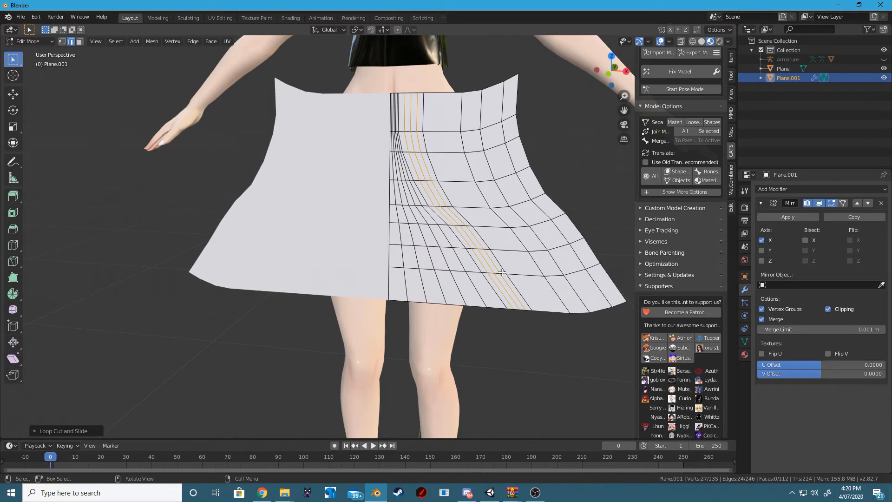
key(ctrl+r)
click(535, 277)
right_click(535, 277)
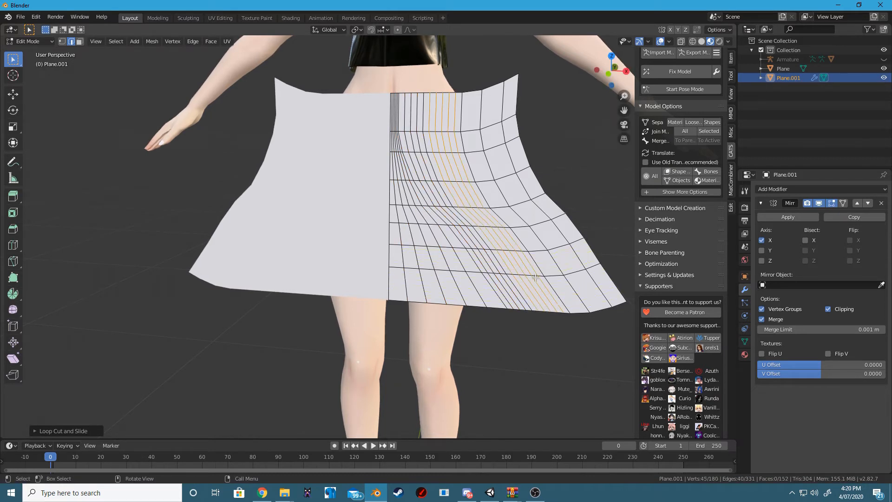
key(ctrl+r)
click(557, 279)
right_click(556, 280)
Add four vertical loop cuts in the skirt panel's second-outermost column and three in the outermost one
key(ctrl+r)
scroll(576, 280, up, 1)
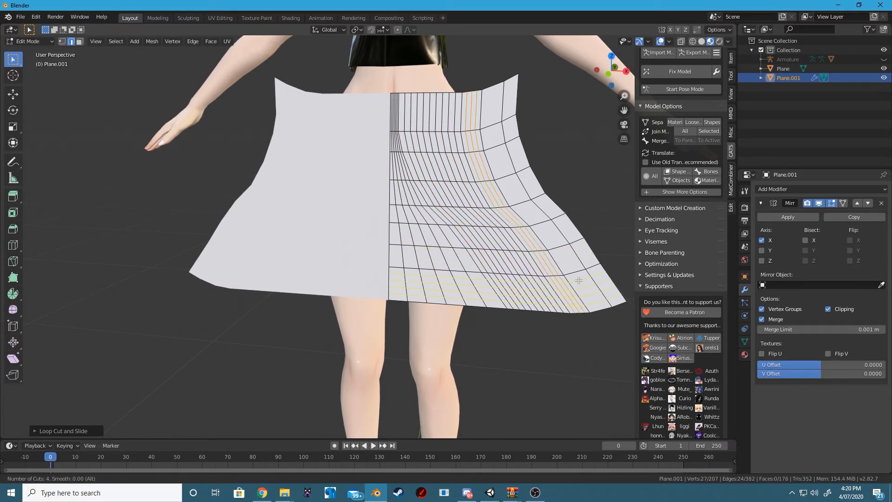
click(573, 268)
right_click(571, 266)
key(ctrl+r)
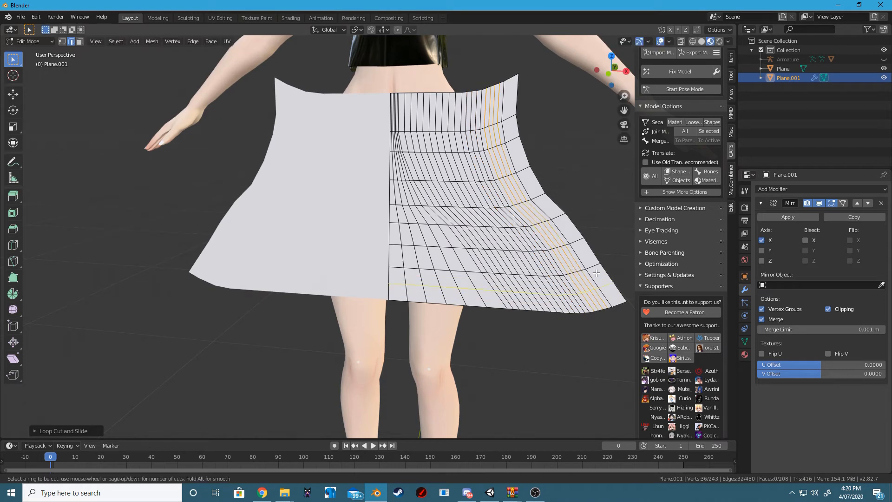
scroll(590, 265, up, 1)
click(590, 268)
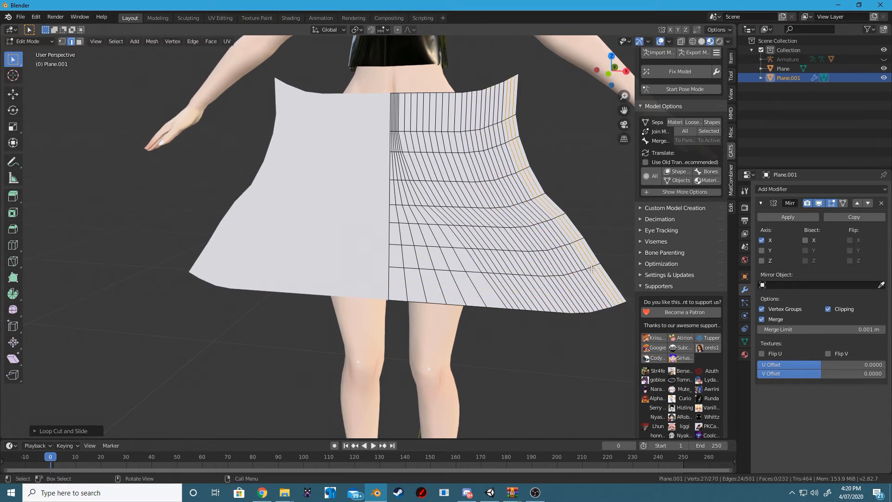
right_click(591, 269)
Add horizontal loop cuts in the skirt panel's three lowest rows: five in the hem row and four in each row above
key(ctrl+r)
scroll(565, 290, up, 4)
click(557, 297)
right_click(557, 298)
key(ctrl+r)
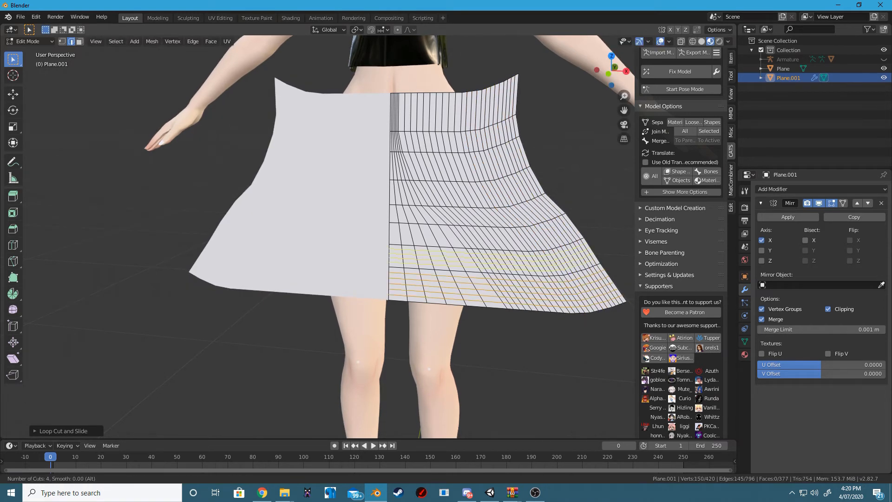
click(534, 261)
right_click(535, 261)
key(ctrl+r)
scroll(523, 246, up, 3)
click(516, 242)
right_click(515, 242)
Add five, four and five horizontal loop cuts in the three middle rows of the skirt panel, working upward
key(ctrl+r)
scroll(506, 223, up, 4)
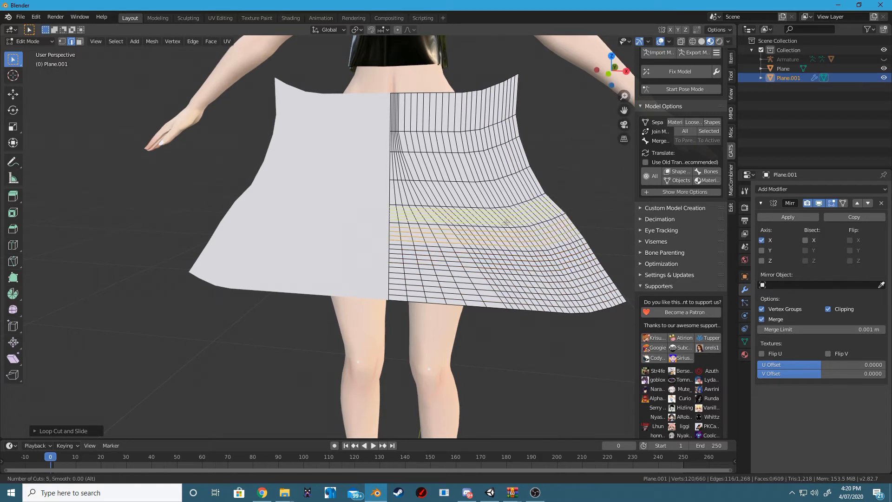
click(506, 223)
right_click(506, 223)
key(ctrl+r)
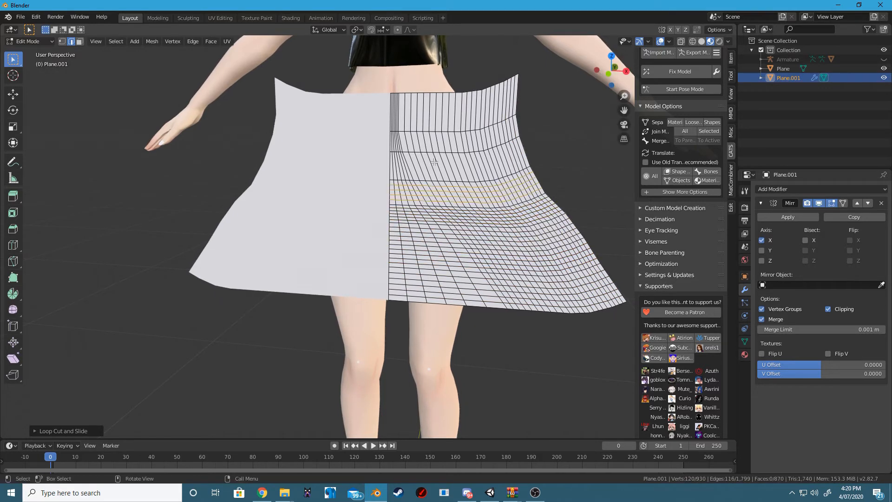
key(ctrl+r)
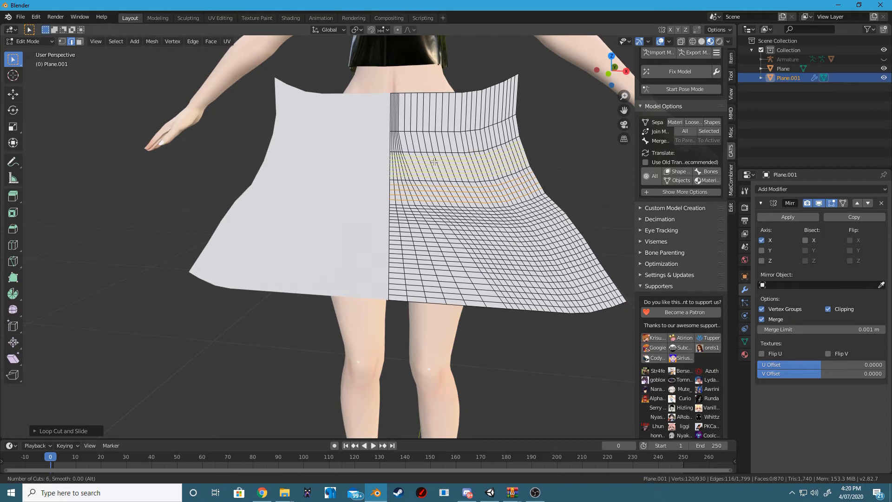
click(433, 161)
right_click(433, 161)
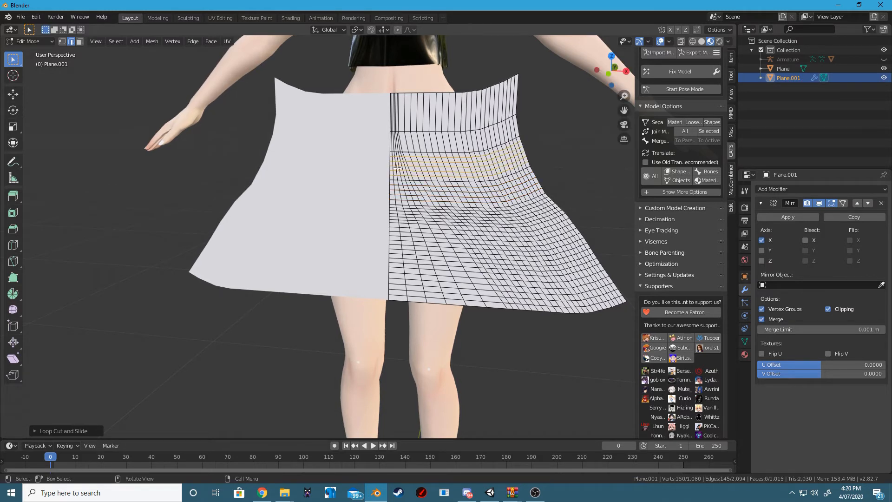
Add two horizontal loop cuts in the narrow row below the waistband and five in the waistband row
key(ctrl+r)
scroll(468, 147, down, 3)
click(468, 147)
right_click(468, 147)
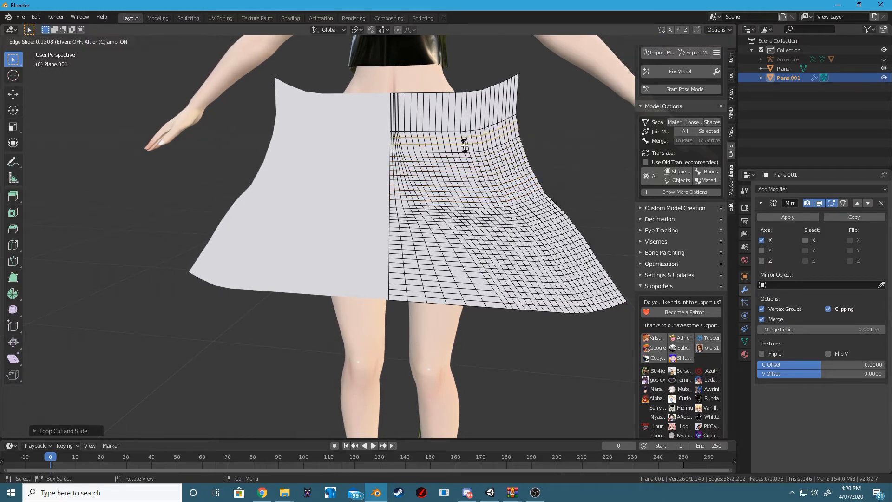
key(ctrl+r)
scroll(424, 121, up, 2)
right_click(424, 121)
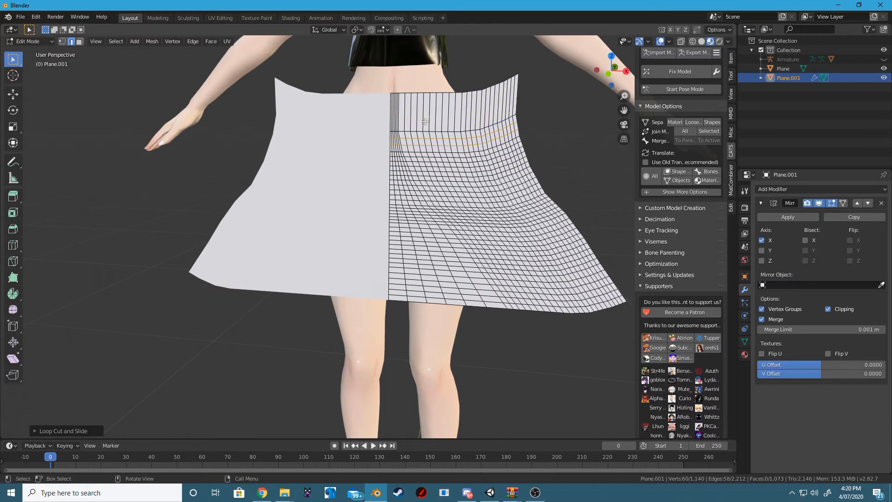
key(ctrl+r)
scroll(457, 124, up, 3)
click(456, 125)
right_click(457, 125)
Duplicate the whole skirt panel in place and move the copy along the Y axis behind the body
middle_drag(532, 251, 351, 241)
scroll(483, 255, down, 3)
key(a)
key(shift+d)
right_click(405, 235)
key(g)
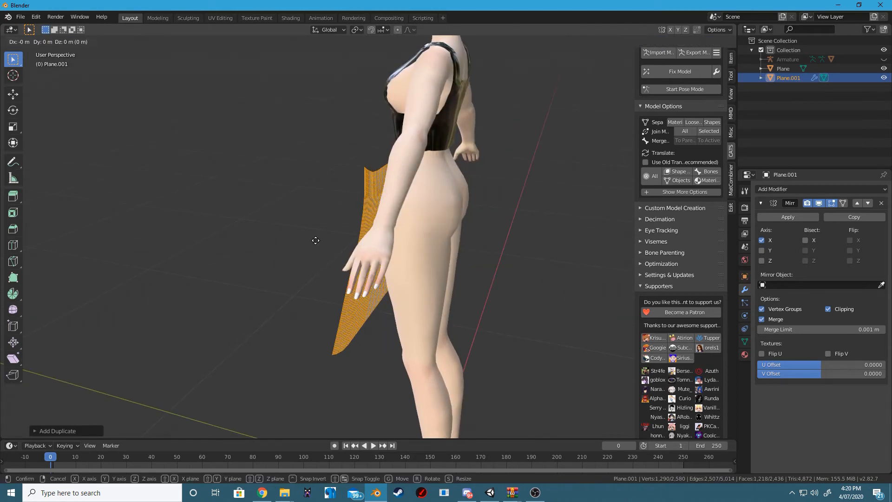
key(y)
click(412, 241)
Try bridging the waist edges of the front and back skirt panels, and undo the bridge
middle_drag(412, 241, 582, 209)
scroll(582, 209, up, 1)
key(Tab)
shift+middle_drag(475, 183, 503, 157)
key(Tab)
key(a)
scroll(478, 193, up, 3)
key(alt+a)
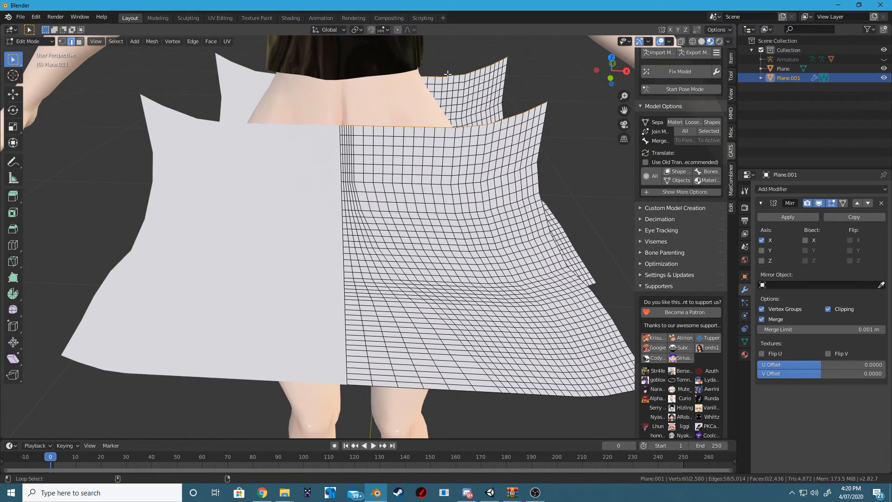
scroll(569, 131, down, 2)
right_click(544, 157)
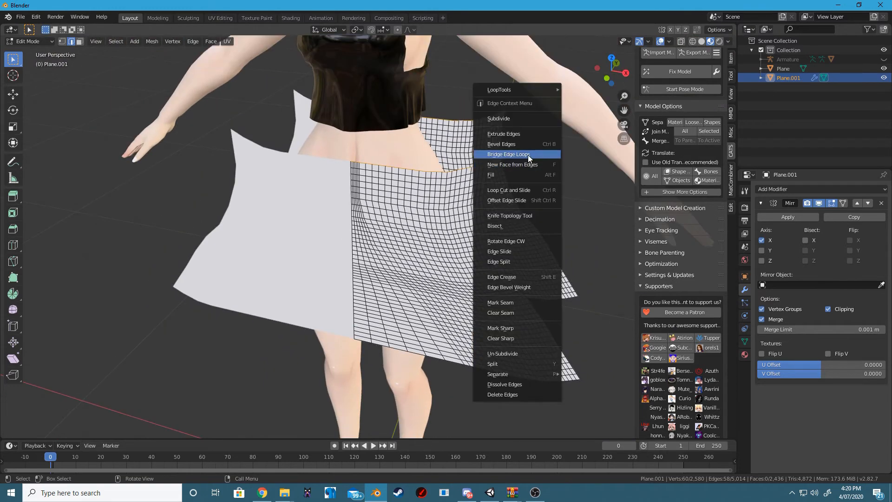
click(528, 155)
scroll(377, 165, up, 5)
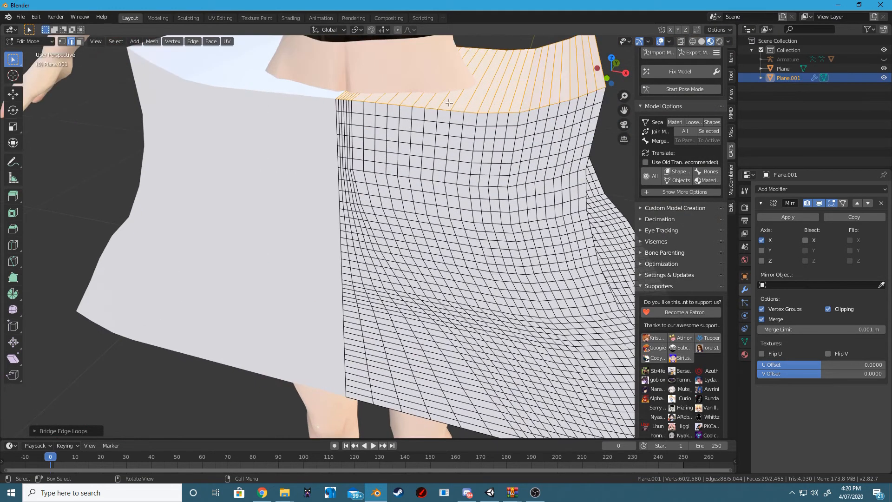
middle_drag(537, 112, 496, 100)
key(ctrl+z)
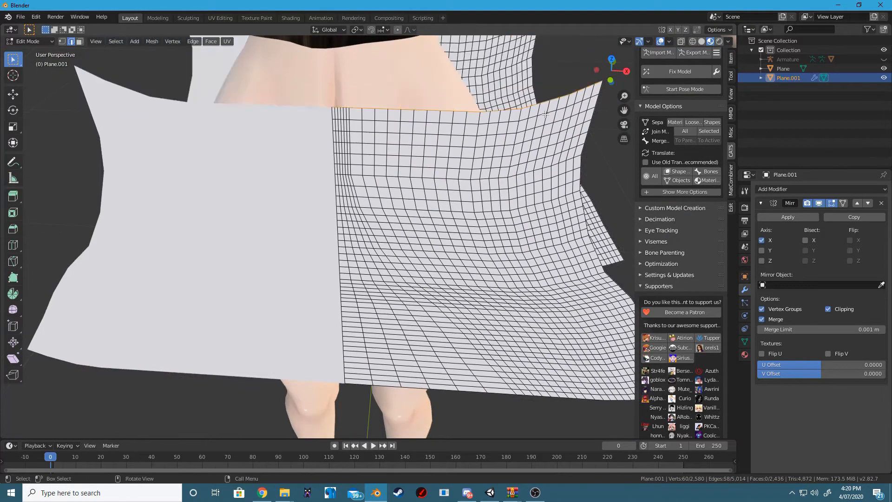
Clear the selection and select the outer side edge loops of both skirt panels, with X-ray on
middle_drag(562, 94, 264, 139)
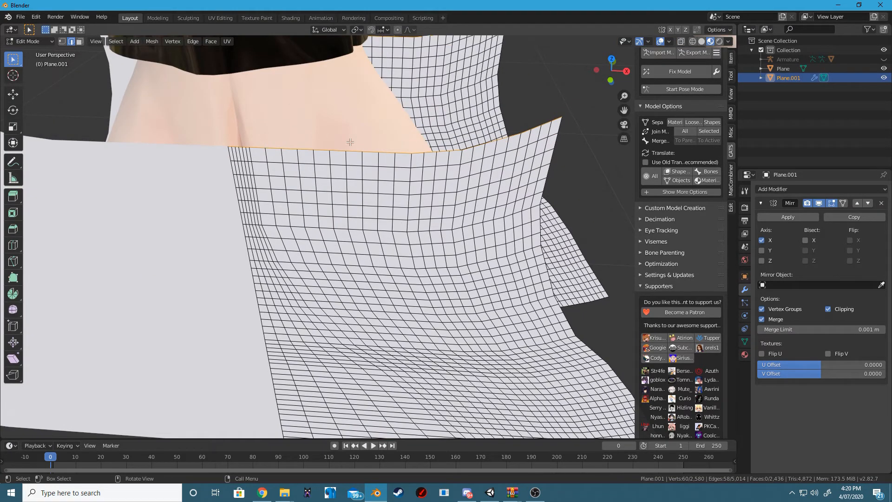
scroll(390, 157, down, 3)
scroll(378, 160, up, 3)
middle_drag(537, 196, 502, 175)
key(a)
key(a)
shift+middle_drag(565, 260, 536, 160)
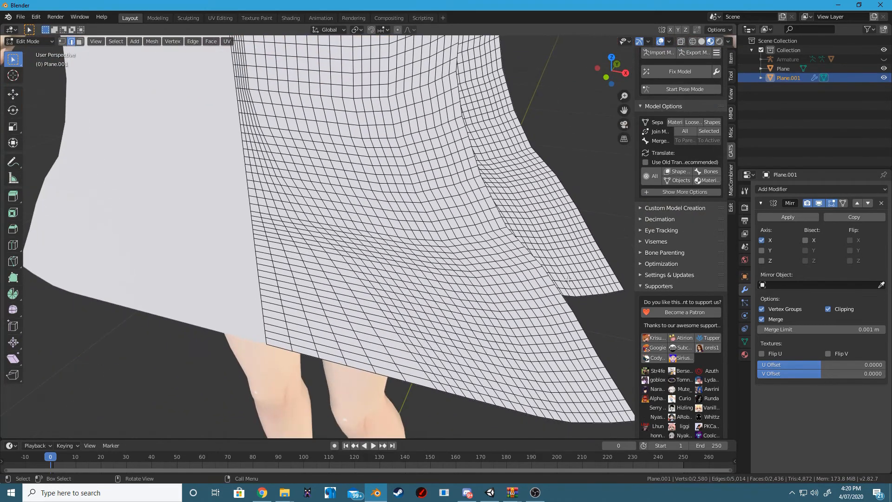
alt+click(559, 293)
scroll(531, 221, down, 2)
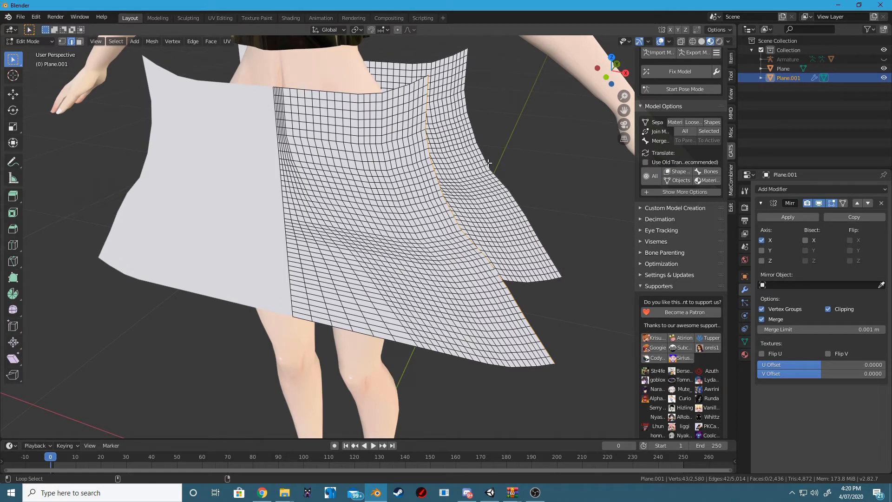
middle_drag(442, 225, 472, 214)
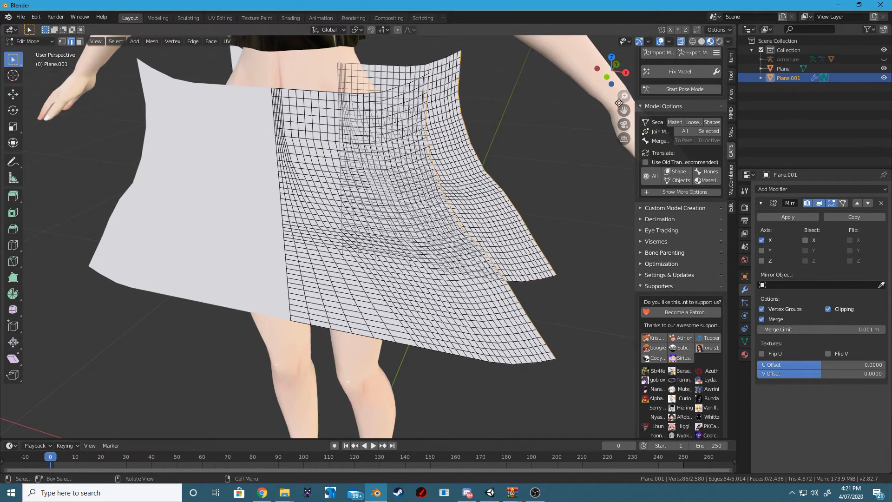
In front view, deselect the lower ends of both side edge loops near the hem with circle select
click(625, 73)
key(KP_1)
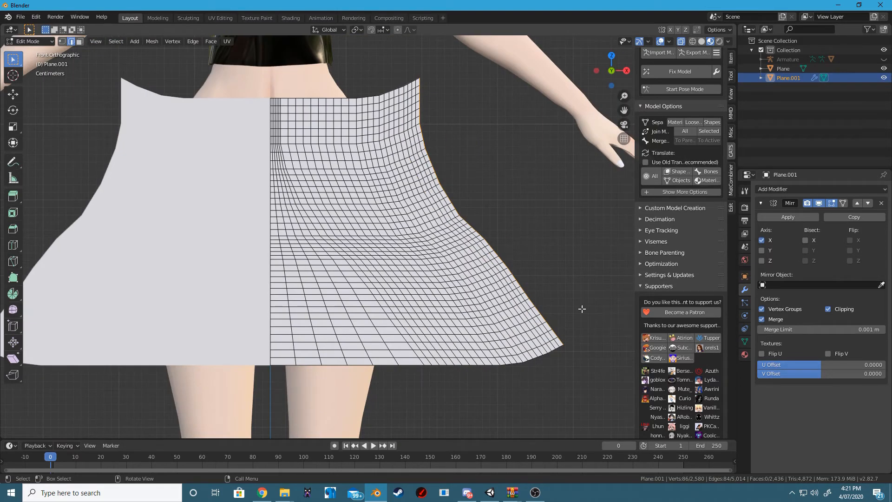
key(c)
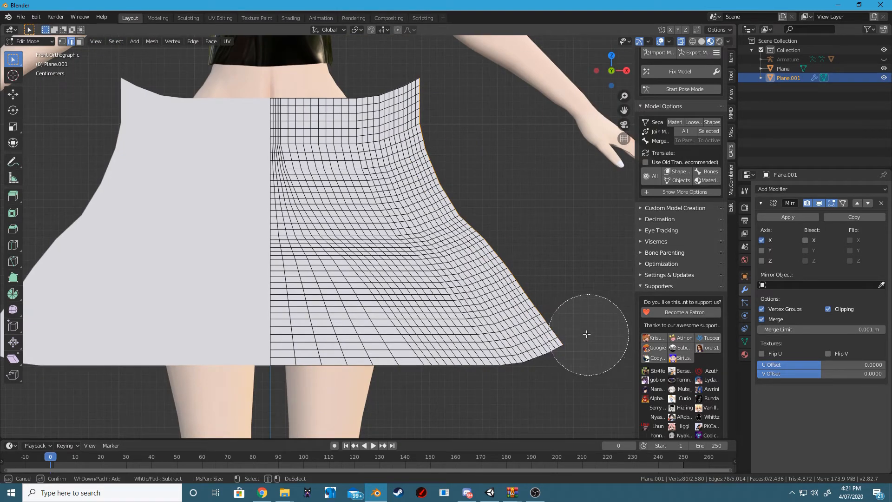
middle_click(578, 327)
mouse_move(574, 325)
middle_down()
mouse_move(554, 305)
mouse_move(505, 364)
mouse_move(548, 260)
middle_up()
right_click(554, 304)
Bridge the selected side edge loops and delete only the new faces, keeping the connecting edges as sewing threads
key(ctrl+e)
click(592, 146)
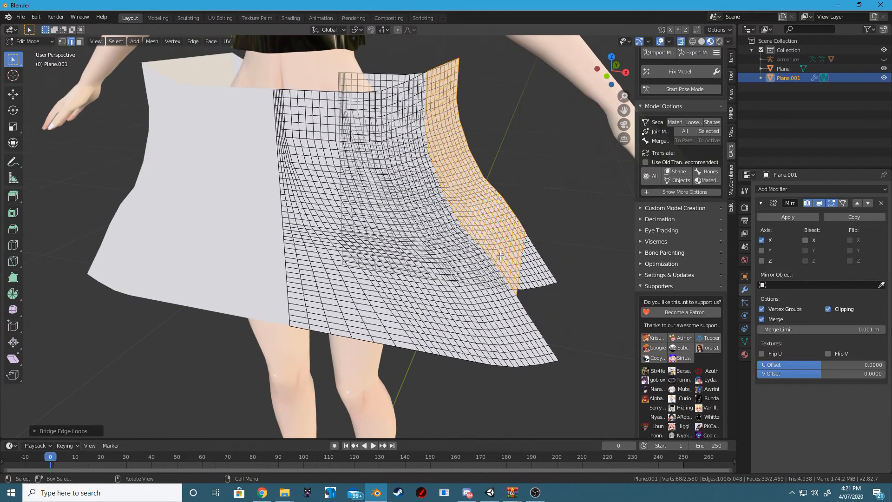
key(x)
click(577, 209)
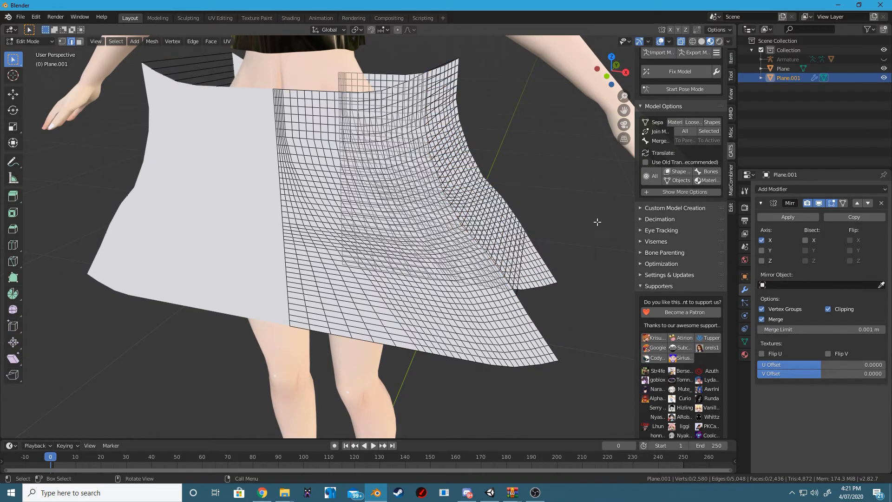
Leave Edit Mode and enable cloth physics on the skirt with the Rubber preset
middle_drag(596, 222, 352, 221)
key(Tab)
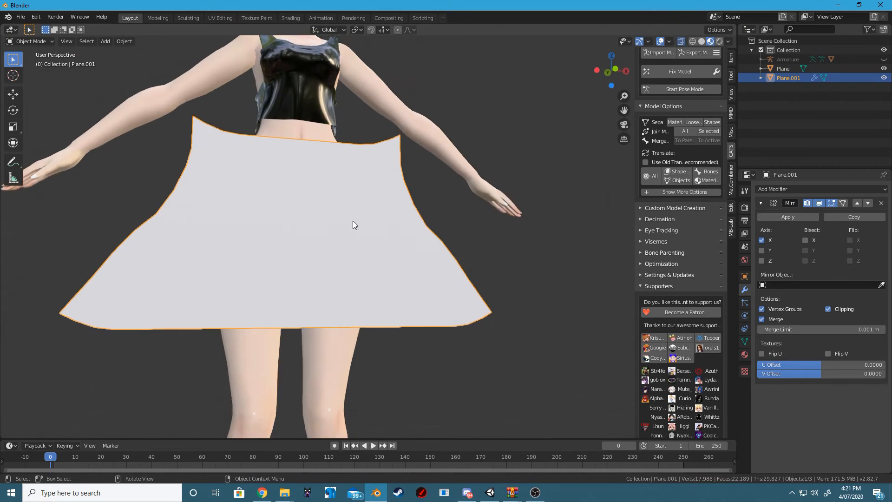
click(744, 316)
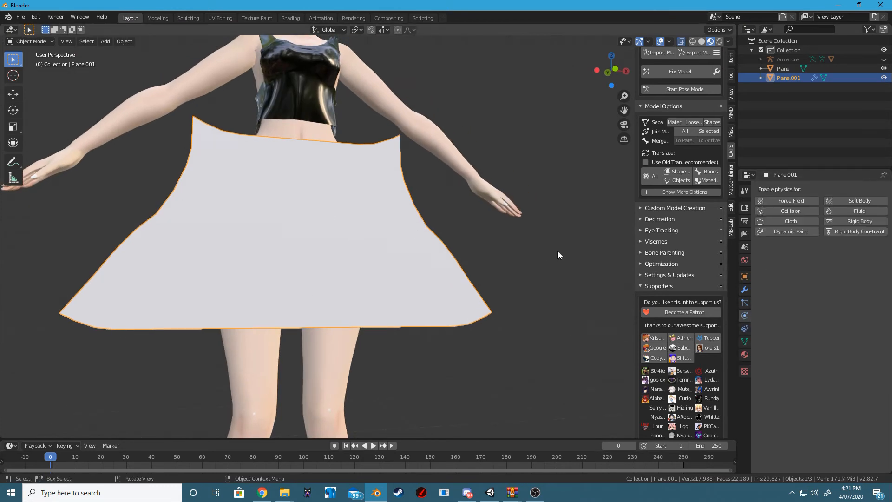
click(785, 221)
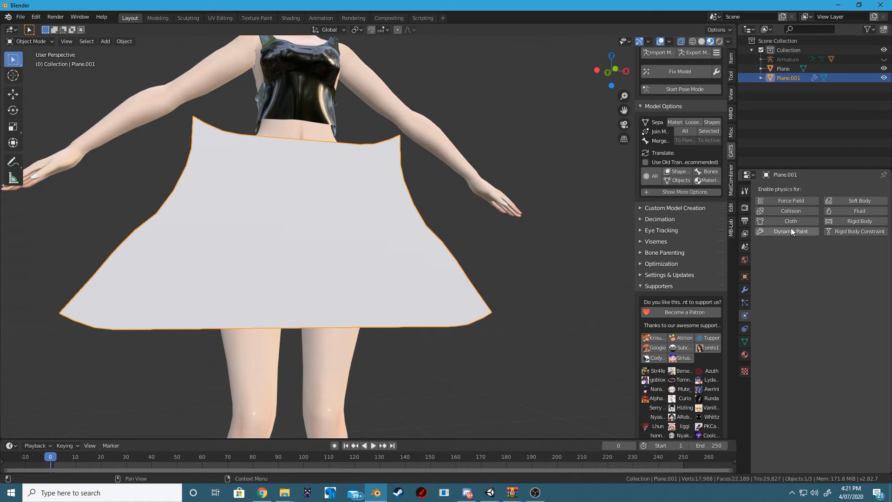
click(872, 246)
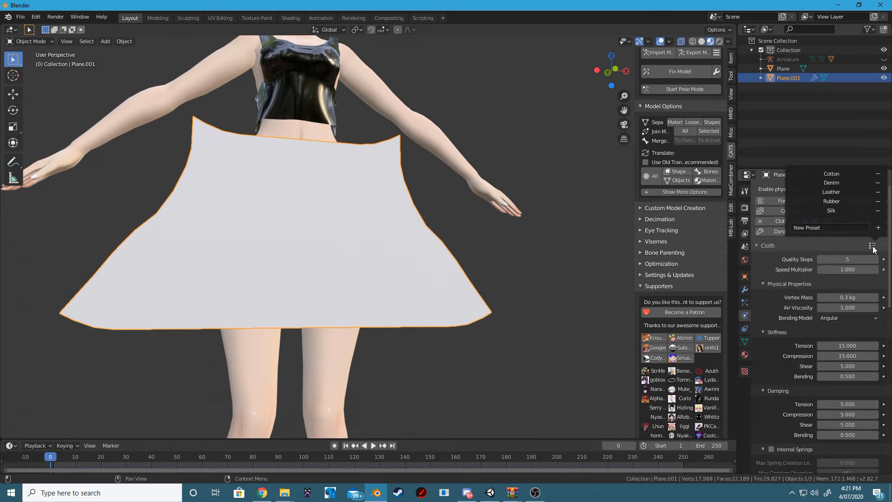
click(838, 204)
Set the cloth's object collision distance to 0.004 m and enable Sewing with a max force of 80, plus Dynamic Mesh
scroll(831, 307, down, 15)
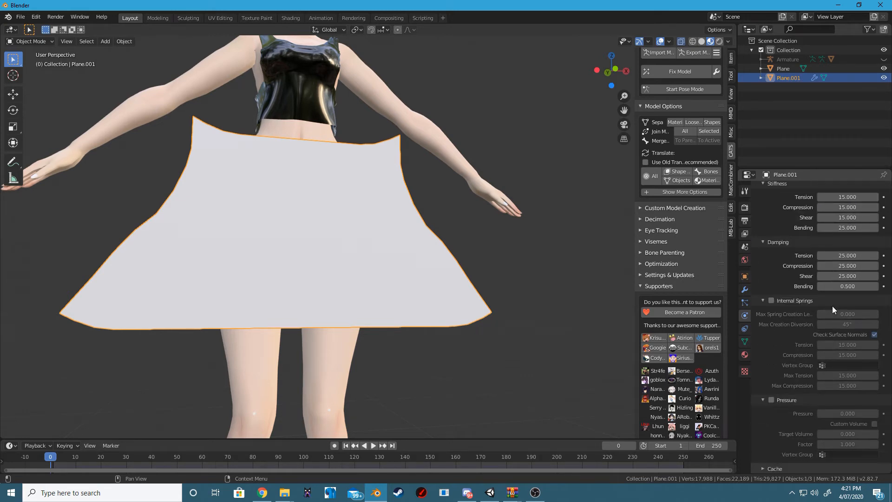
scroll(831, 308, down, 4)
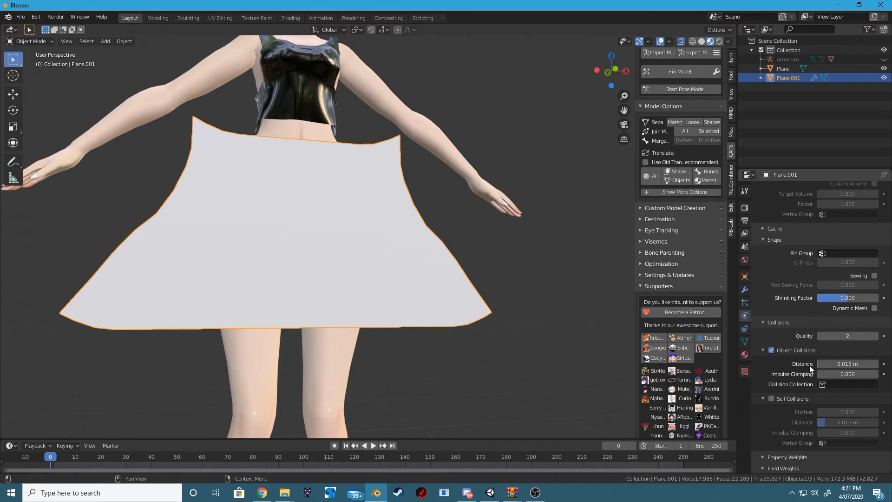
scroll(800, 291, up, 1)
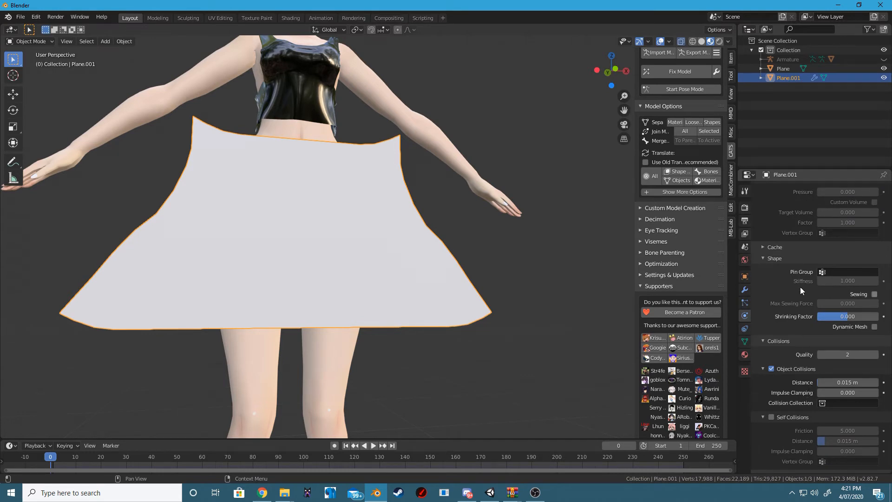
click(844, 380)
click(874, 294)
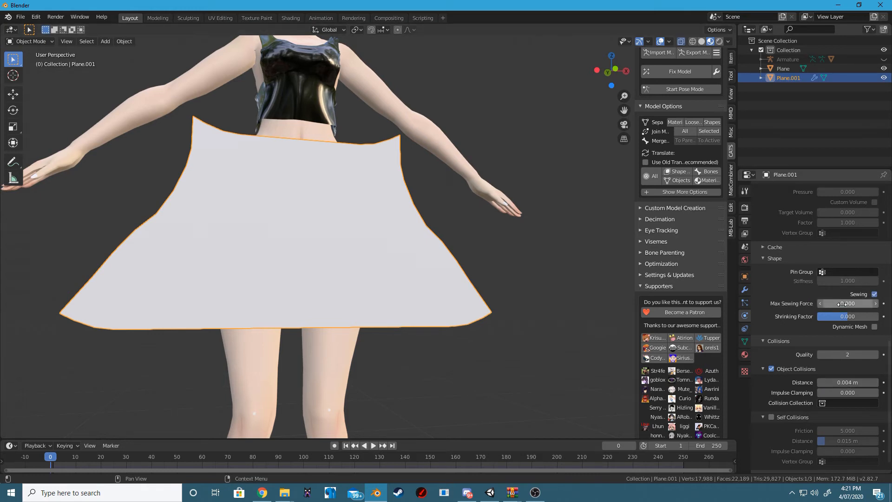
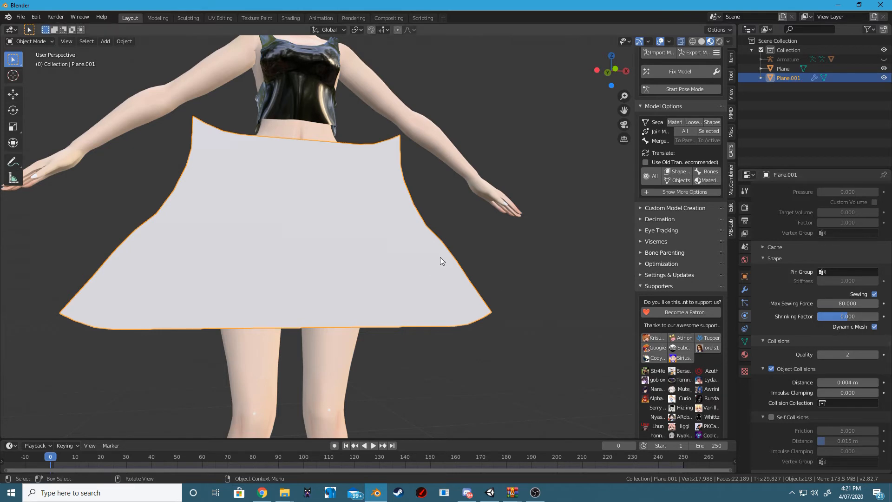
middle_drag(439, 258, 325, 286)
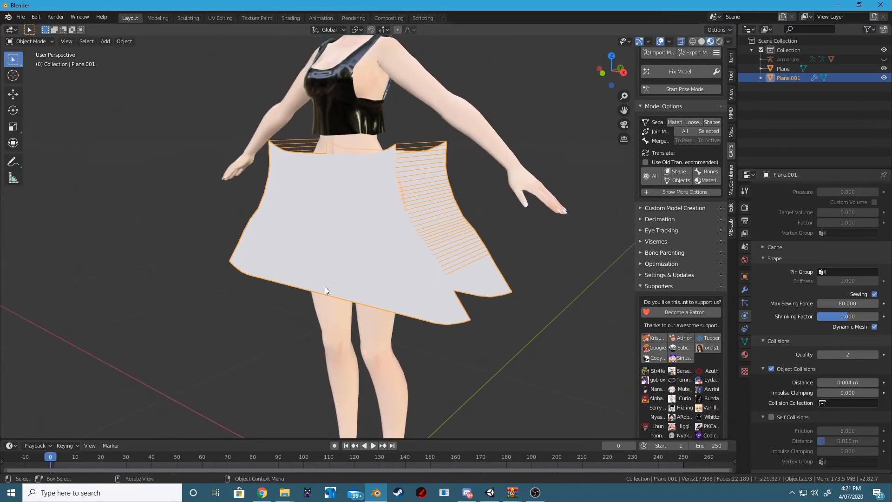
Play the cloth simulation briefly to check how the skirt sews around the hips, and return to the first frame
click(370, 448)
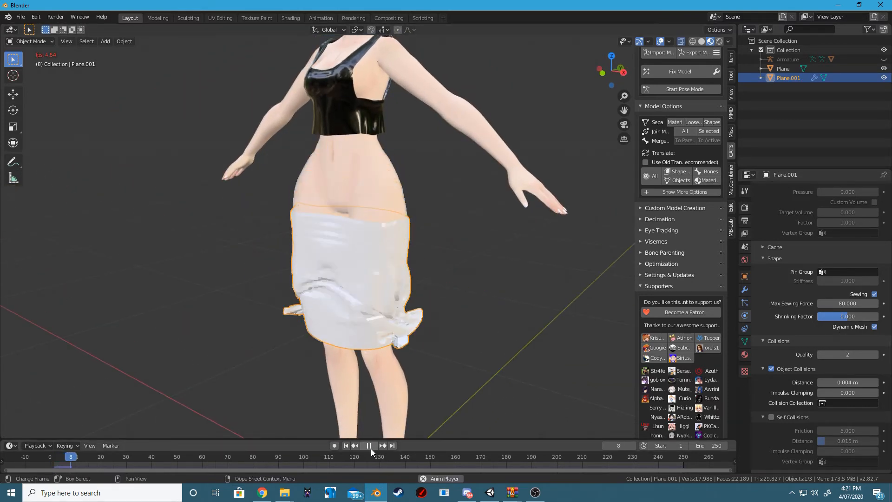
click(371, 446)
middle_drag(374, 362, 353, 447)
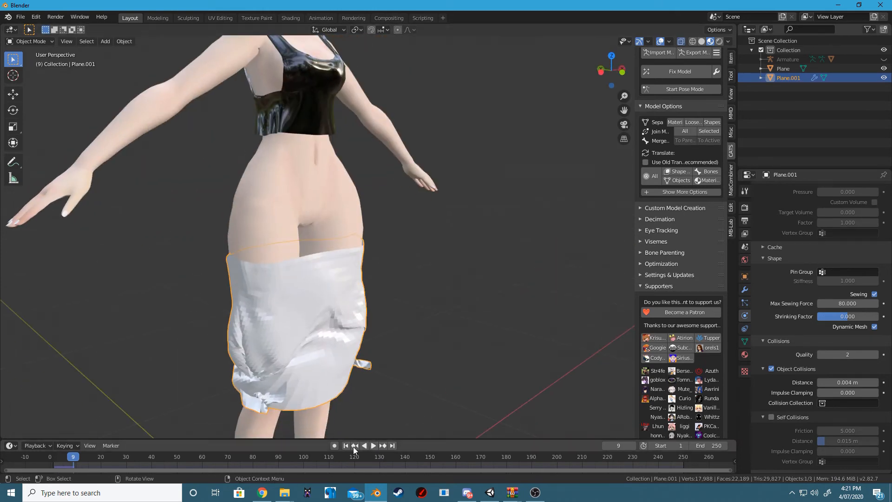
click(344, 445)
middle_drag(483, 301, 422, 308)
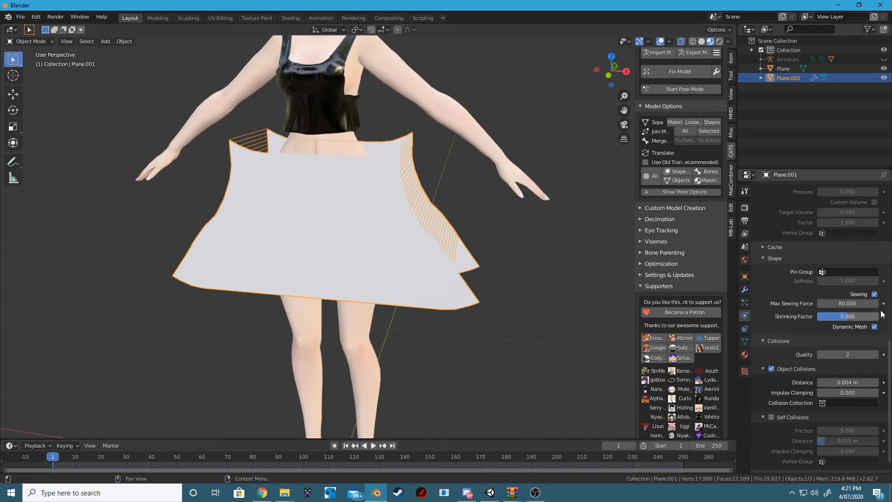
Set the cloth's Shrinking Factor to 0.299, test the simulation briefly, and return to the first frame
drag(847, 316, 856, 316)
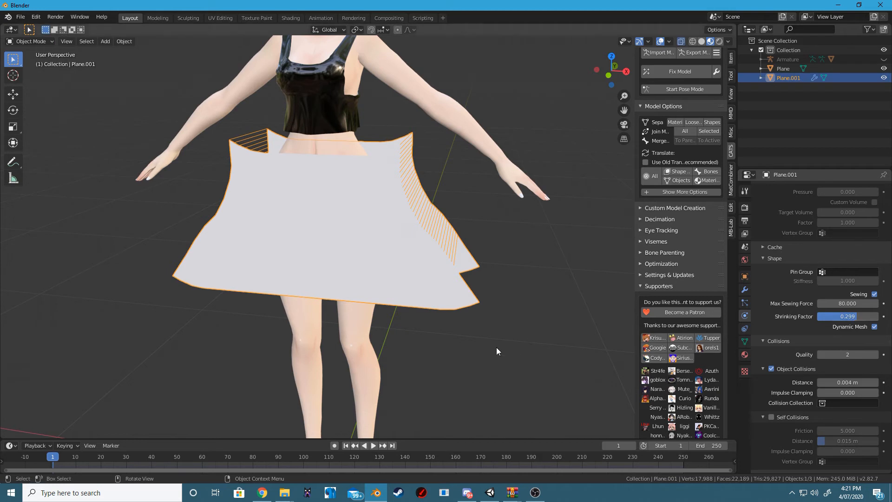
click(374, 445)
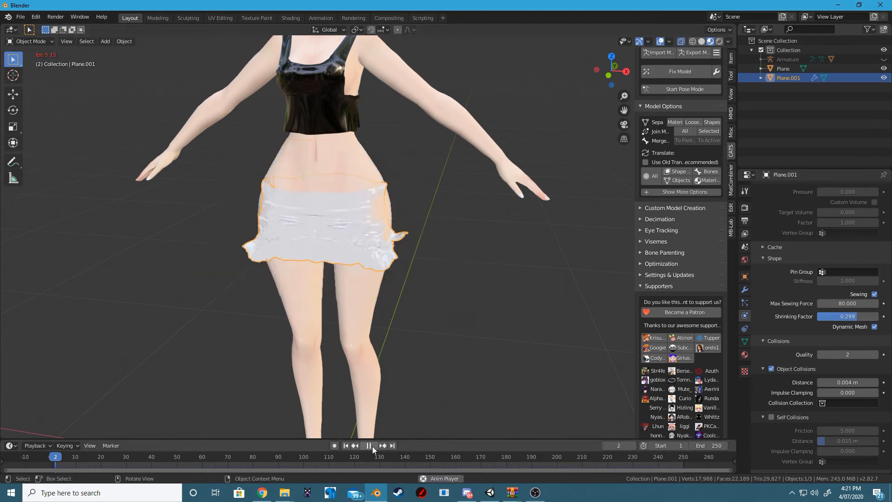
click(345, 446)
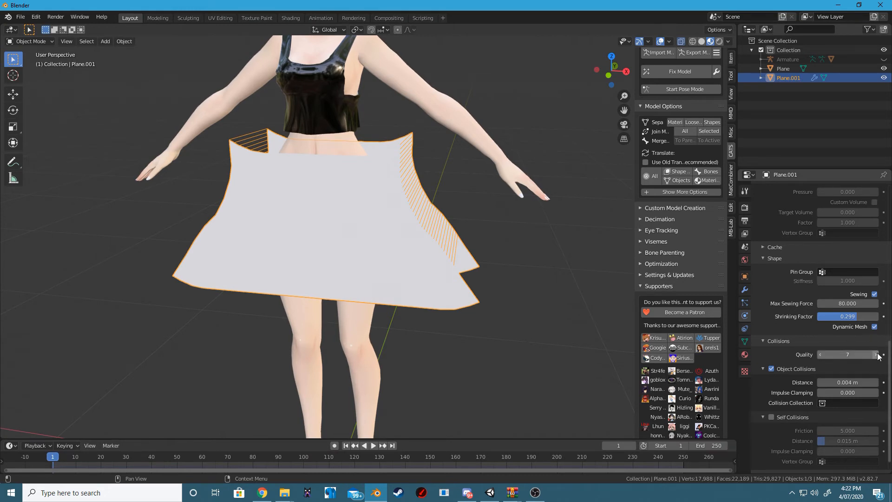
Set the cloth's collision Quality to 10 and Shrinking Factor to 0.134, test the simulation, and rewind it
drag(848, 316, 832, 317)
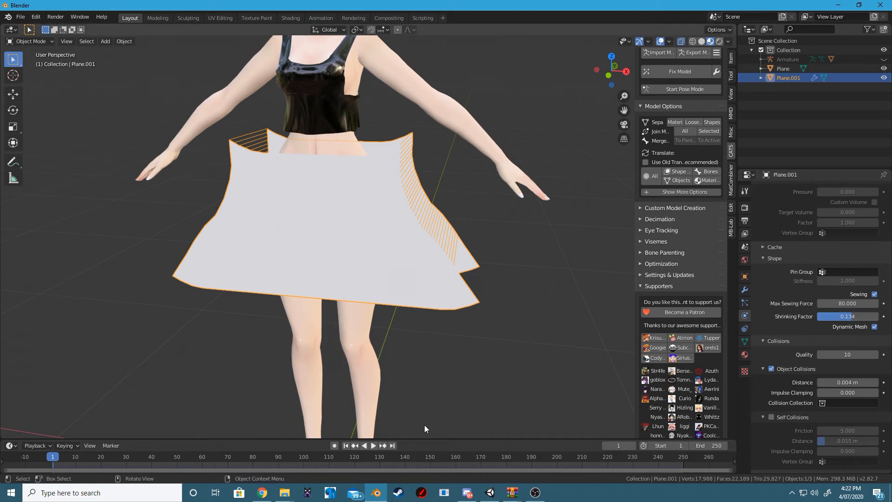
click(372, 445)
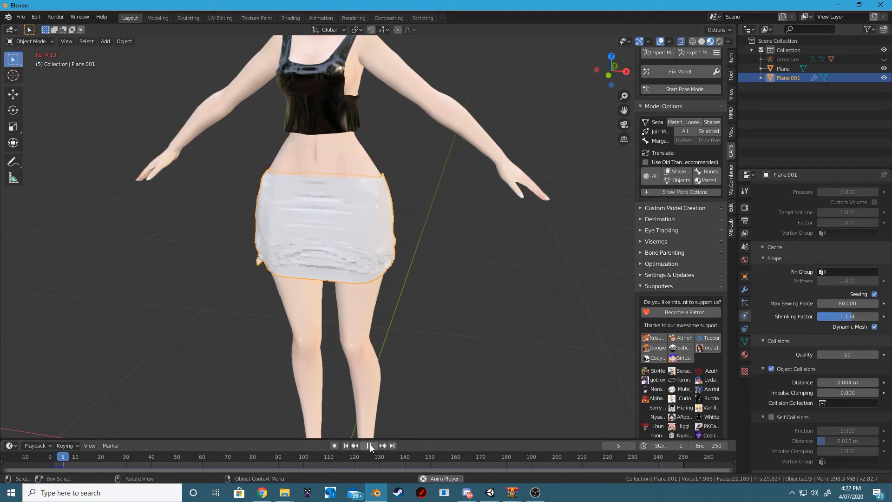
click(370, 445)
middle_drag(257, 304, 428, 434)
click(344, 446)
Move the whole skirt mesh up about 0.054 m along Z in Edit Mode and return to Object Mode
middle_drag(339, 363, 347, 272)
key(Tab)
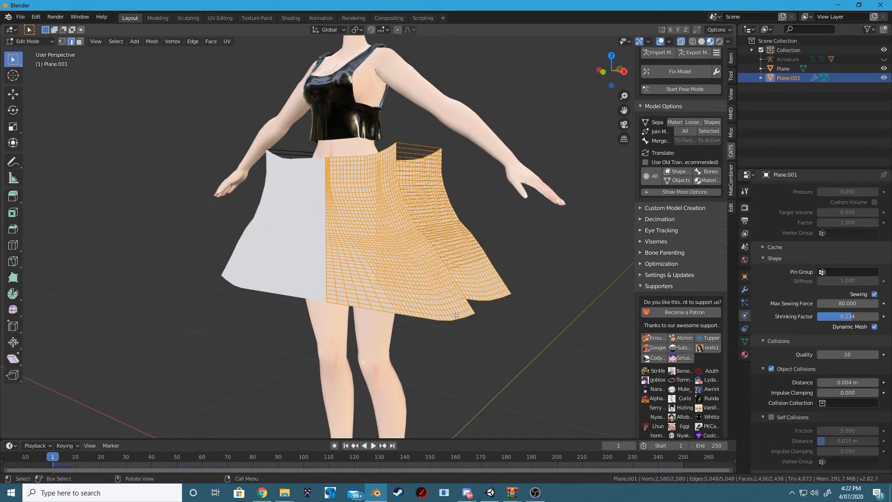
key(g)
key(z)
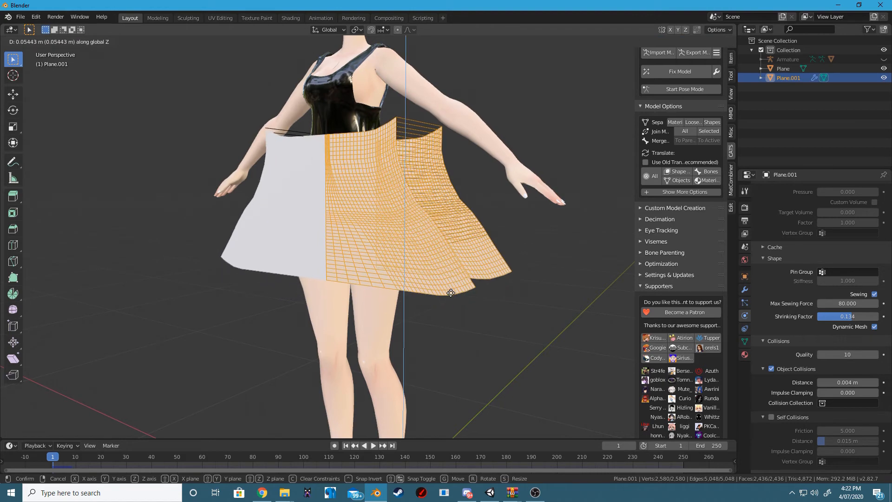
click(451, 293)
middle_drag(374, 227, 414, 225)
key(Tab)
middle_drag(553, 217, 493, 215)
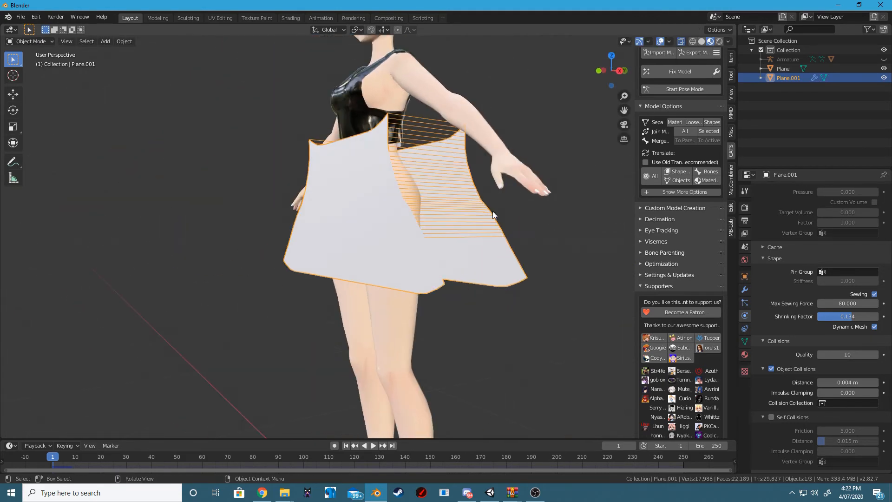
Play the simulation twice to check the raised skirt, rewinding to the first frame each time
click(370, 444)
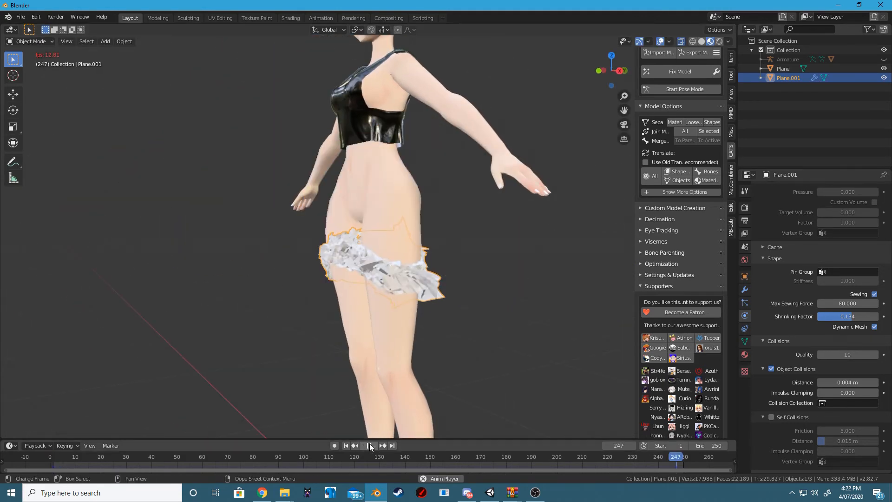
click(345, 446)
middle_drag(447, 430, 378, 308)
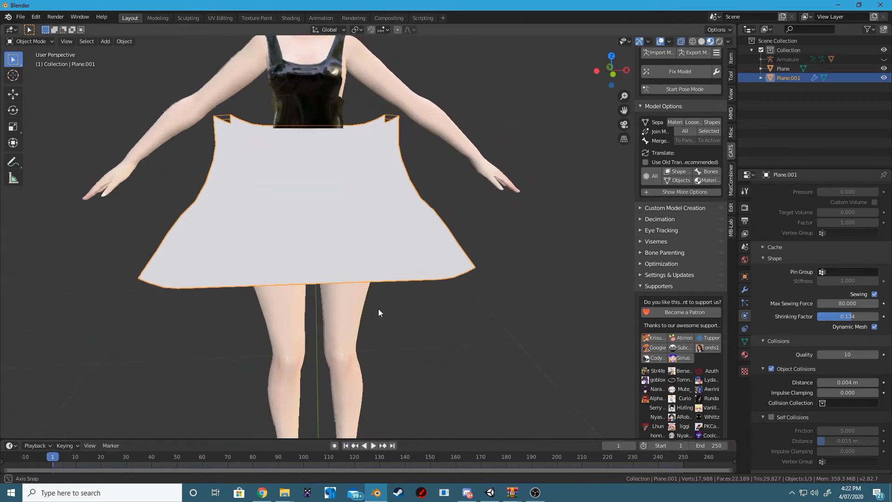
click(375, 445)
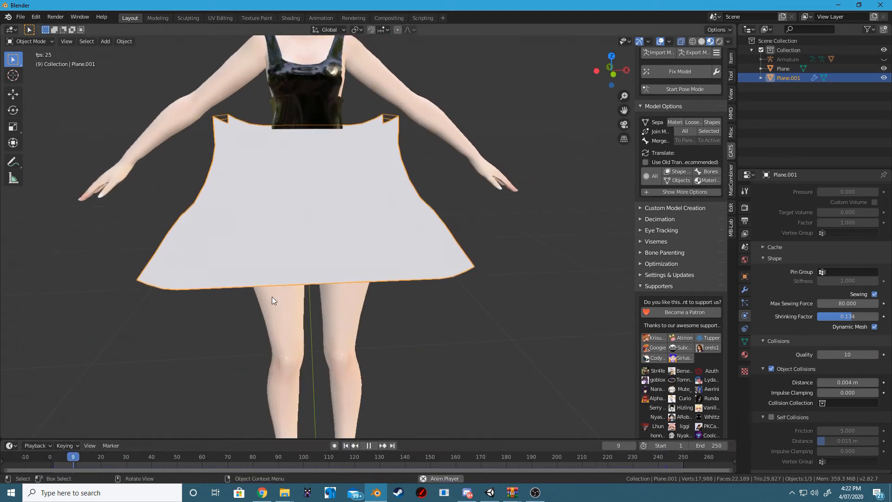
click(368, 445)
click(346, 445)
Nudge the skirt mesh slightly in Edit Mode, rerun the cloth simulation to inspect the drape, and rewind
key(Tab)
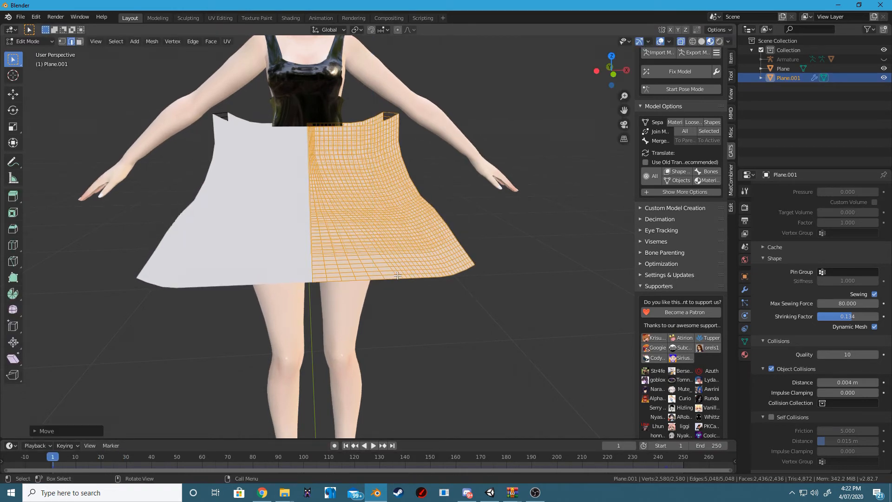
key(Tab)
click(372, 445)
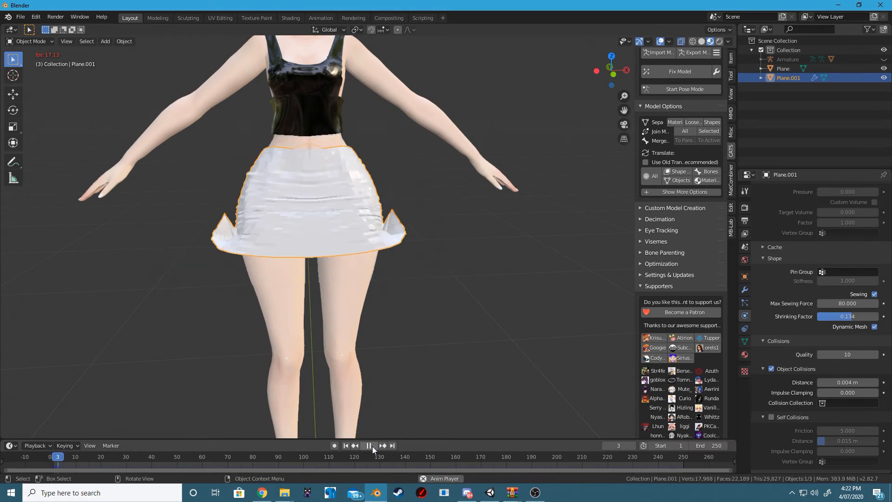
click(372, 446)
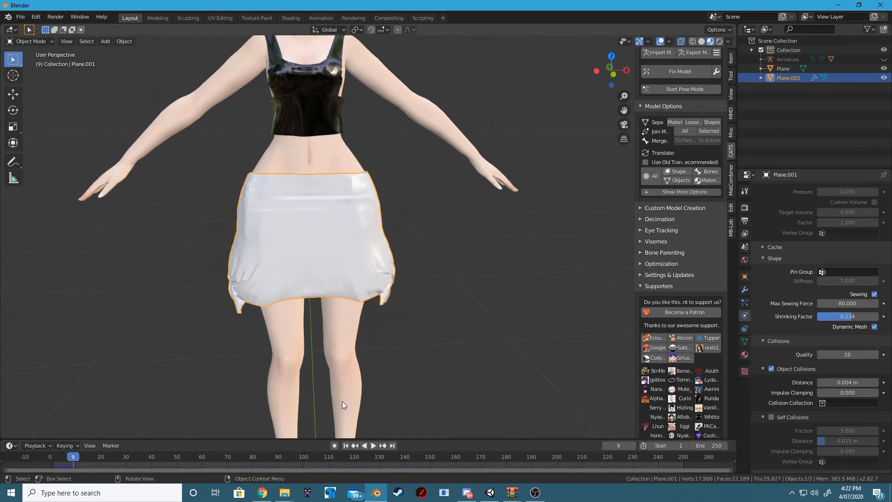
middle_drag(342, 400, 380, 345)
click(348, 445)
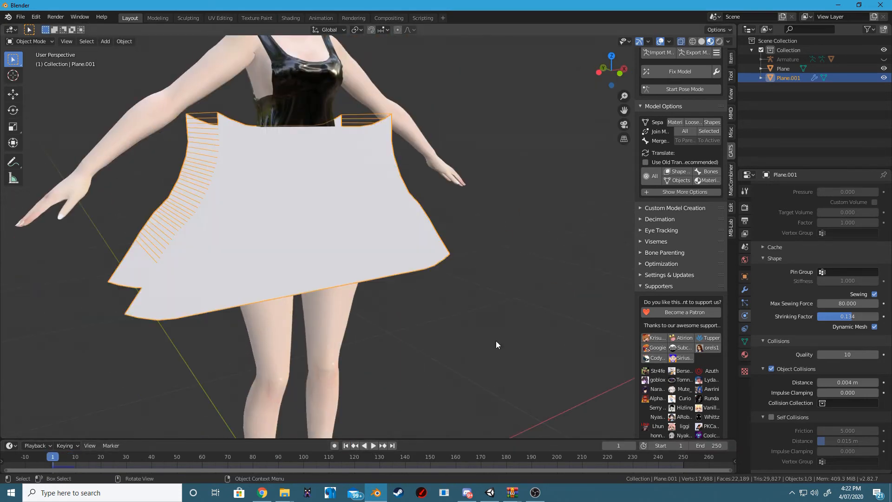
Reduce the cloth's Gravity field weight to 0.326, simulate the skirt to inspect its drape, and rewind
scroll(811, 353, down, 1)
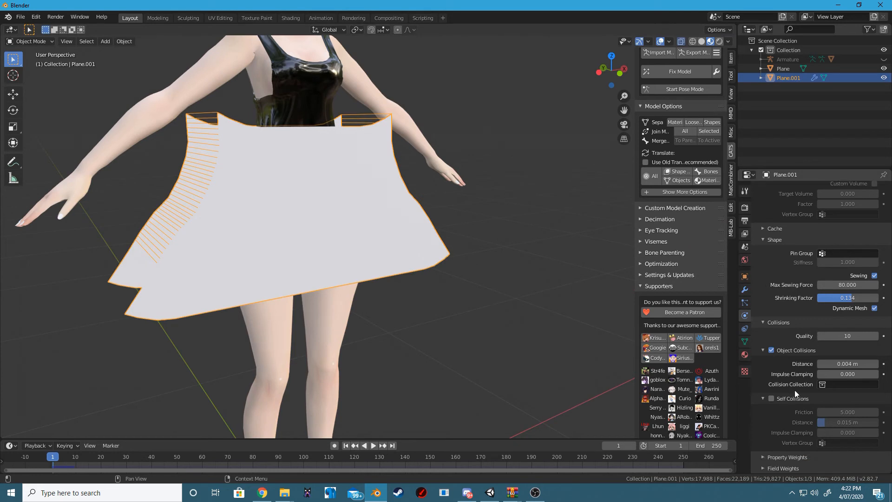
click(762, 468)
scroll(797, 439, down, 6)
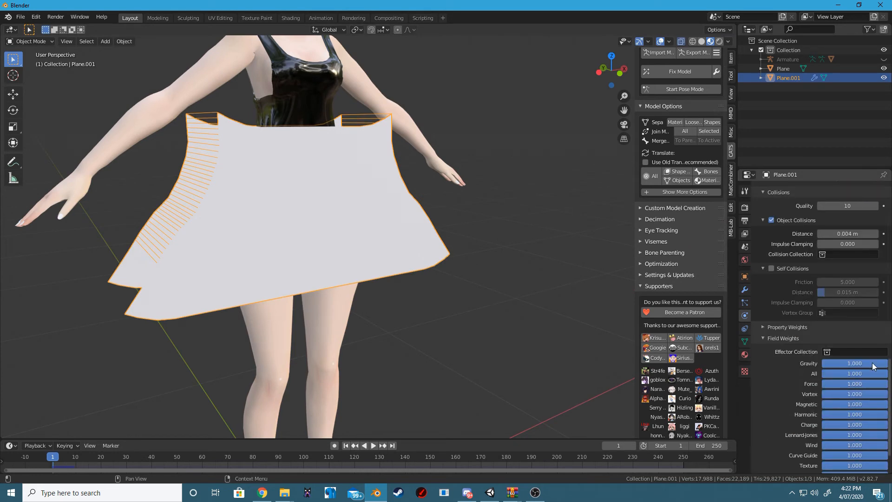
drag(872, 366, 847, 365)
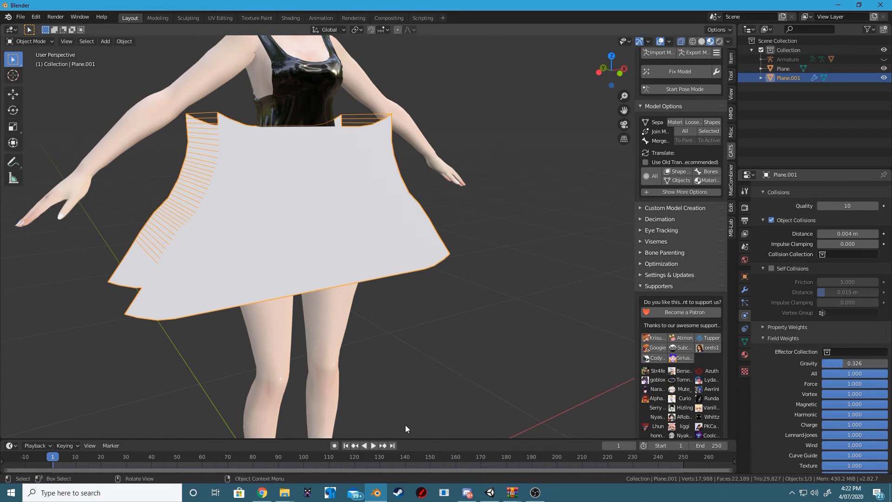
click(374, 445)
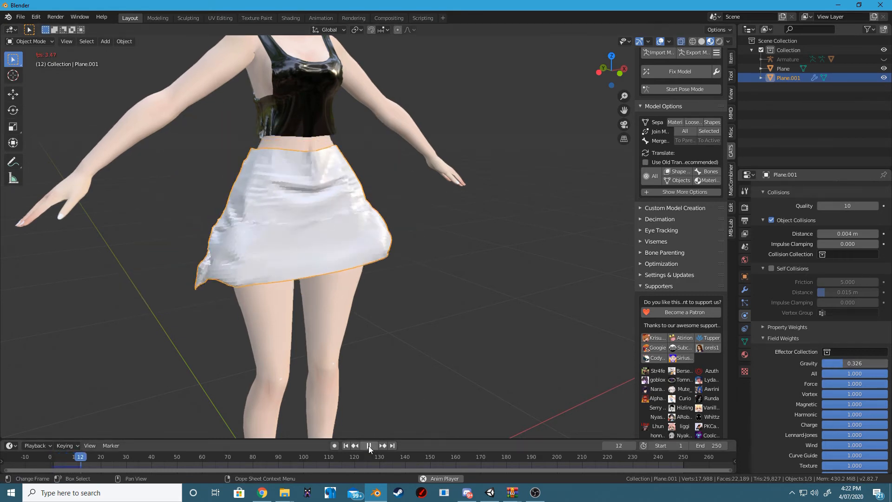
click(368, 445)
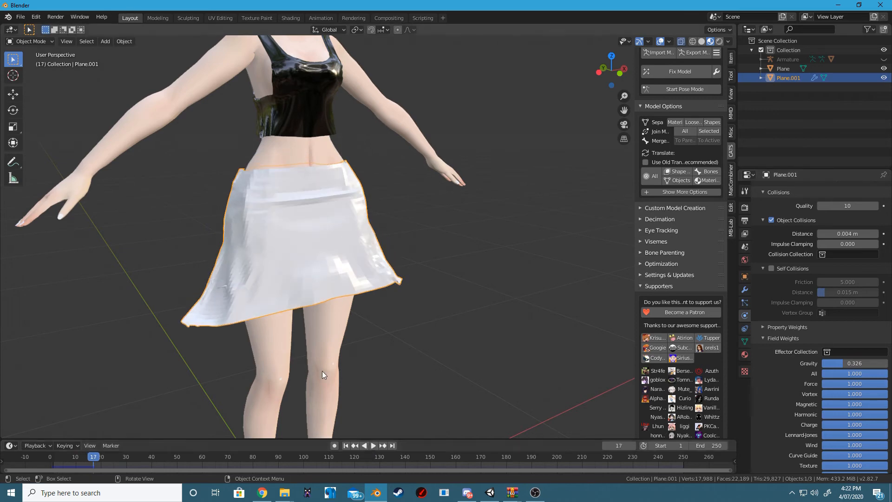
middle_drag(322, 371, 381, 418)
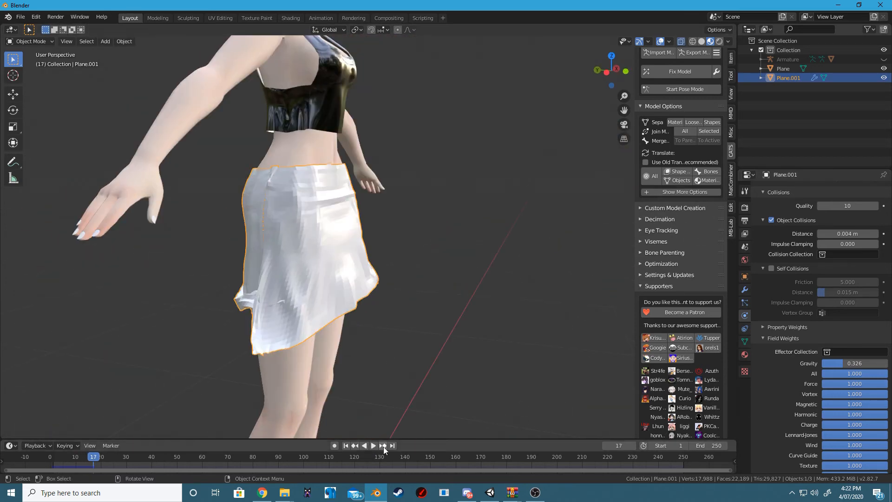
click(347, 445)
Raise the cloth's Shrinking Factor to 0.299, run a short simulation with the reduced gravity, and rewind
scroll(854, 236, up, 4)
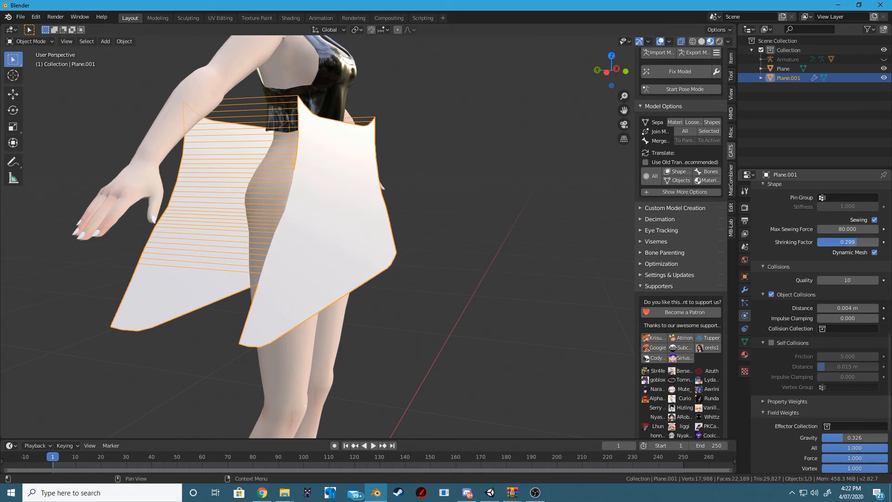
click(373, 446)
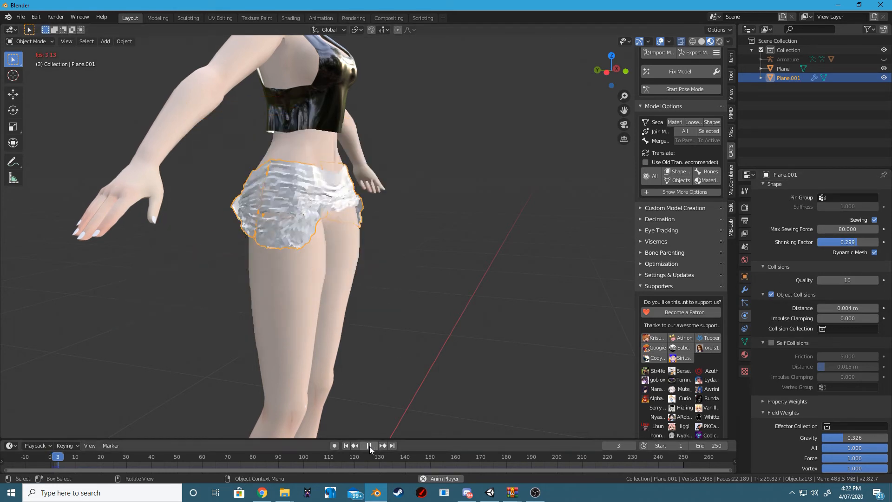
click(369, 446)
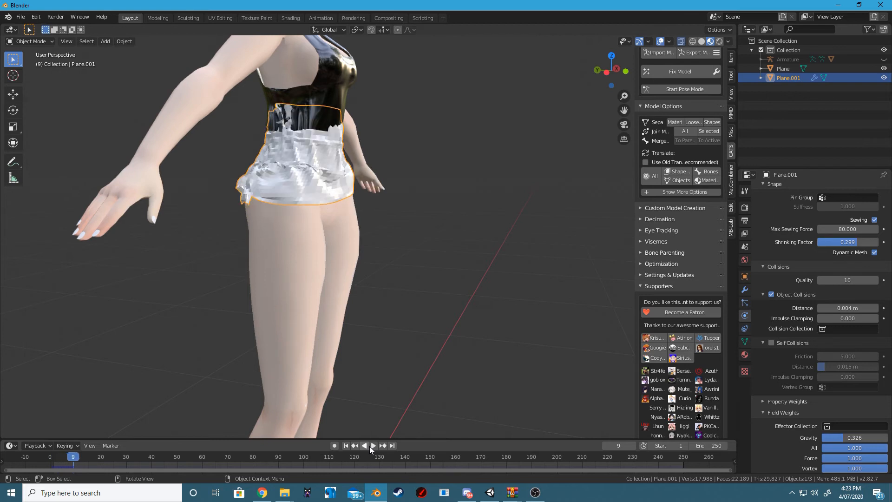
click(350, 445)
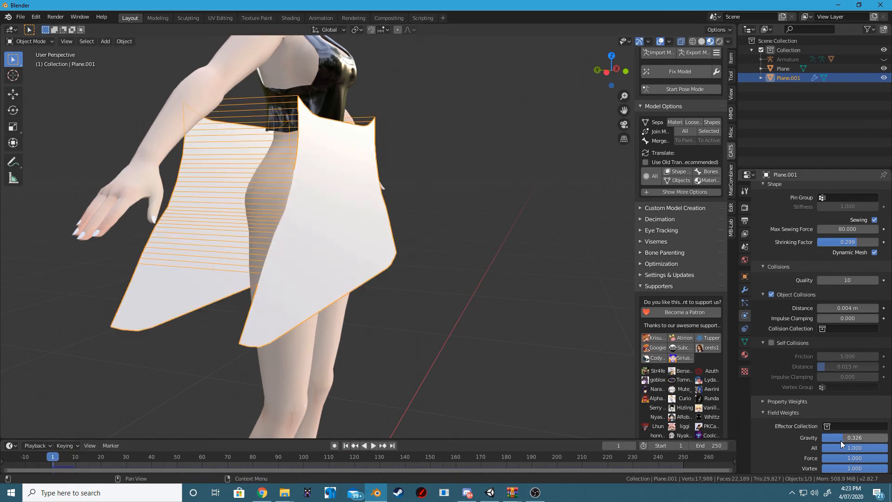
Set the cloth's Gravity field weight to 0.688, simulate and inspect the fitted skirt, and rewind
drag(842, 437, 867, 438)
click(373, 445)
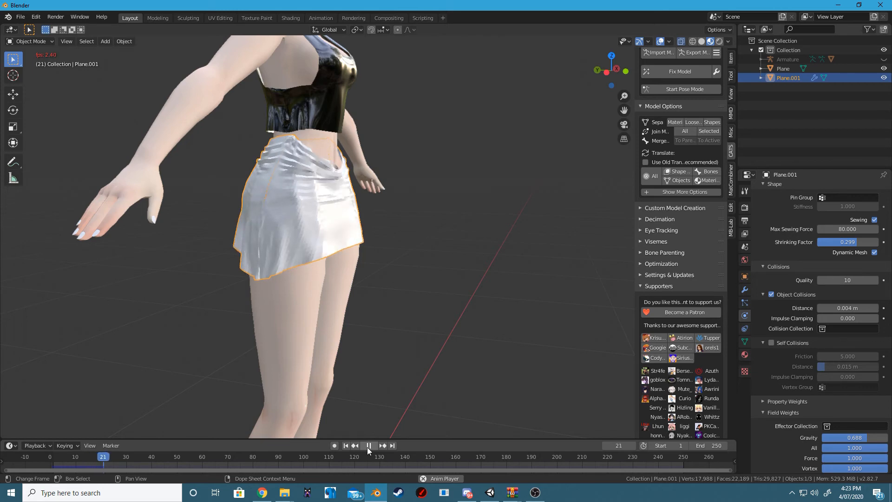
click(368, 446)
middle_drag(247, 294, 221, 302)
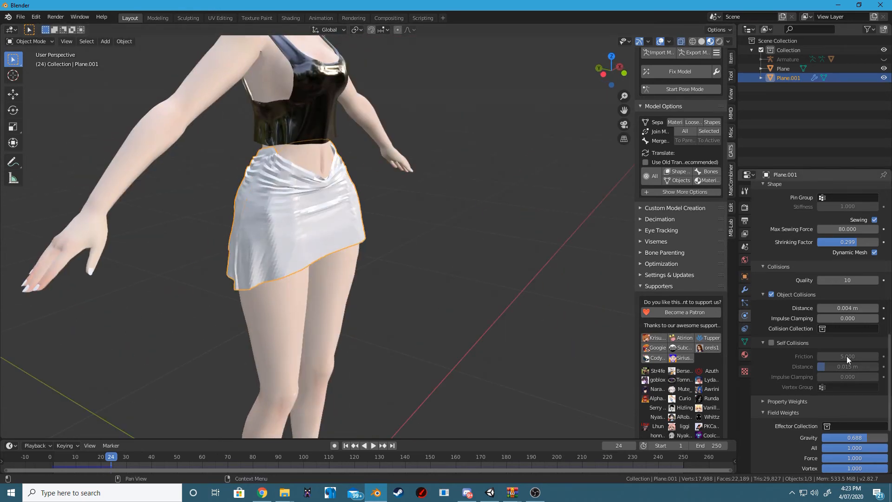
click(345, 446)
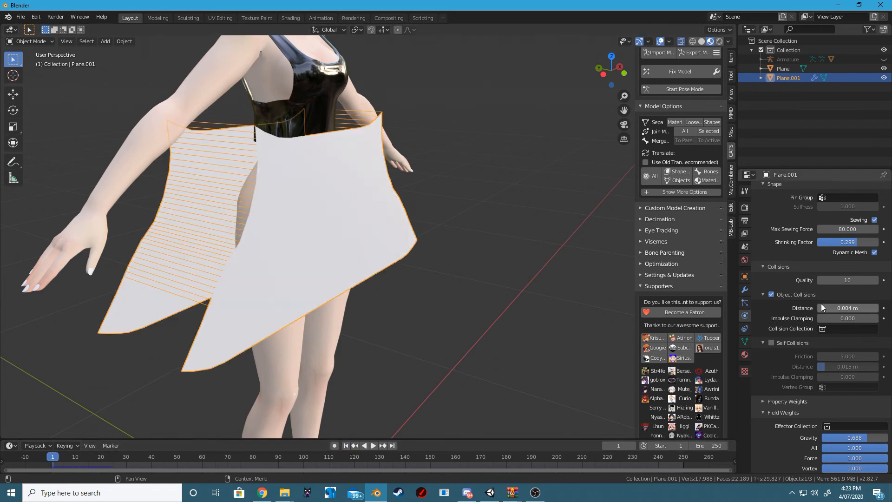
Enable Self Collisions on the cloth with a distance of 0.001 m and simulate the skirt up to frame 20
scroll(790, 297, down, 2)
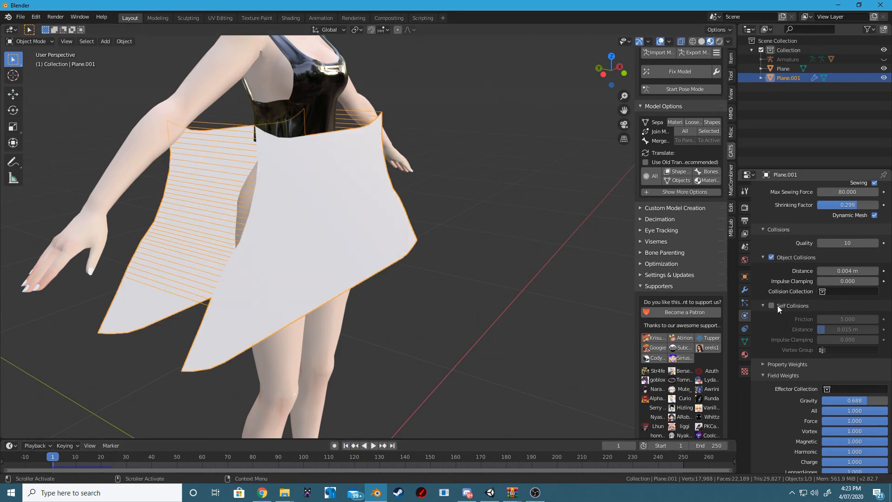
click(772, 305)
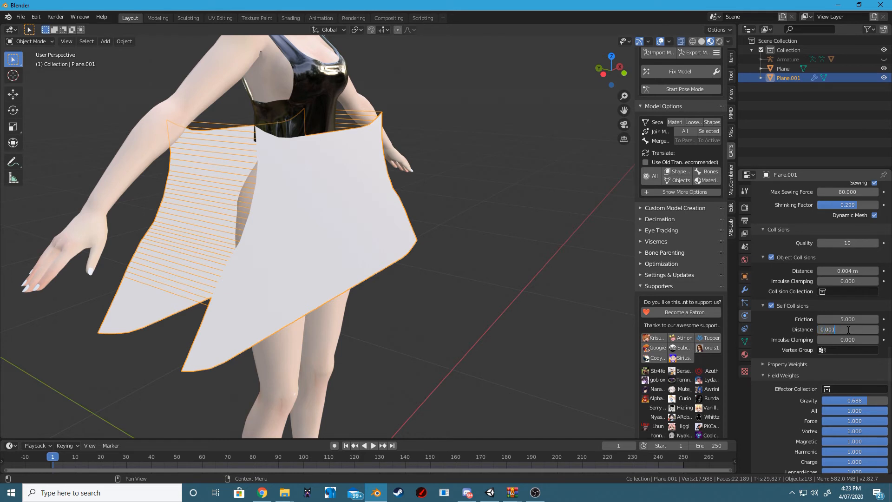
click(372, 446)
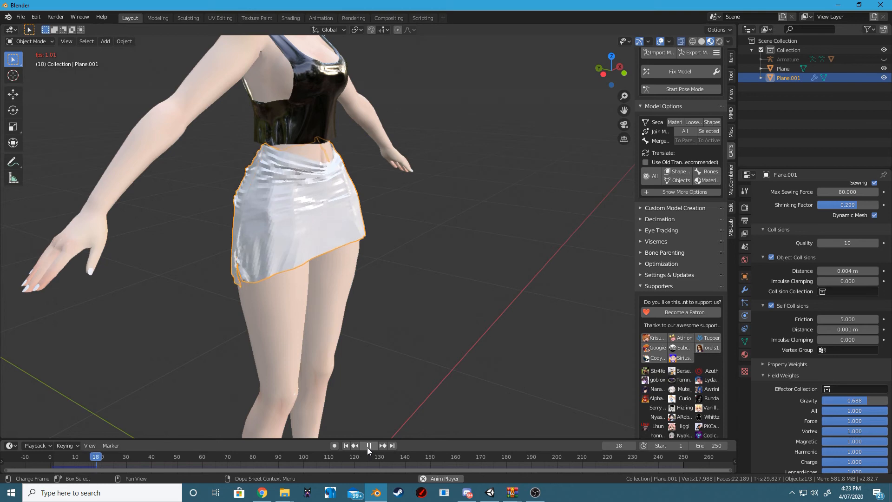
click(368, 445)
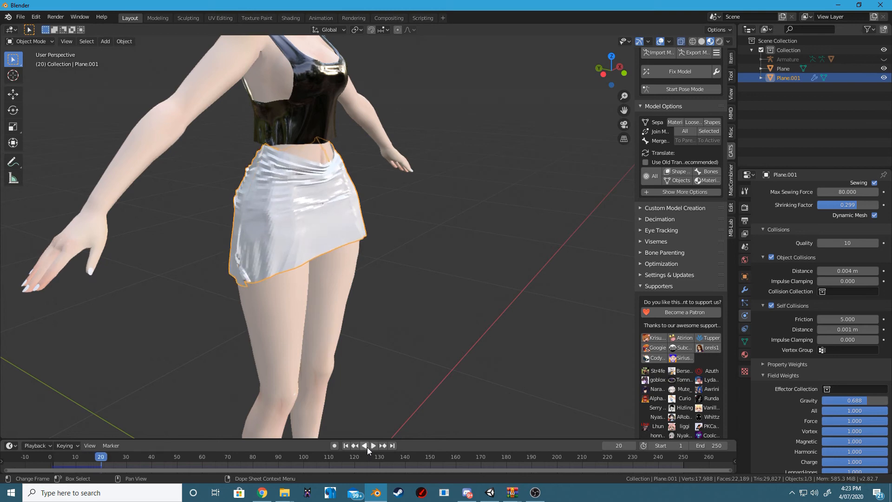
Apply the skirt's Mirror and Cloth modifiers to make the simulated drape permanent
middle_drag(216, 321, 452, 269)
scroll(451, 269, up, 4)
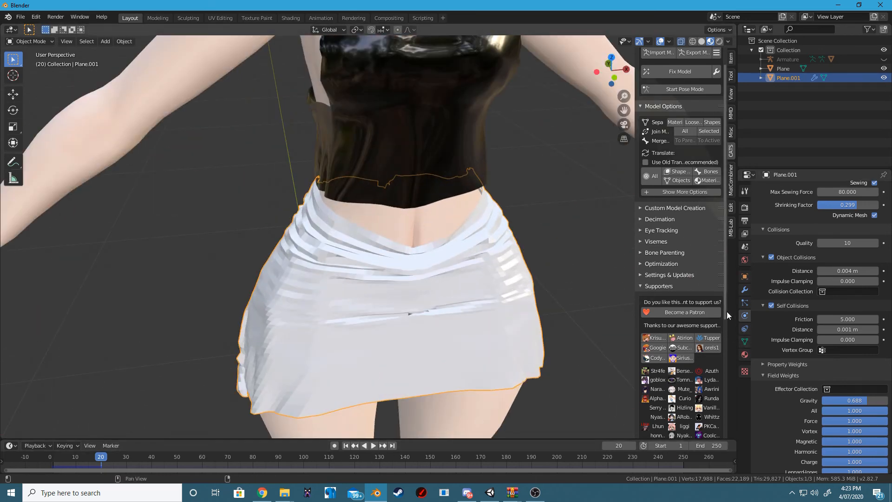
click(744, 288)
click(788, 218)
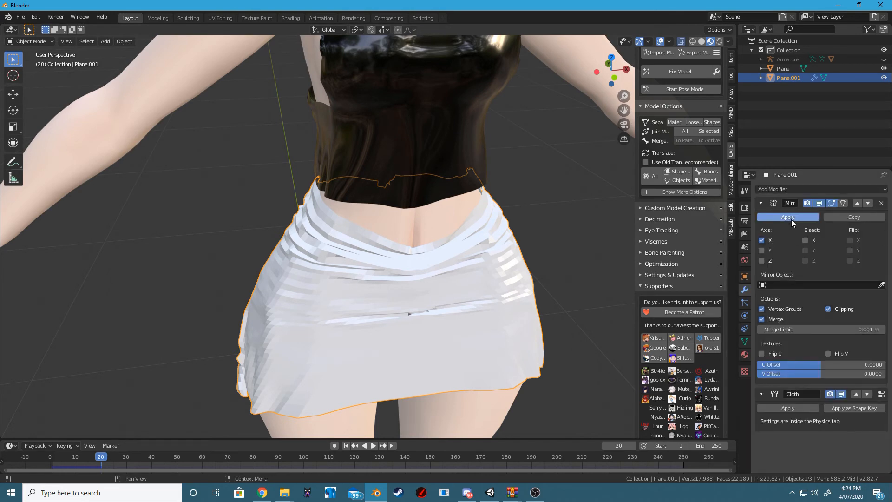
click(788, 218)
scroll(346, 275, down, 2)
mouse_move(346, 275)
middle_down()
mouse_move(381, 260)
mouse_move(511, 246)
mouse_move(439, 225)
mouse_move(361, 282)
middle_up()
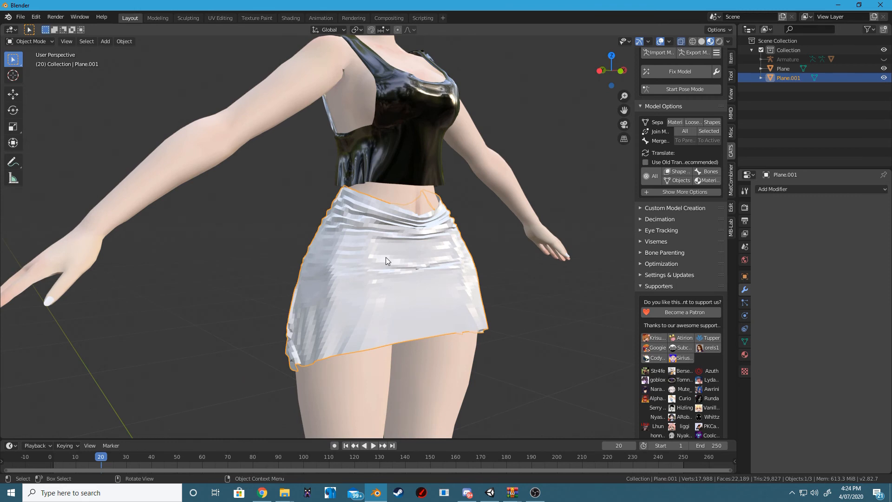
Smooth the skirt's wrinkles and ragged hem in sculpting with the Smooth brush at 200 px radius and 0.248 strength
click(187, 19)
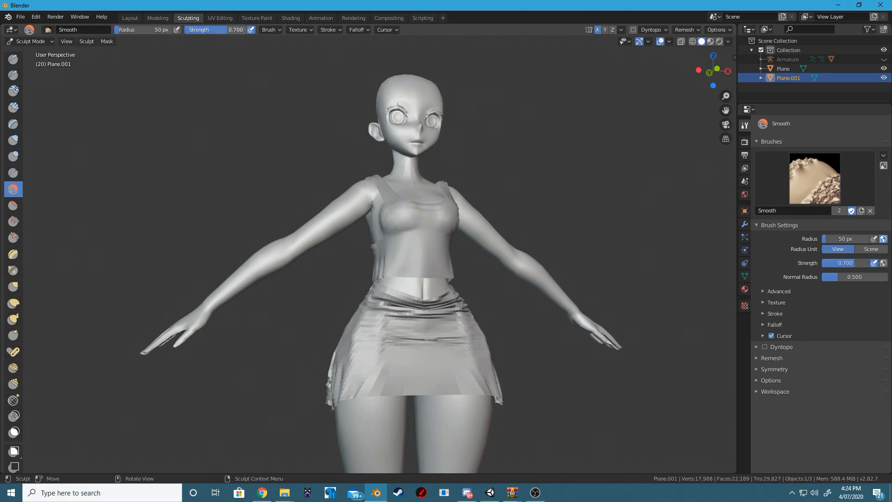
drag(194, 30, 200, 30)
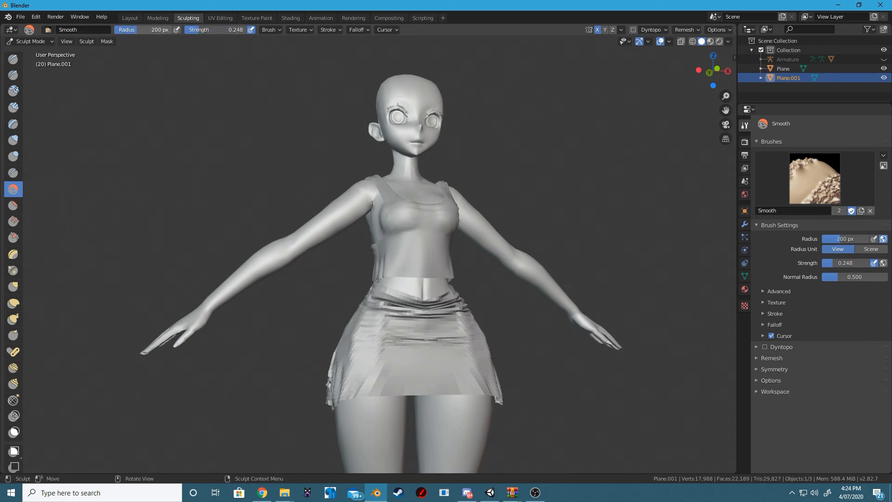
ctrl+middle_drag(438, 358, 402, 173)
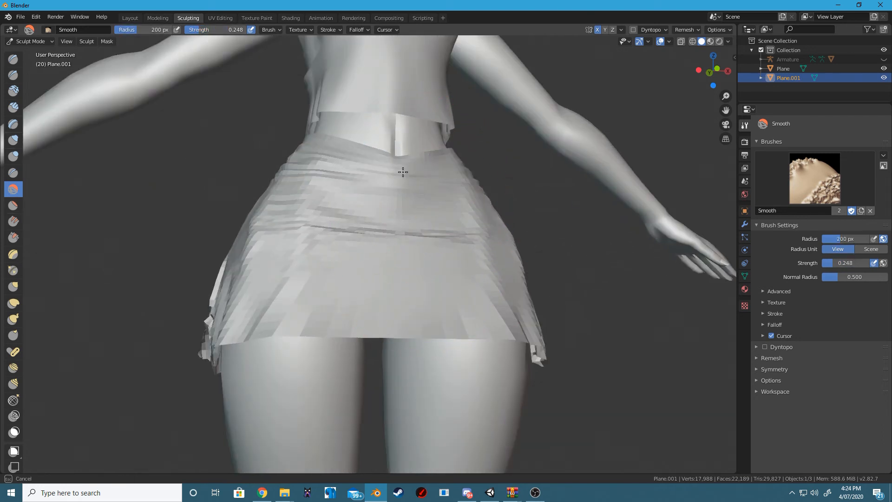
mouse_move(272, 238)
middle_down()
mouse_move(360, 270)
mouse_move(333, 288)
mouse_move(344, 279)
mouse_move(396, 281)
mouse_move(347, 252)
mouse_move(259, 303)
mouse_move(278, 293)
mouse_move(229, 239)
mouse_move(333, 279)
middle_up()
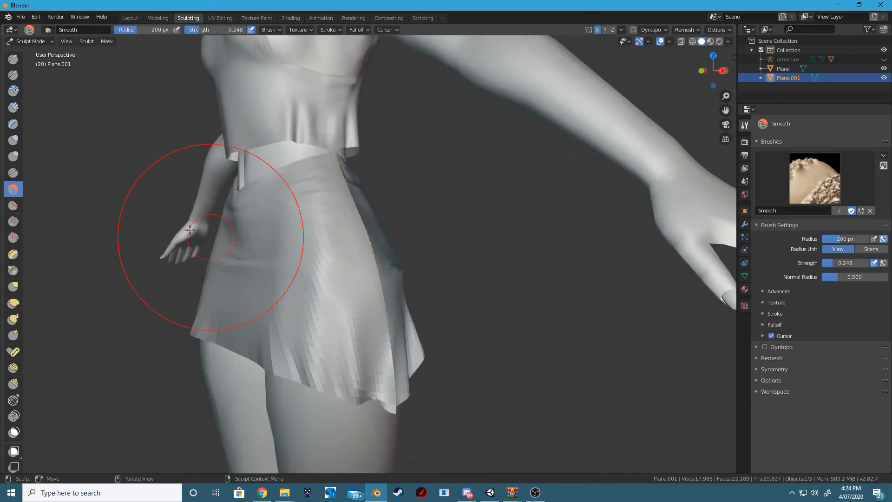
Return to the Layout workspace and open the skirt mesh for editing, with nothing selected and X-ray turned off
click(125, 17)
mouse_move(306, 205)
middle_down()
mouse_move(413, 198)
mouse_move(452, 180)
mouse_move(167, 191)
mouse_move(241, 256)
mouse_move(302, 225)
middle_up()
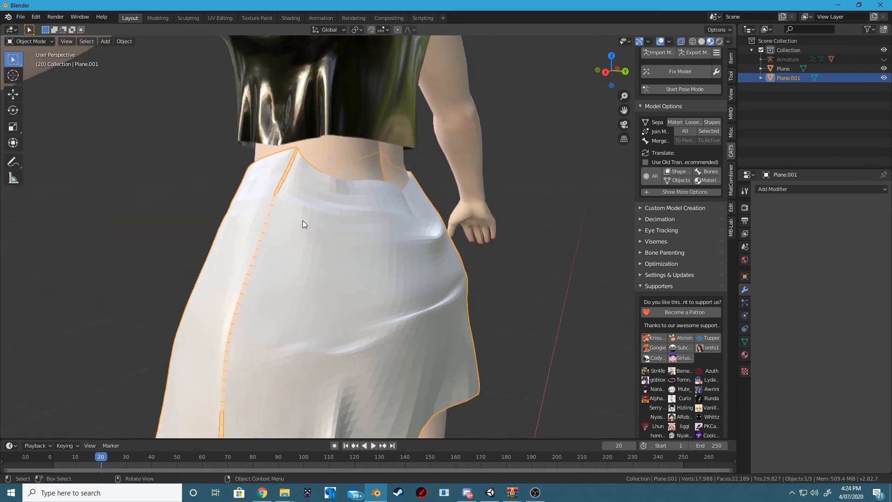
click(304, 221)
key(Tab)
key(Tab)
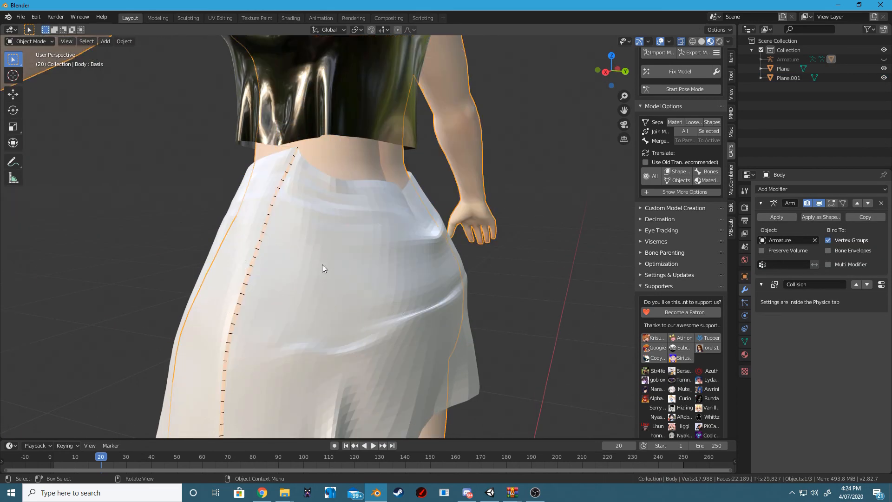
click(417, 190)
click(420, 188)
click(421, 189)
key(Tab)
middle_drag(288, 205, 382, 197)
scroll(384, 197, up, 3)
key(alt+a)
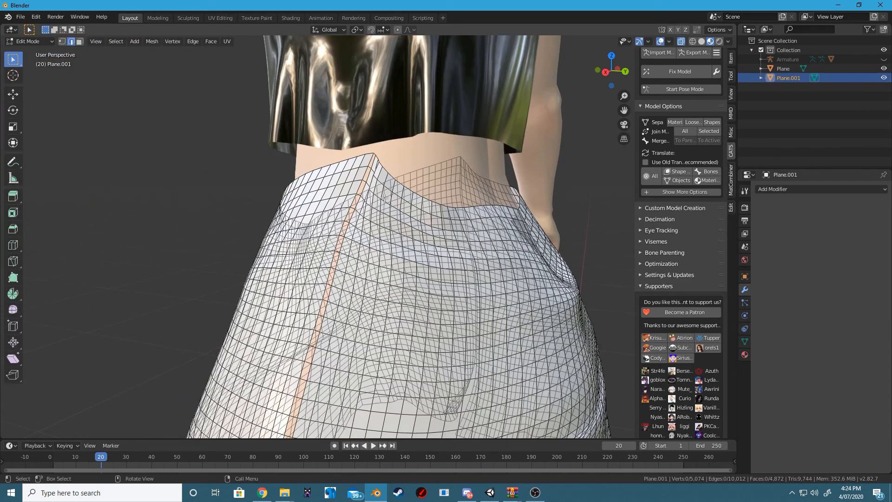
click(681, 40)
scroll(466, 193, up, 3)
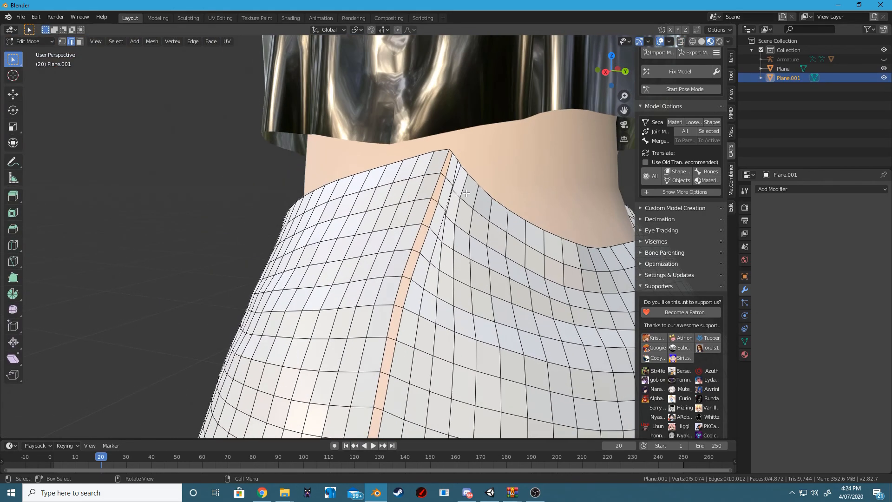
Fill the open seam on one side of the skirt with faces, working from the waist down towards the hem
middle_drag(466, 193, 497, 106)
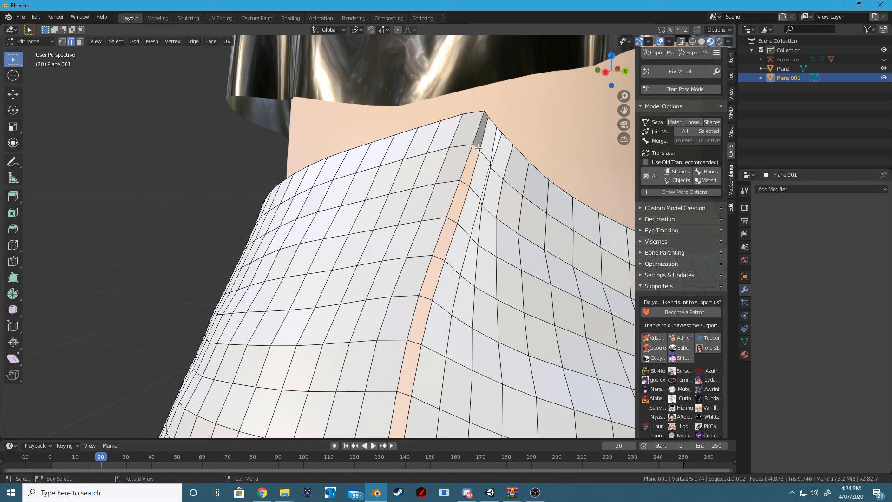
scroll(478, 148, down, 8)
shift+middle_drag(379, 319, 447, 249)
scroll(450, 213, up, 2)
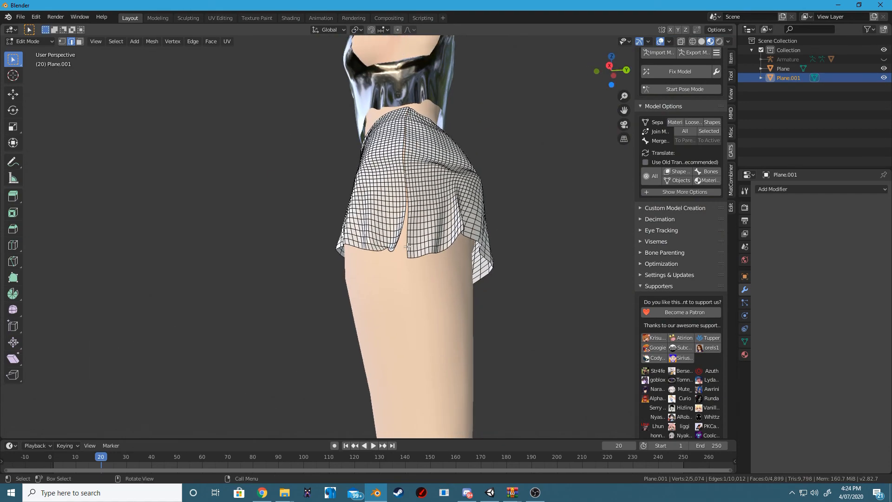
key(f)
key(f)
key(f)
key(f)
key(f)
key(f)
key(f)
key(f)
key(f)
key(f)
key(f)
key(f)
key(f)
key(f)
key(f)
Fill the opposite side seam of the skirt with faces from the waist down and leave mesh editing
middle_drag(343, 236, 358, 178)
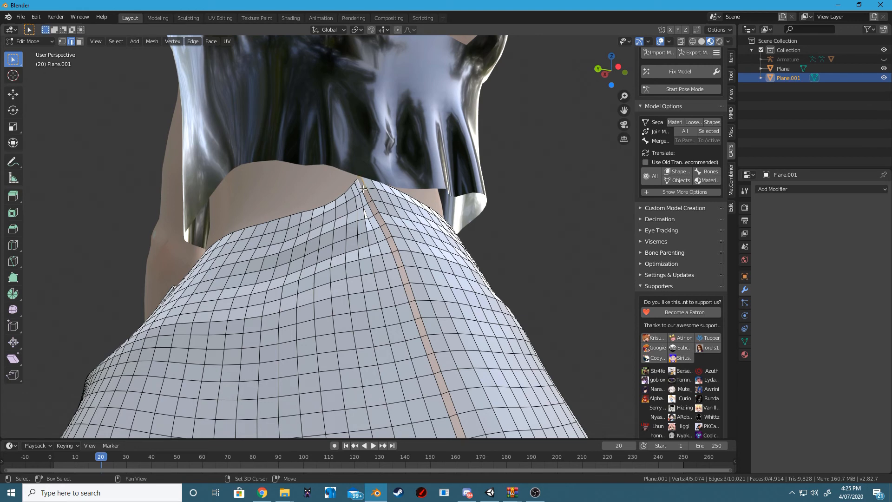
middle_drag(364, 190, 411, 217)
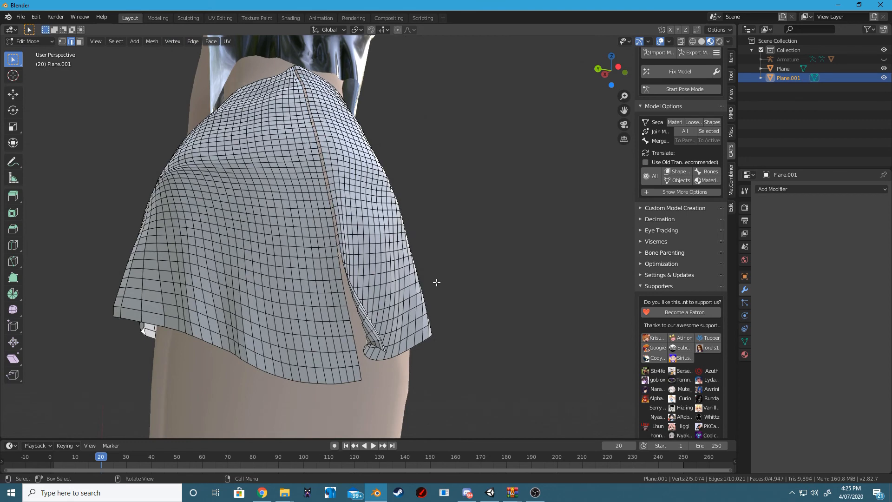
middle_drag(455, 289, 483, 293)
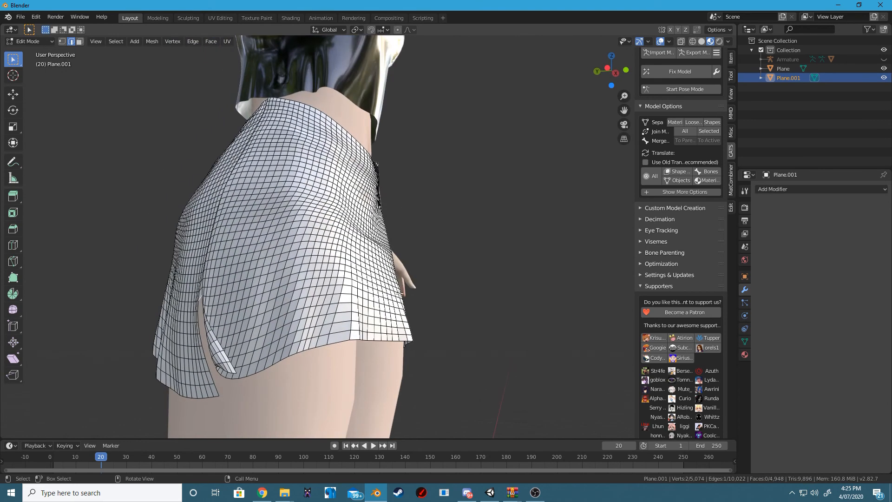
middle_drag(338, 305, 365, 274)
key(Tab)
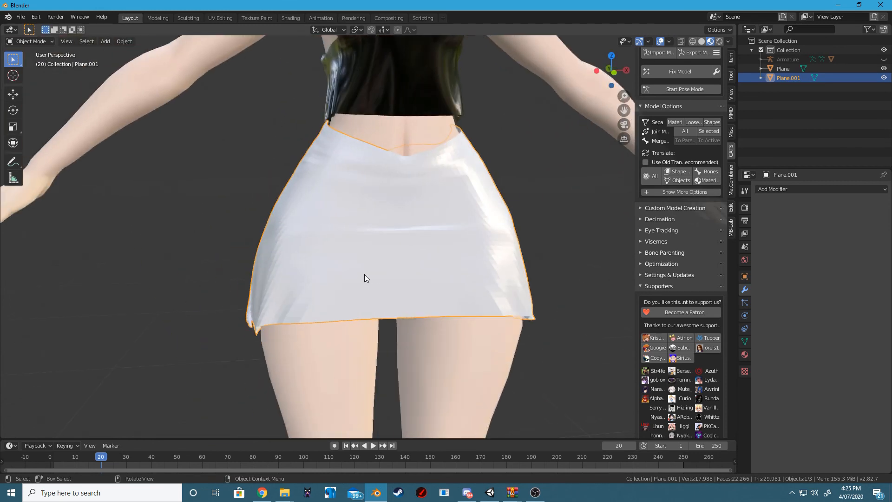
Apply Shade Smooth to the skirt object
key(F3)
text(shadesm)
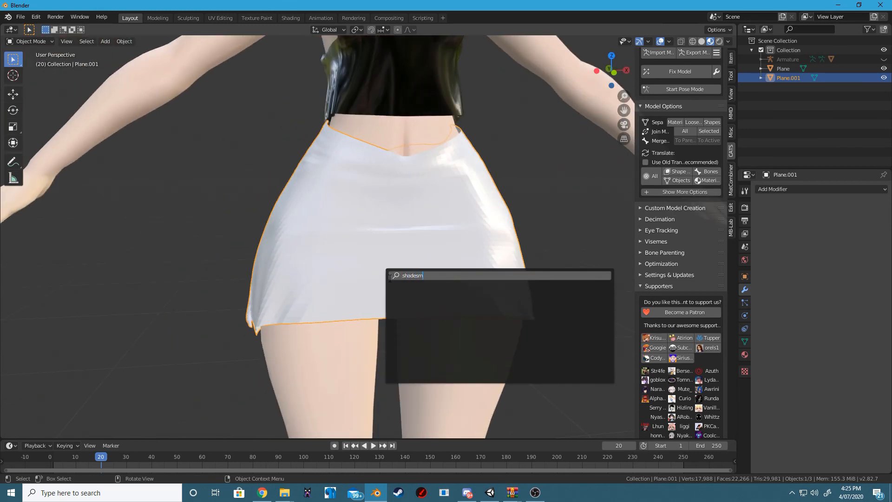
key(BackSpace)
key(BackSpace)
key(Down)
key(Return)
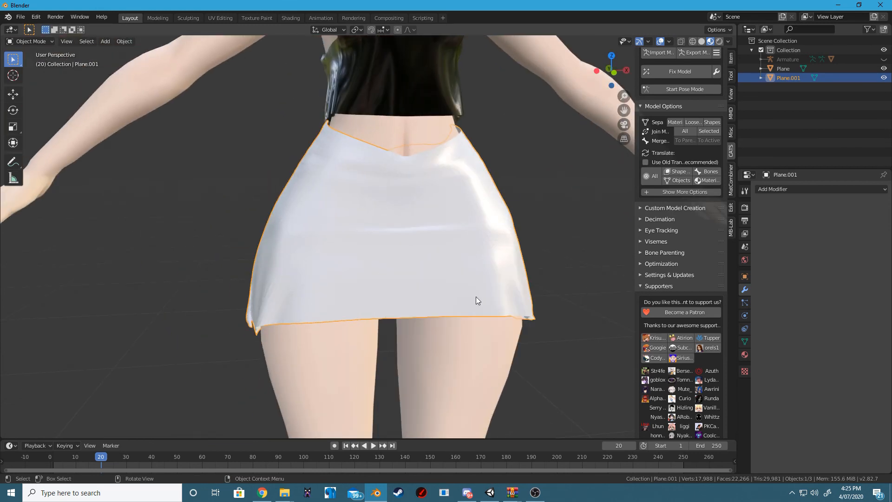
Recalculate the normals of the entire skirt mesh and return to Object Mode
middle_drag(329, 336, 438, 336)
middle_drag(274, 212, 499, 197)
key(Tab)
key(a)
key(F3)
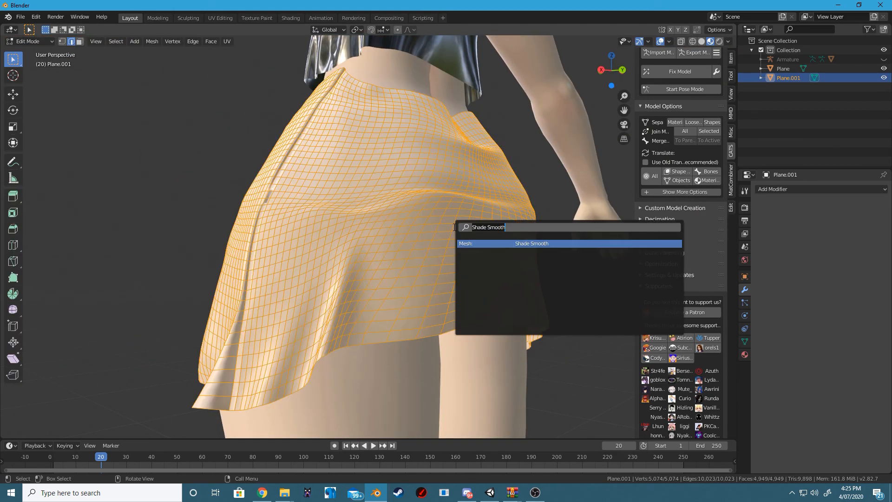
text(rec)
key(Return)
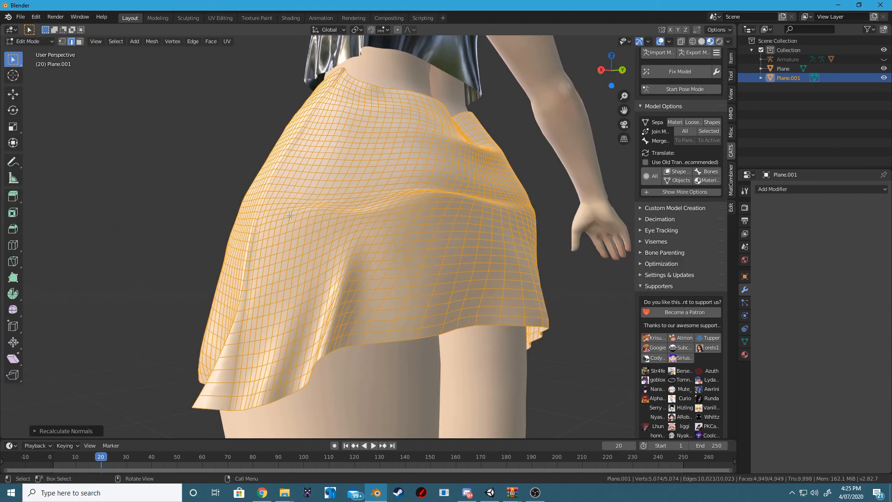
key(Tab)
middle_drag(551, 243, 465, 306)
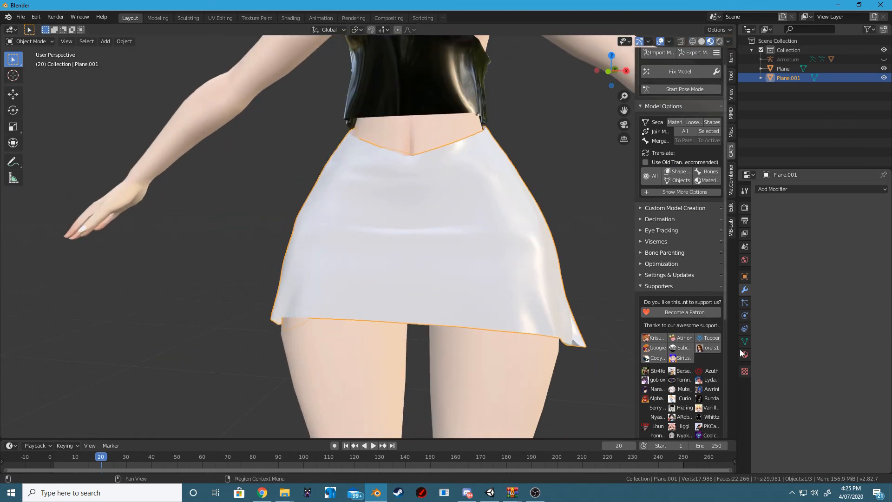
Give the skirt a new material named "bottom" with a red base color
click(744, 355)
click(816, 227)
double_click(812, 228)
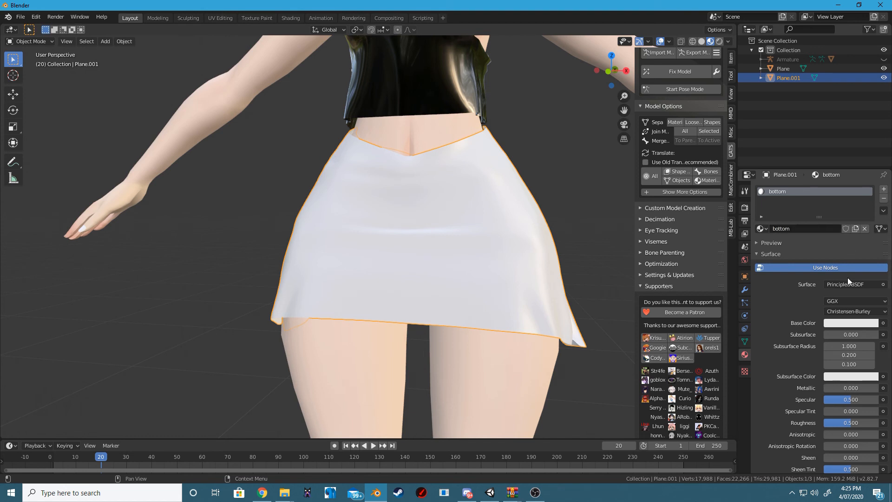
click(840, 323)
click(826, 257)
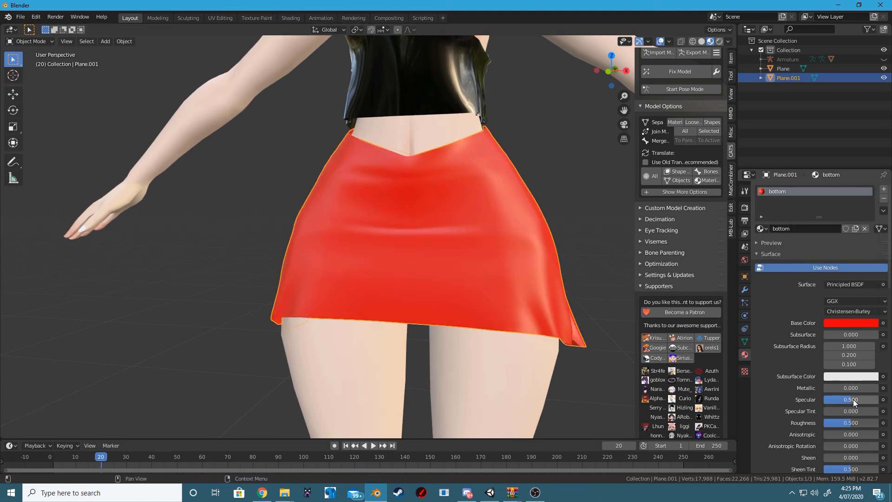
Lower the red skirt material's Roughness to give it a glossy finish, and deselect the skirt
drag(852, 423, 808, 423)
scroll(520, 231, down, 5)
click(520, 241)
click(528, 259)
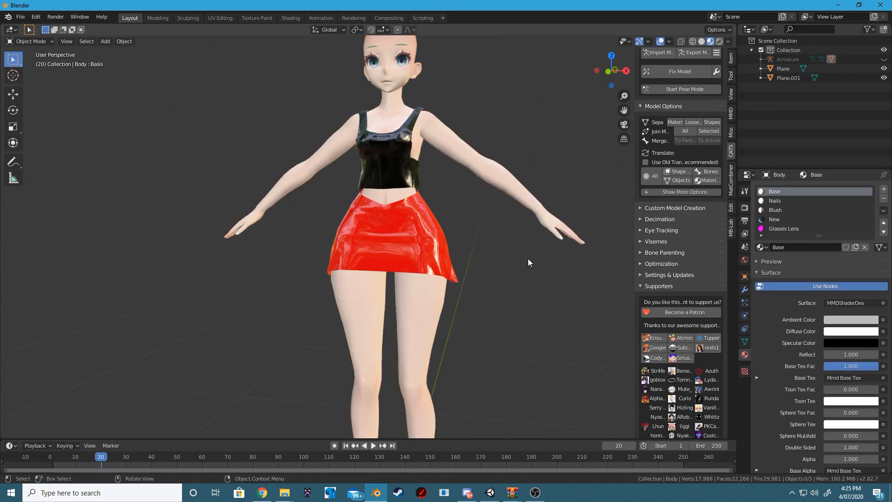
Examine the finished top and skirt on the character from the front, sides and back
middle_drag(528, 259, 402, 192)
click(369, 158)
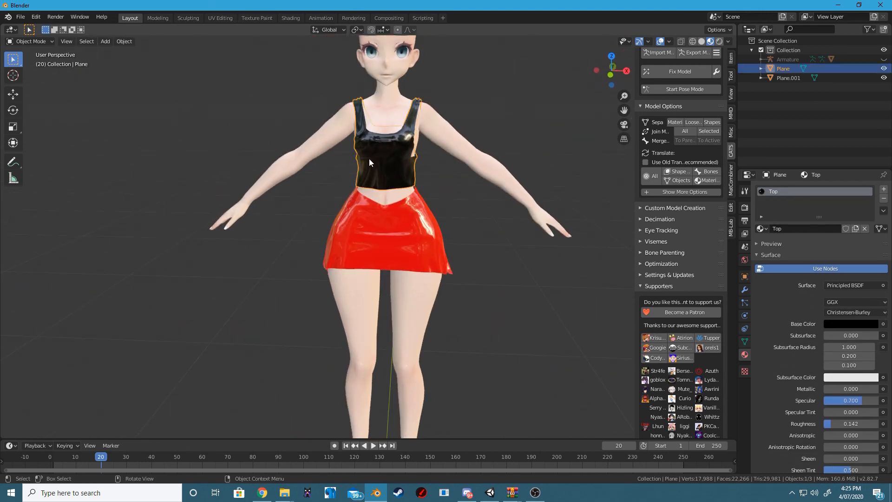
middle_drag(364, 157, 386, 223)
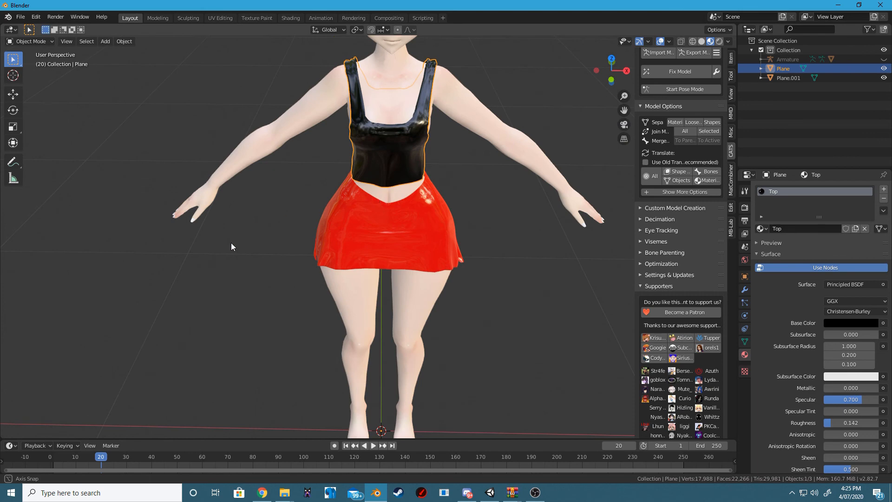
middle_drag(230, 242, 275, 228)
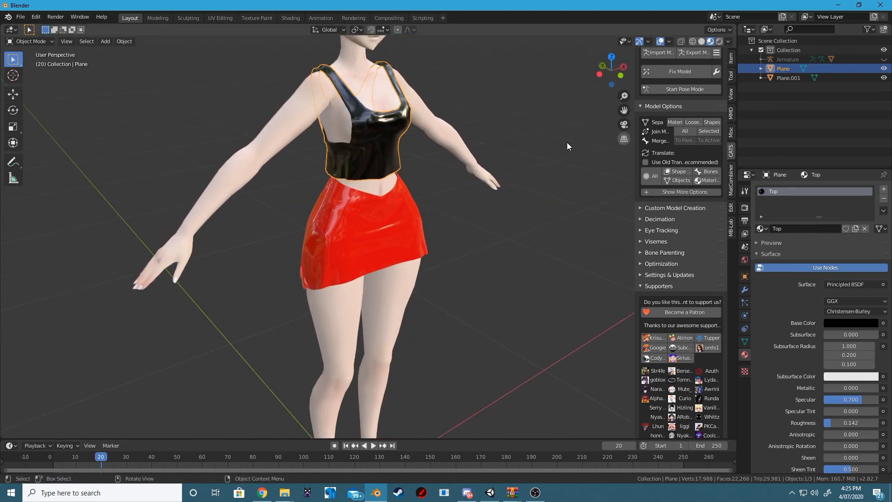
scroll(272, 186, down, 2)
middle_drag(272, 186, 223, 218)
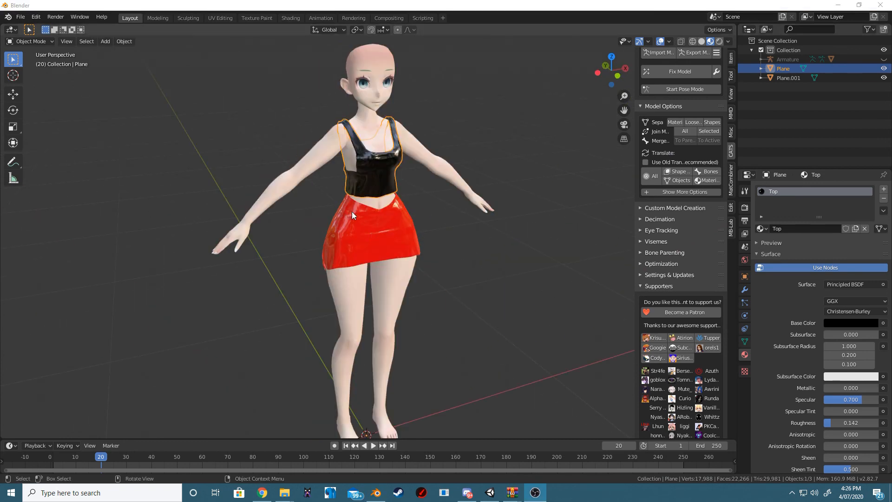
middle_drag(352, 211, 286, 216)
middle_drag(416, 204, 389, 185)
scroll(402, 171, up, 4)
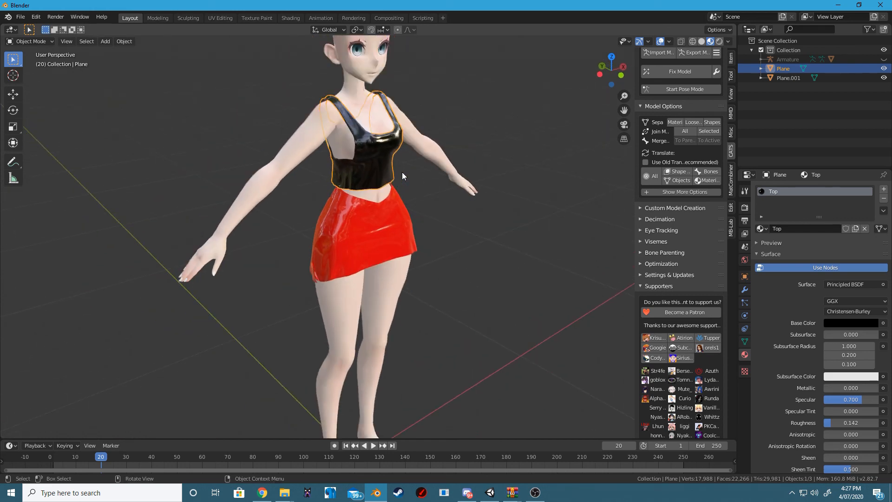
scroll(403, 172, down, 4)
middle_drag(322, 174, 550, 172)
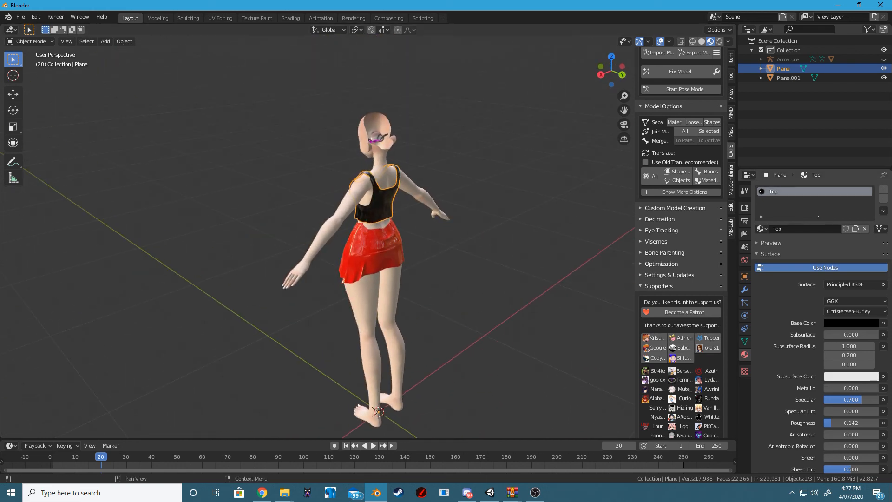